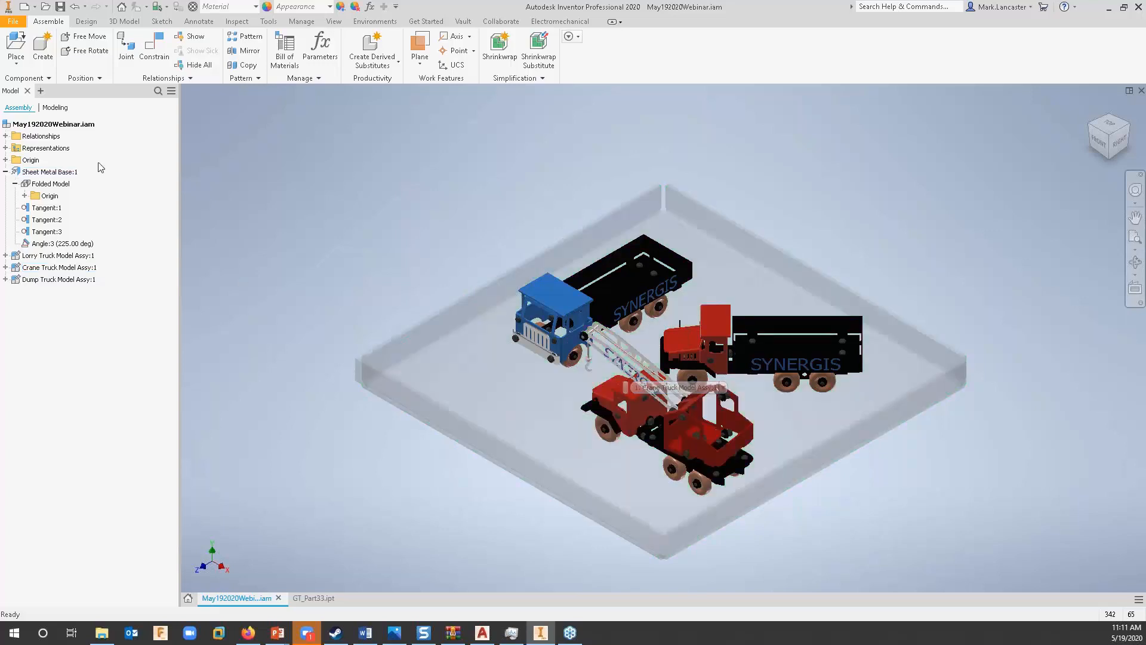
# Examine the ways to start a nest: the assembly's Create Nest option, the Standard.inest template and the home page's nesting environment.
pyautogui.click(66, 126)
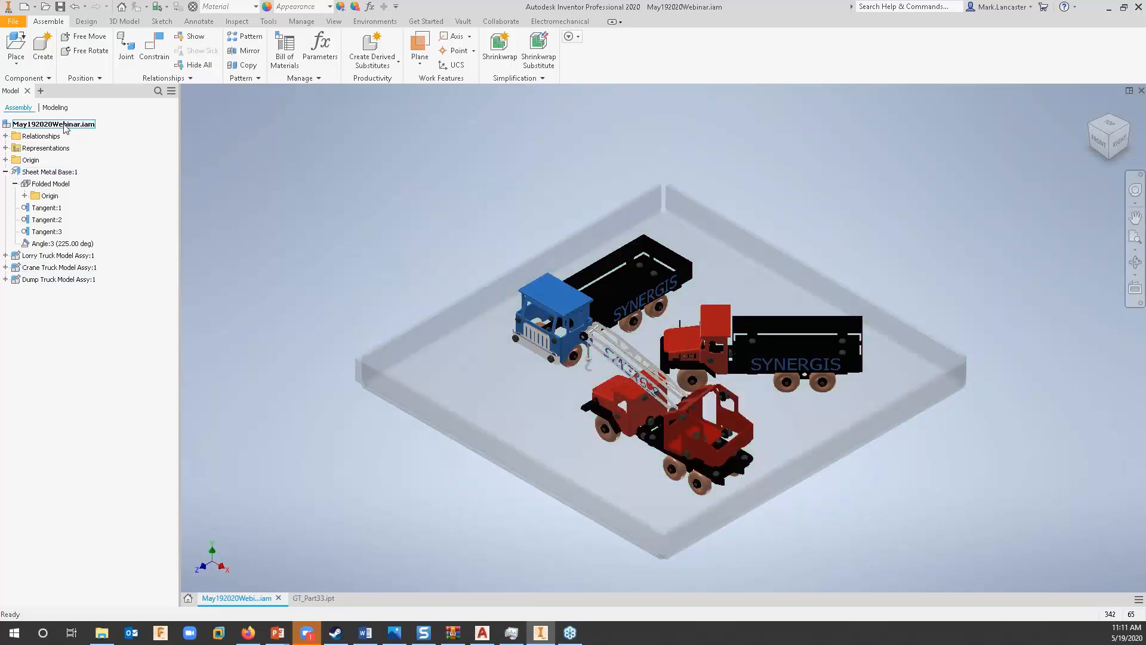
pyautogui.rightClick(64, 126)
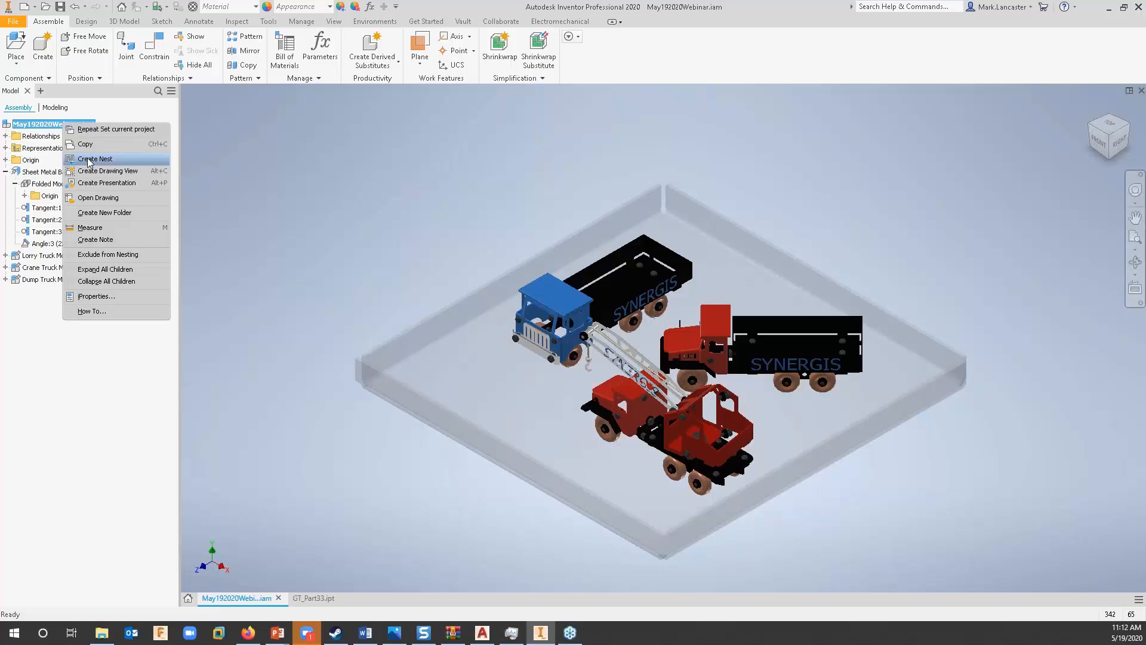
pyautogui.click(251, 163)
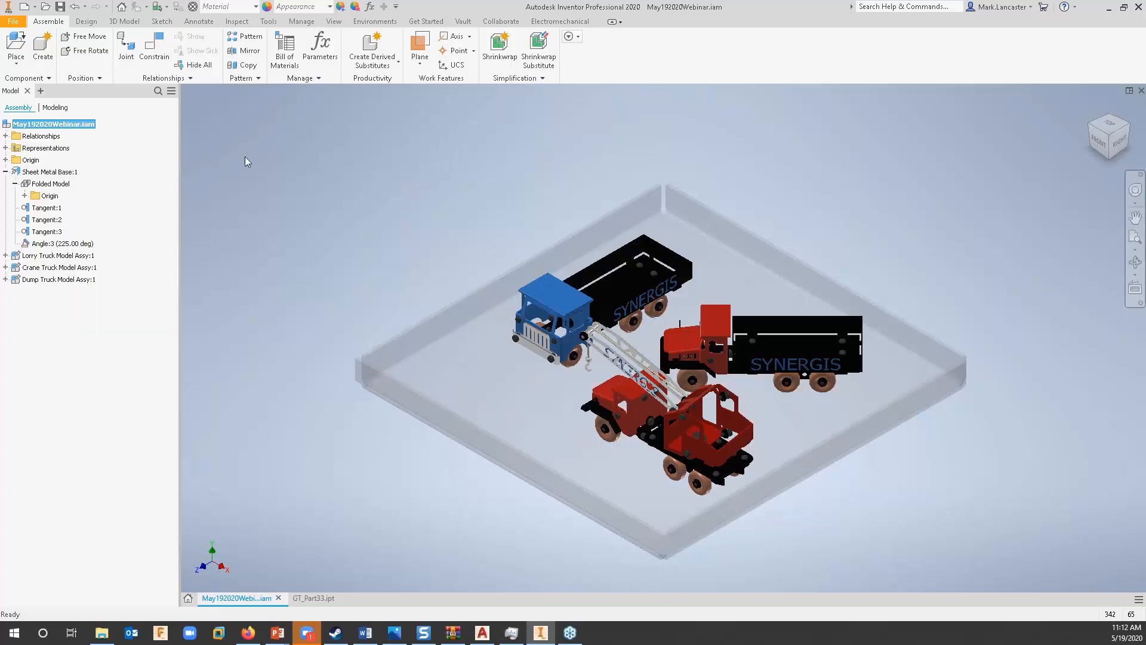
pyautogui.click(13, 22)
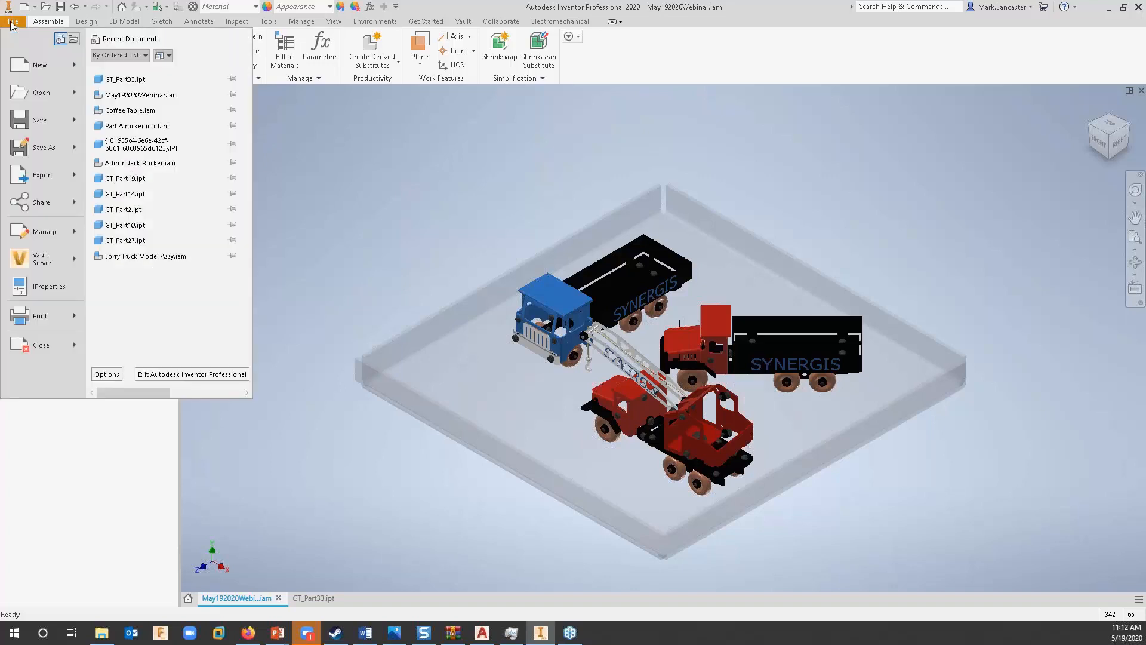
pyautogui.click(39, 65)
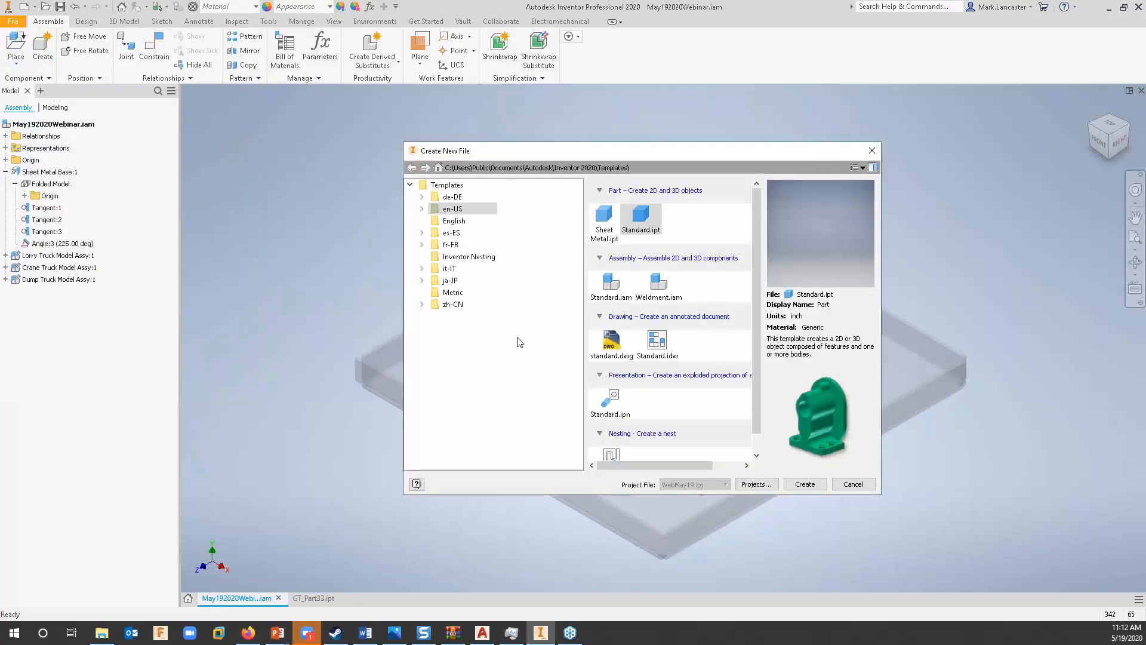
pyautogui.moveTo(755, 385); pyautogui.dragTo(758, 424)
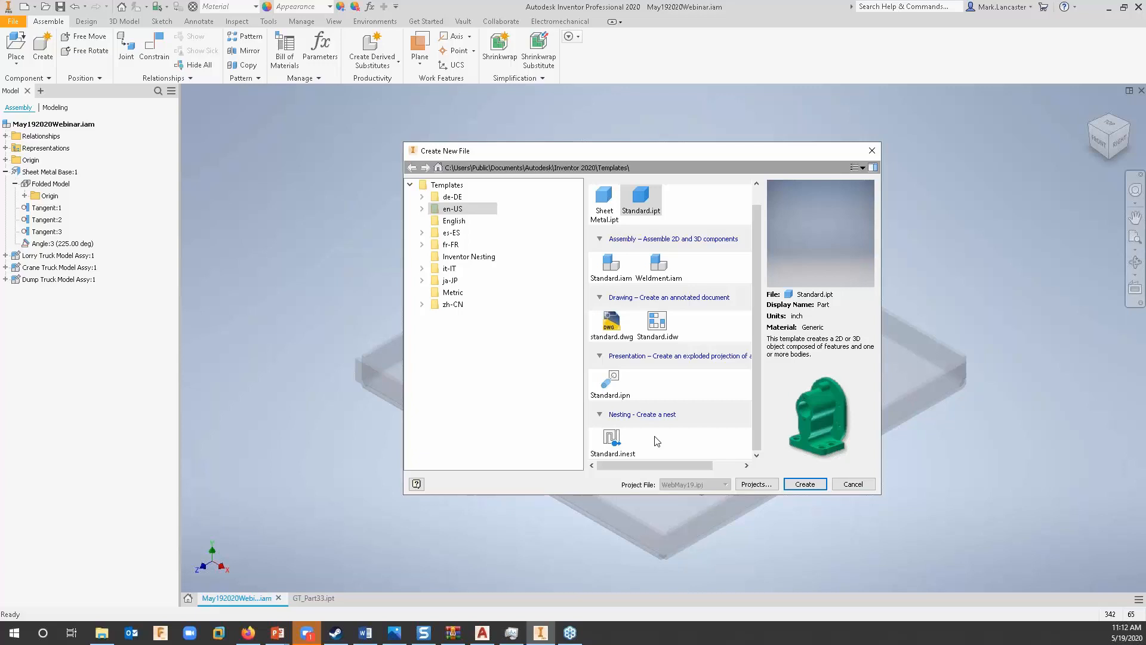
pyautogui.click(855, 486)
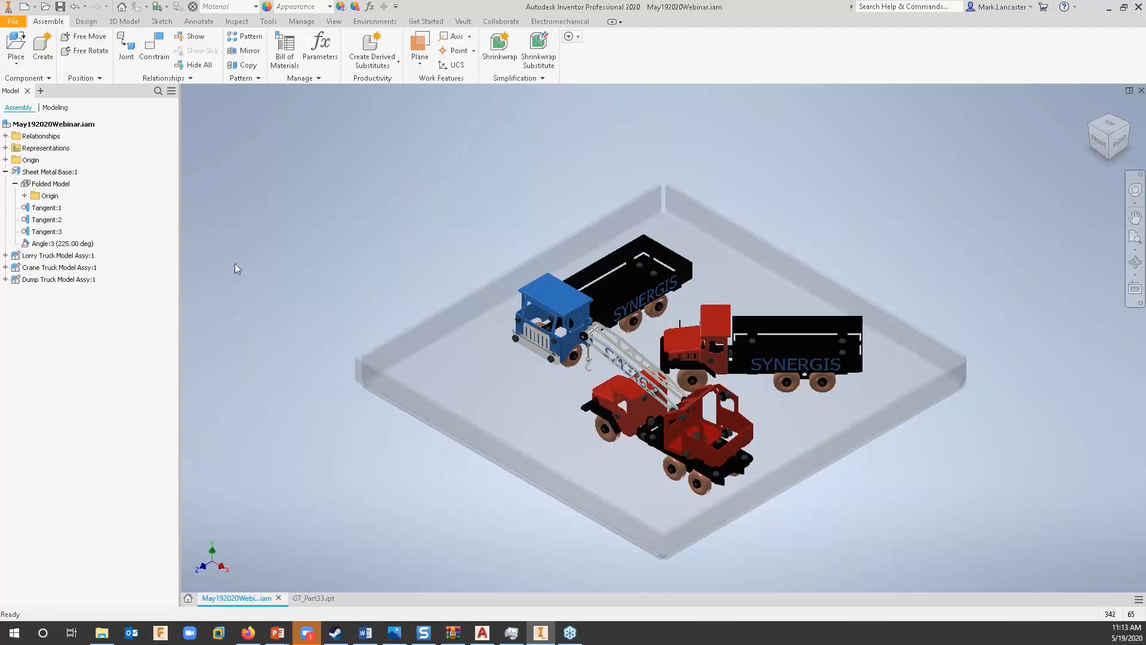
pyautogui.click(188, 599)
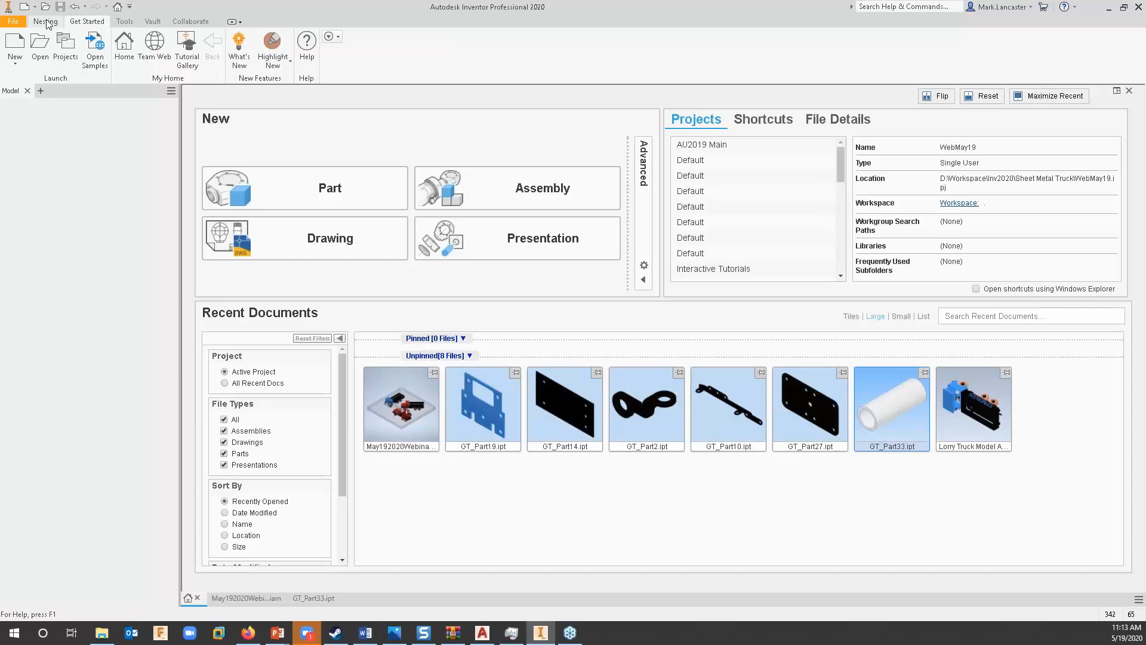
# Exclude the GT_Part33.ipt tube part from nesting and save the part.
pyautogui.click(310, 597)
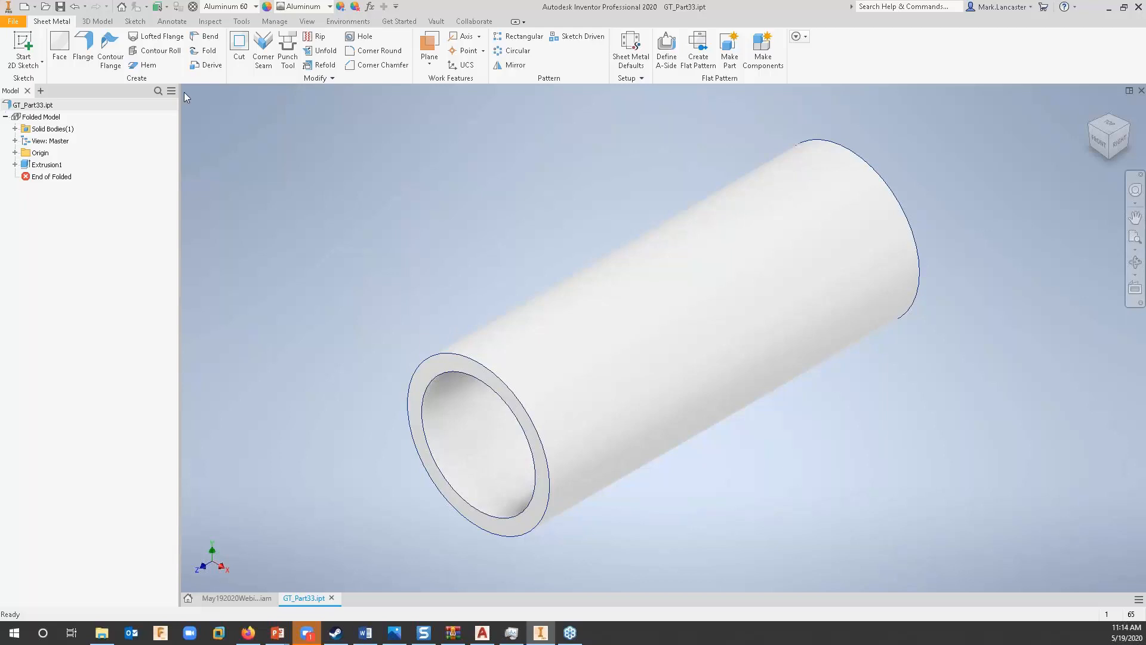
pyautogui.rightClick(39, 109)
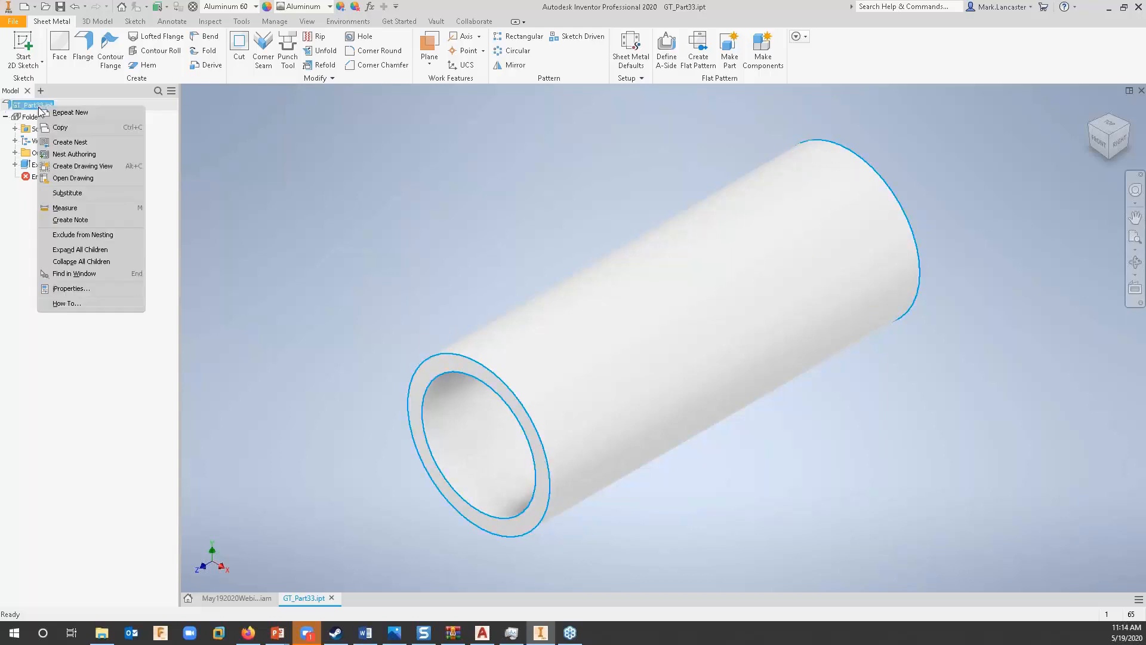
pyautogui.click(78, 238)
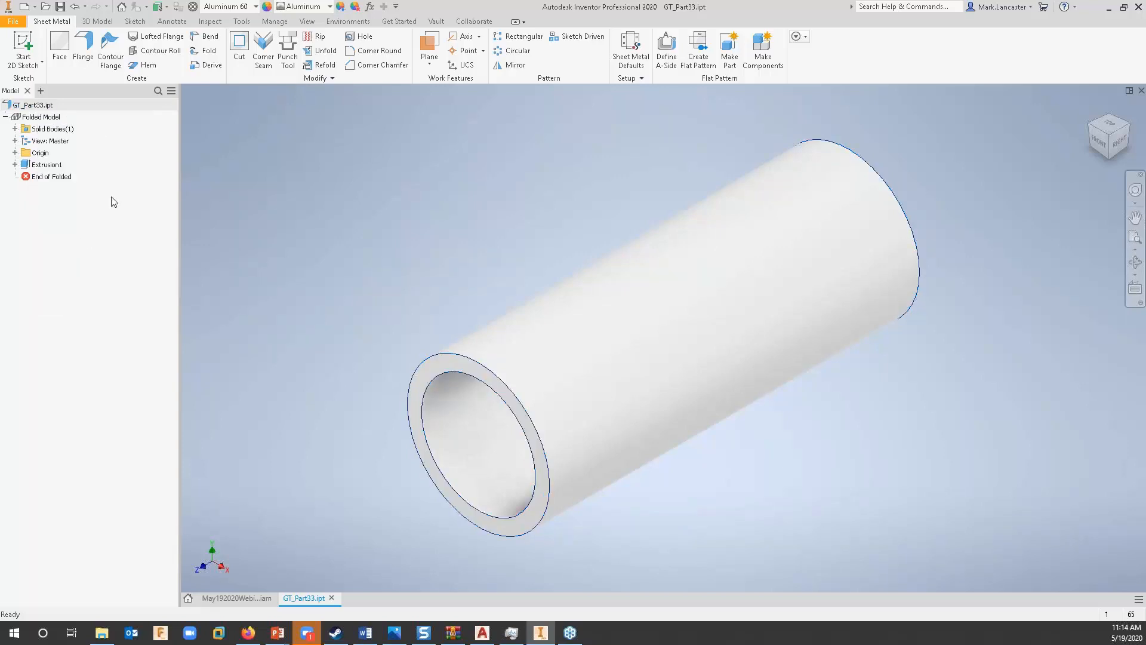
pyautogui.click(61, 7)
# Start a new nesting document from the home page.
pyautogui.click(187, 598)
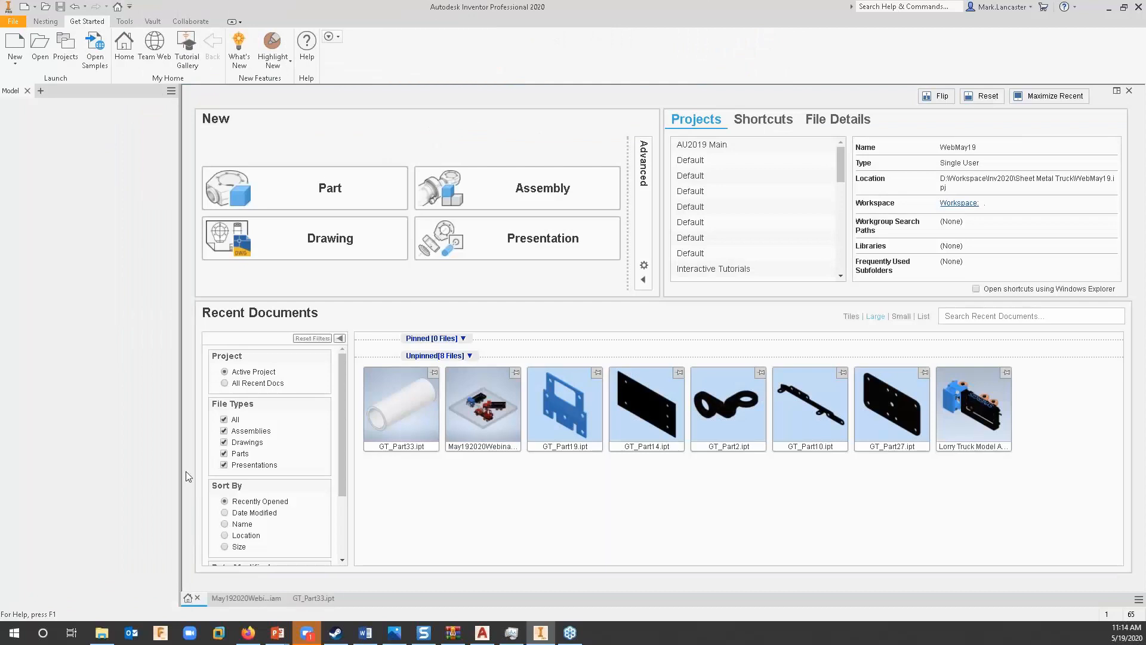
pyautogui.click(46, 22)
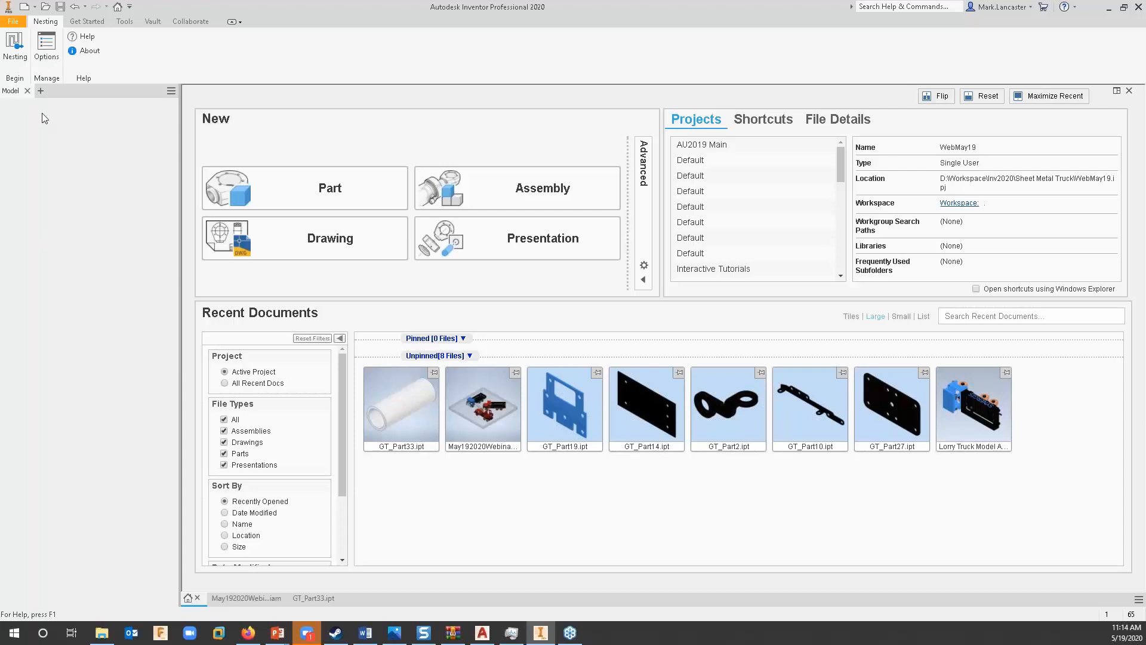
pyautogui.click(15, 52)
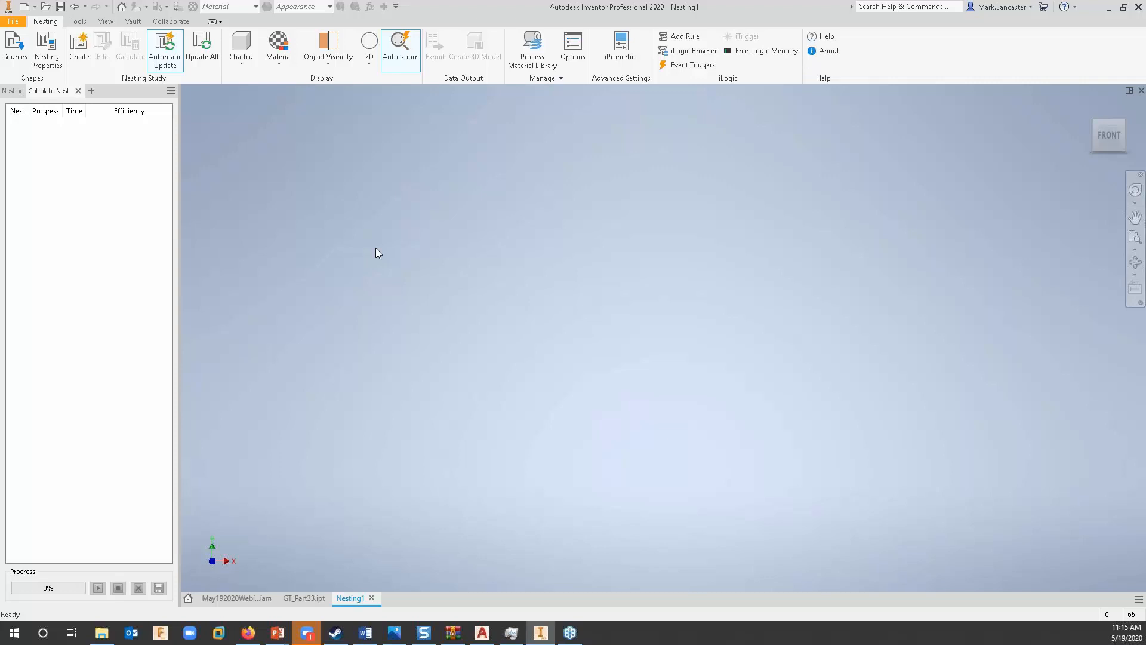
# Limit the default providers for IPT sources to Inventor Sheet Metal, check the IAM provider and accept the settings.
pyautogui.click(560, 80)
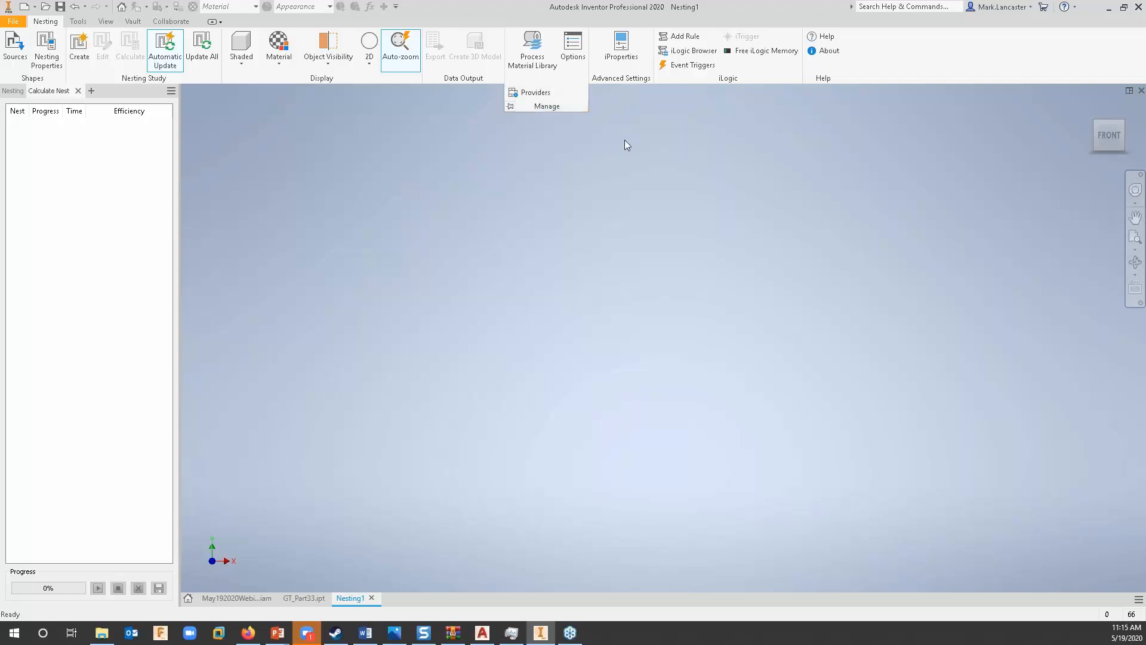
pyautogui.click(563, 78)
pyautogui.click(550, 95)
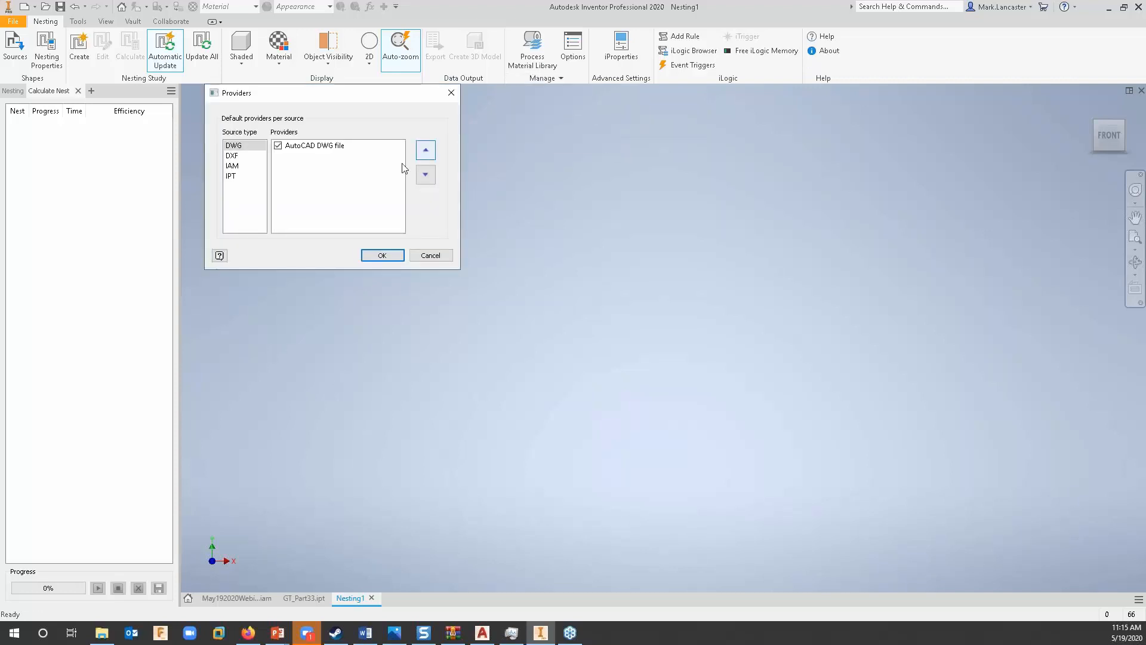
pyautogui.click(232, 177)
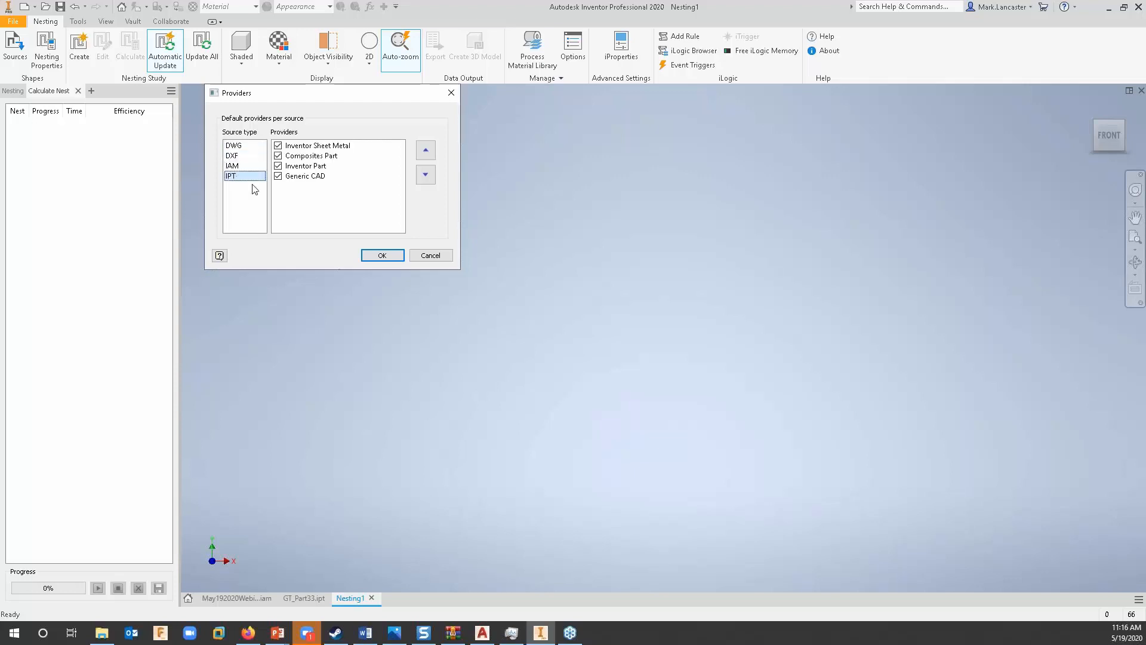
pyautogui.click(278, 176)
pyautogui.click(278, 166)
pyautogui.click(278, 155)
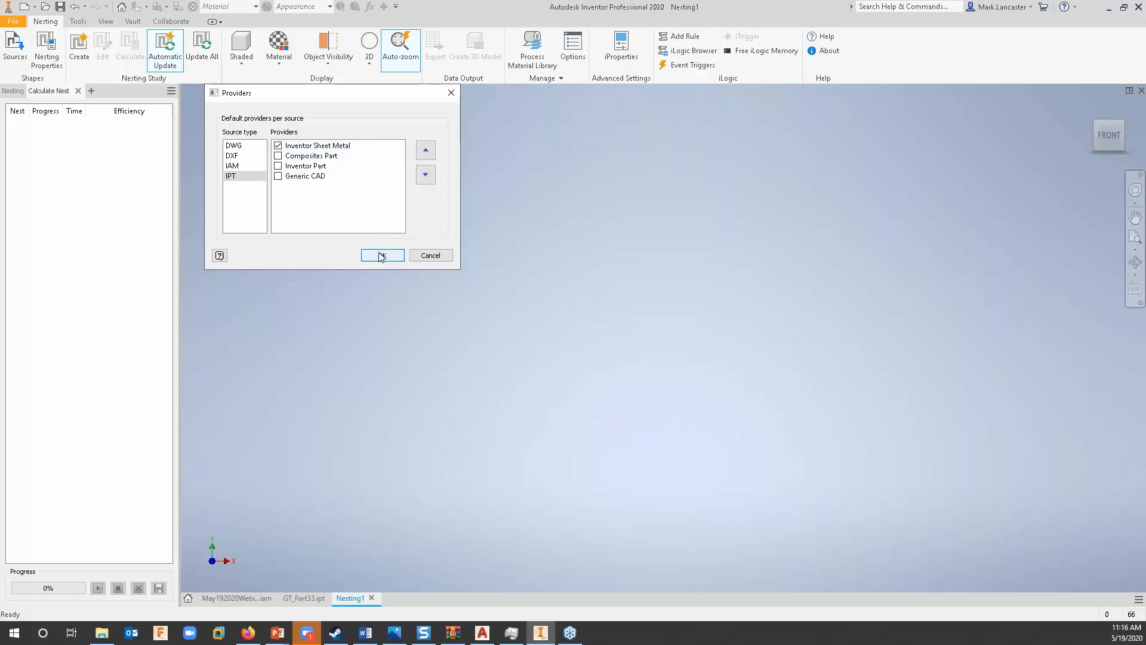
pyautogui.click(254, 167)
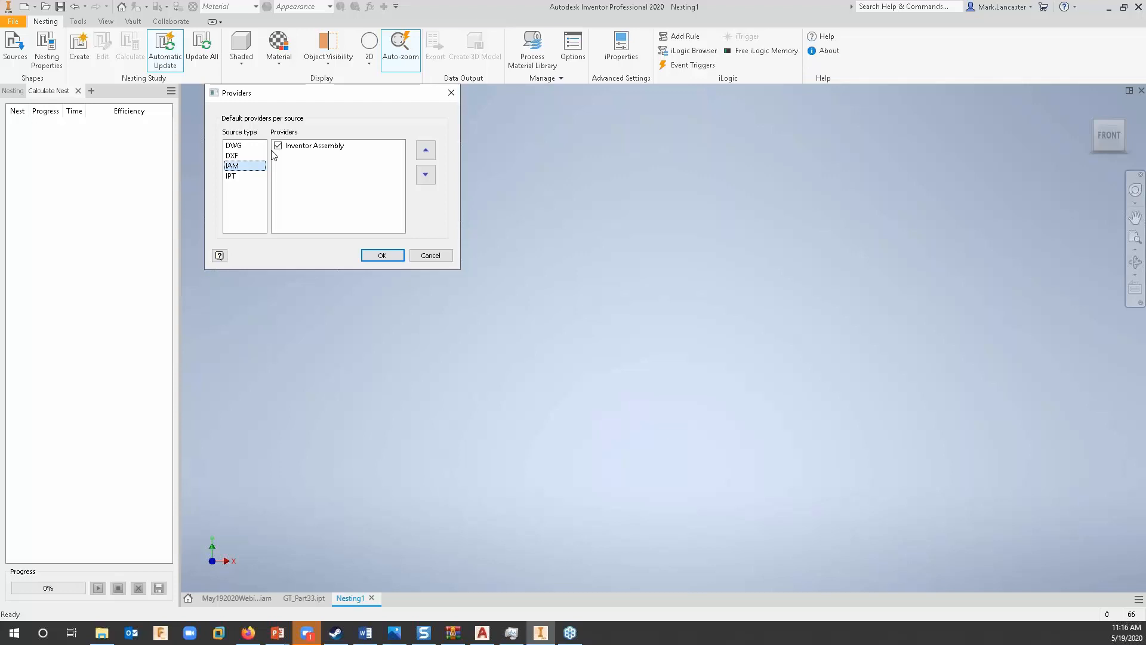
pyautogui.click(383, 257)
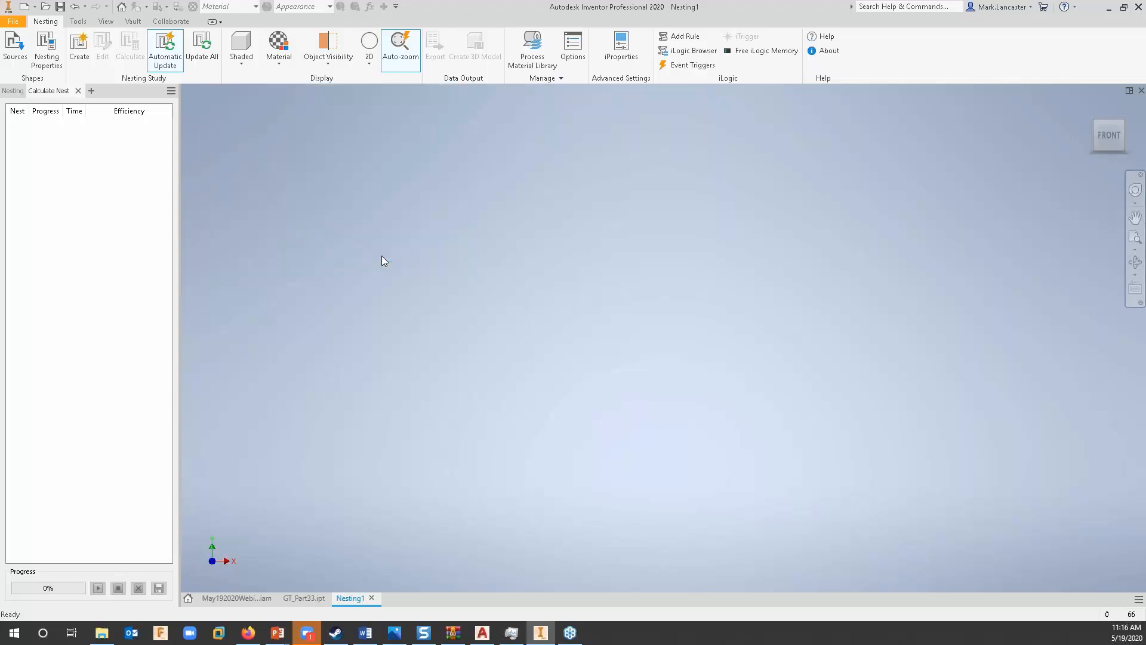
# Begin adding local source files to the nest and browse to the D:\Workspace\Inv2020\Sheet Metal Truck folder.
pyautogui.click(15, 45)
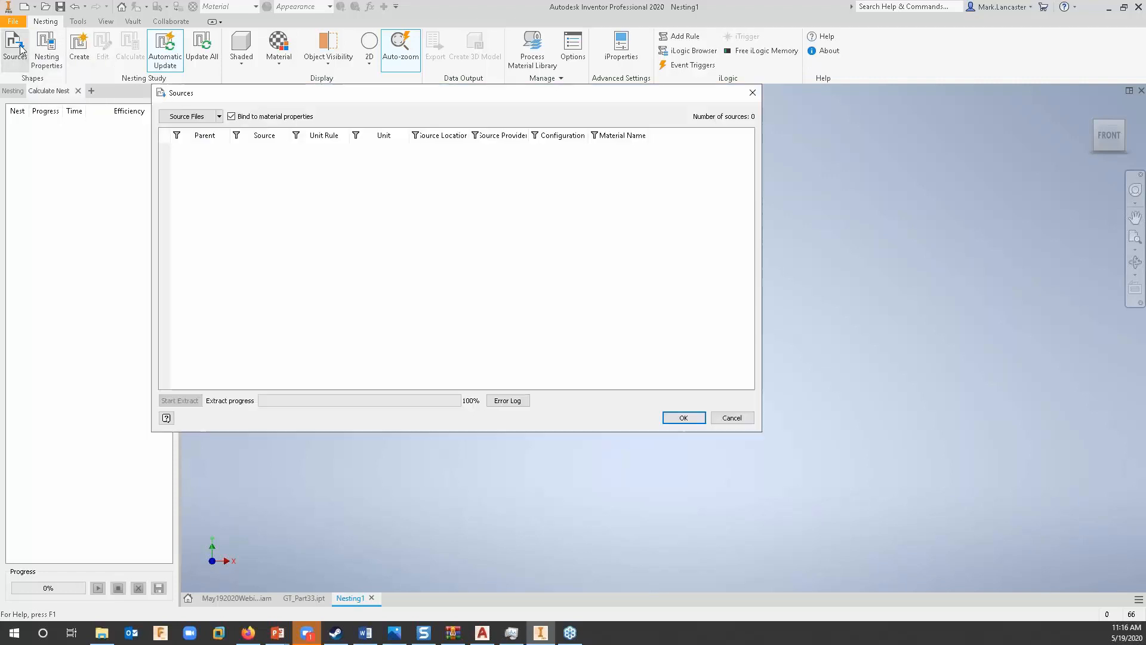
pyautogui.click(219, 117)
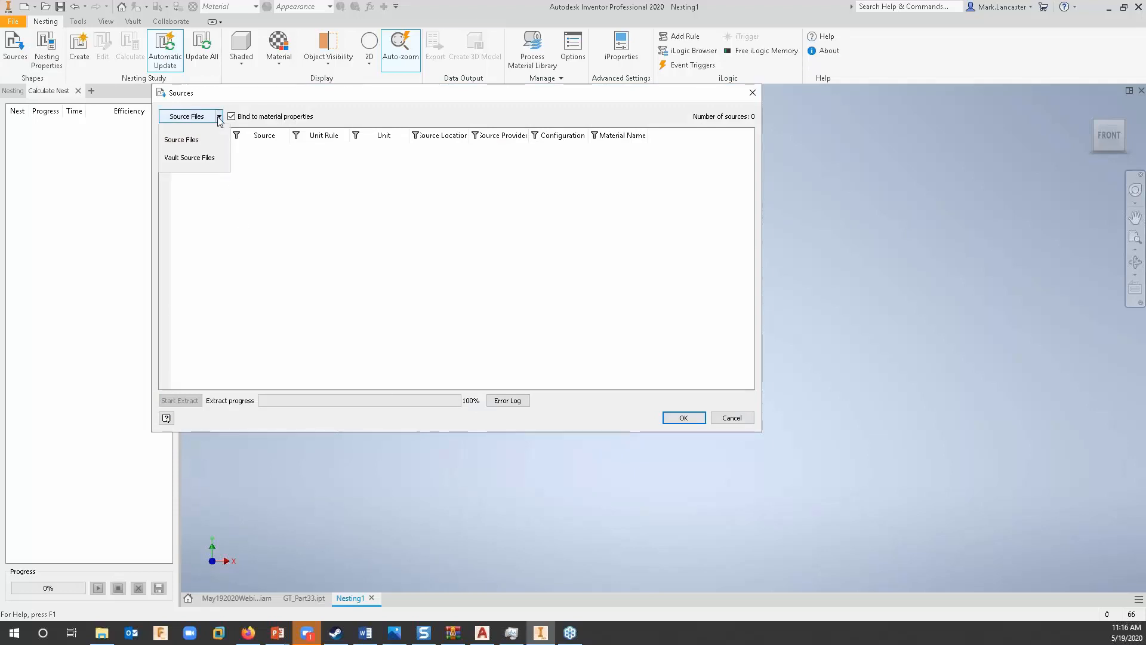
pyautogui.click(191, 139)
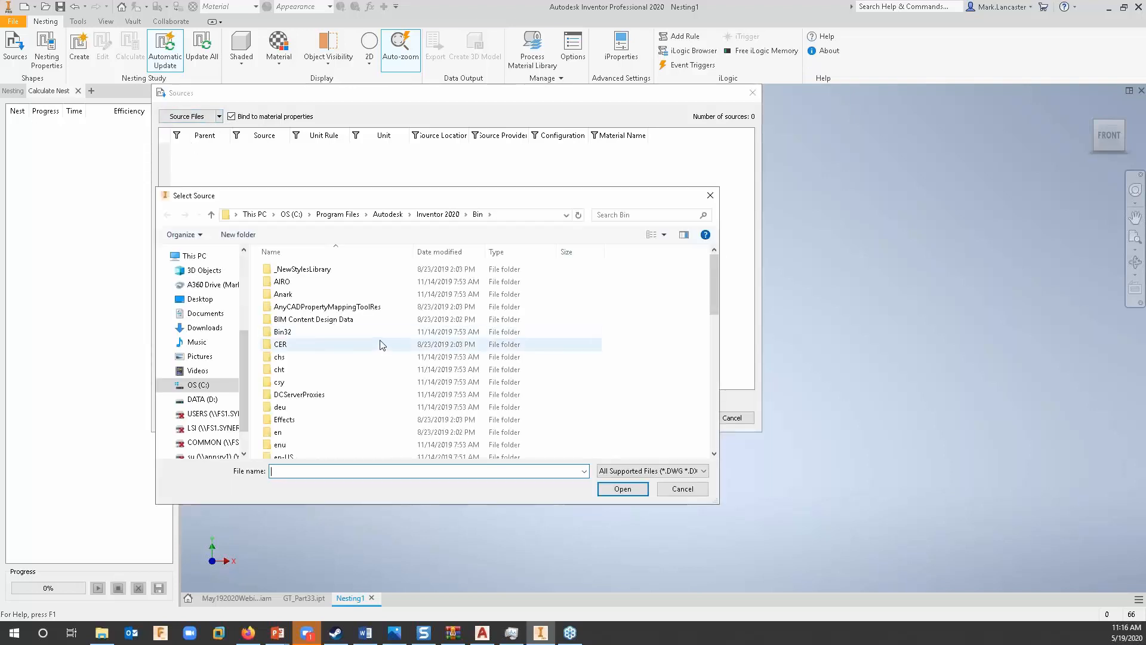
pyautogui.click(207, 403)
pyautogui.scroll(-1, 326, 389)
pyautogui.click(285, 453)
pyautogui.doubleClick(285, 455)
pyautogui.doubleClick(297, 332)
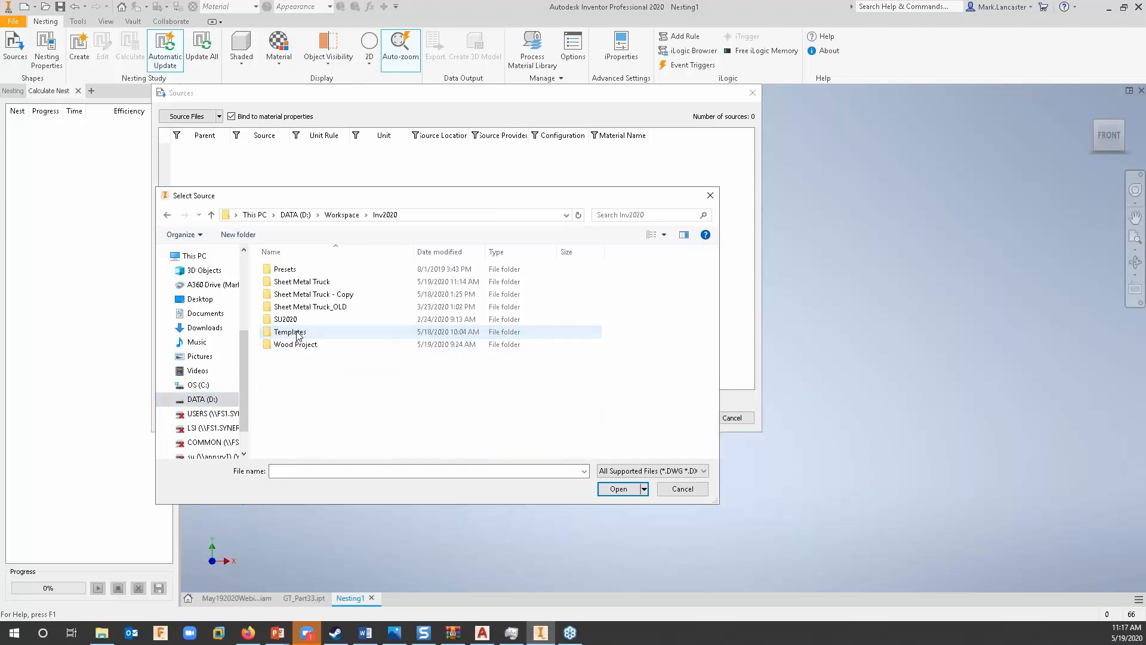
pyautogui.doubleClick(318, 282)
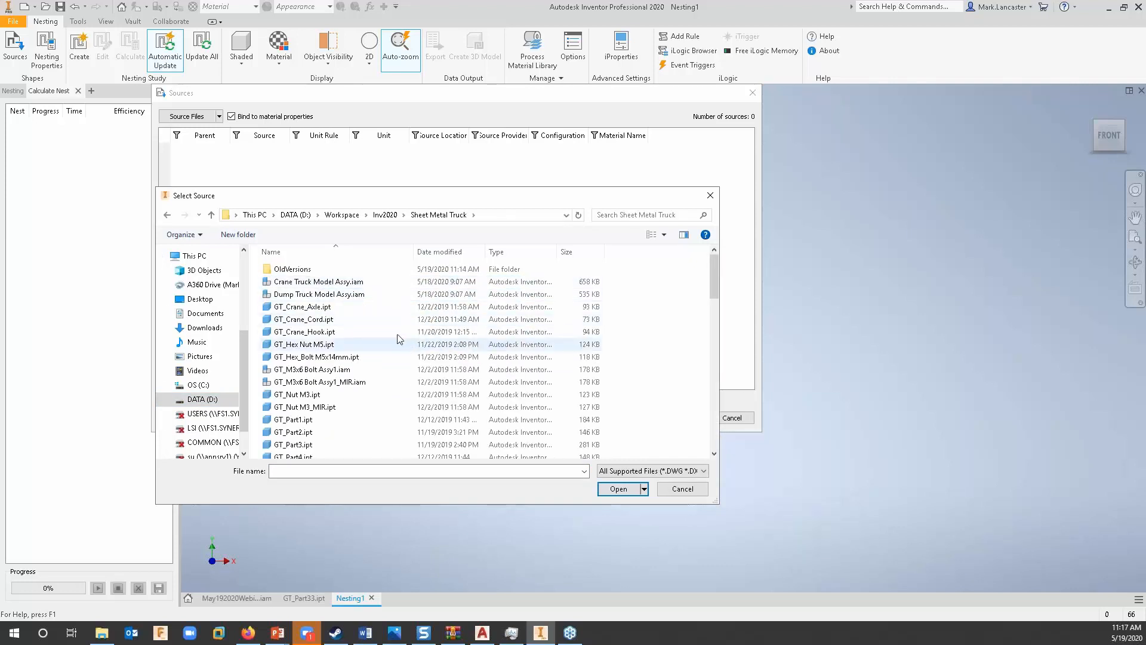
# Add the Crane, Dump and Lorry Truck Model Assy.iam files as sources, automatically creating and mapping the missing Aluminum 6061 material and packaging.
pyautogui.click(361, 285)
pyautogui.keyDown('ctrl'); pyautogui.click(359, 295); pyautogui.keyUp('ctrl')
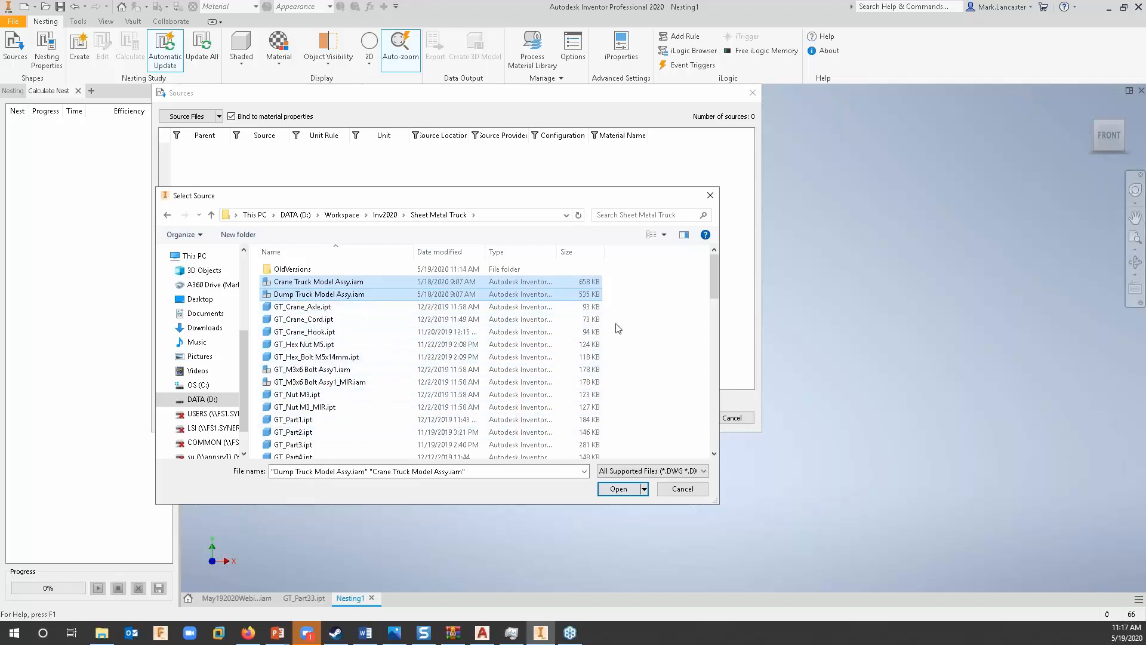
pyautogui.moveTo(715, 283); pyautogui.dragTo(713, 442)
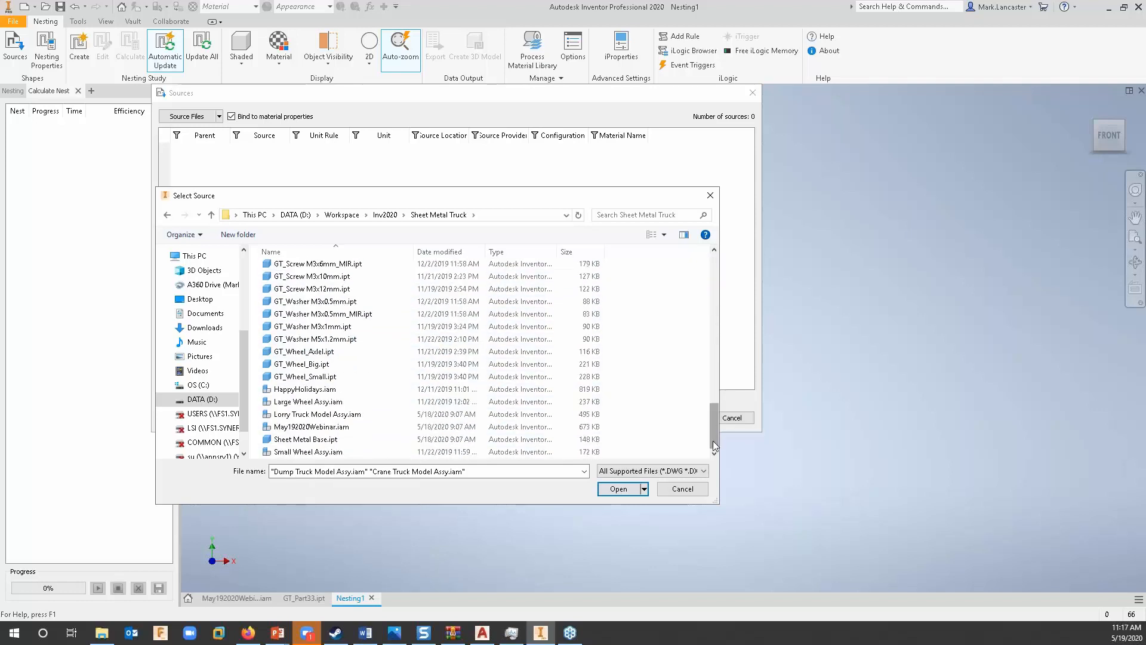
pyautogui.keyDown('ctrl'); pyautogui.click(358, 414); pyautogui.keyUp('ctrl')
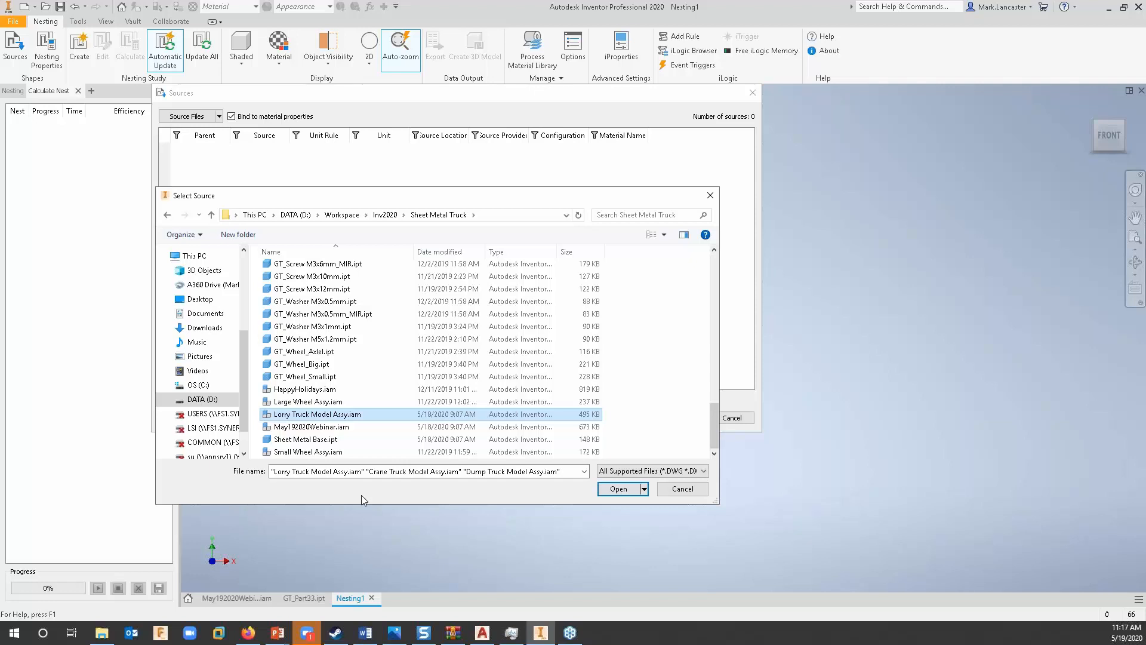
pyautogui.click(618, 489)
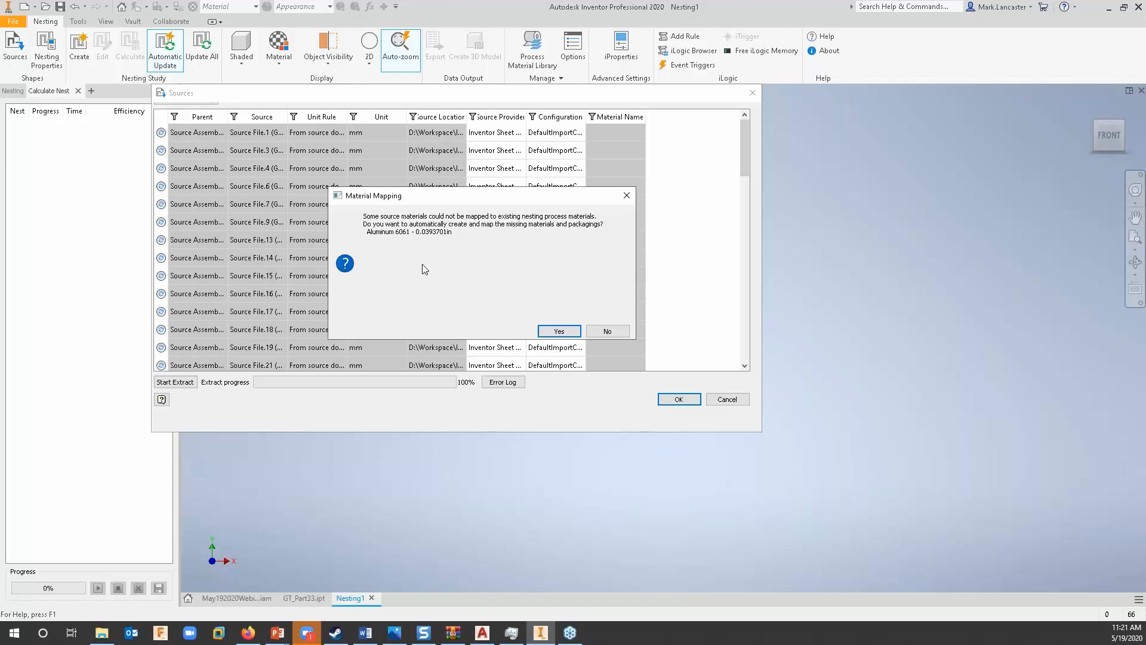
pyautogui.click(560, 332)
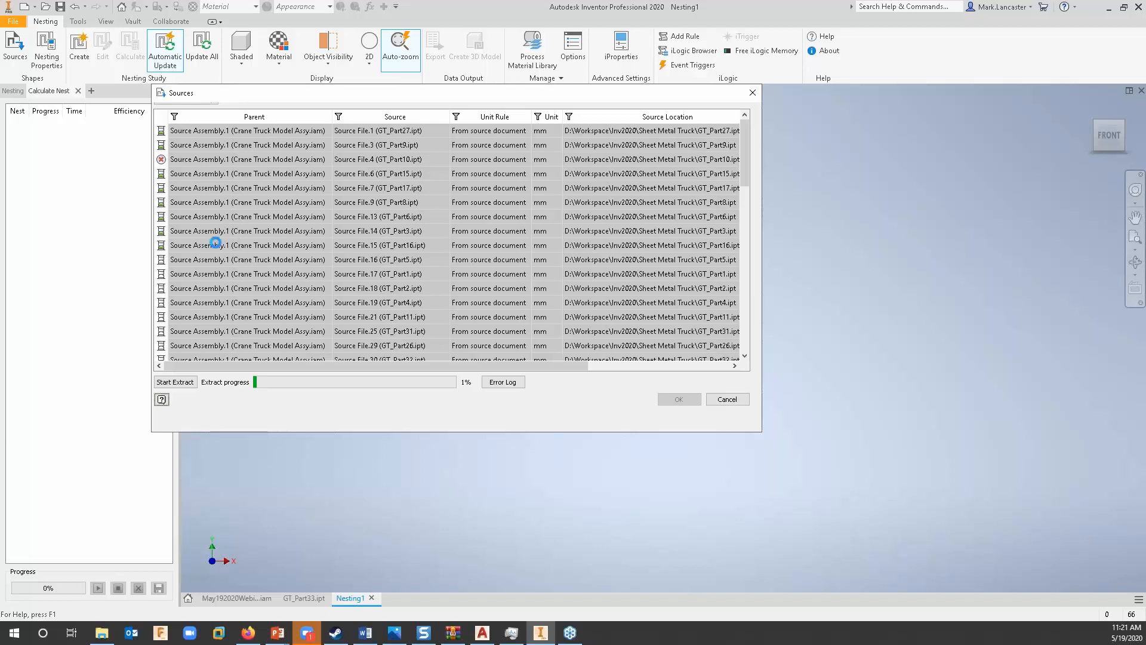
# Review the extraction error log for the failed source parts, then accept the extracted sources into the nest.
pyautogui.moveTo(161, 159)
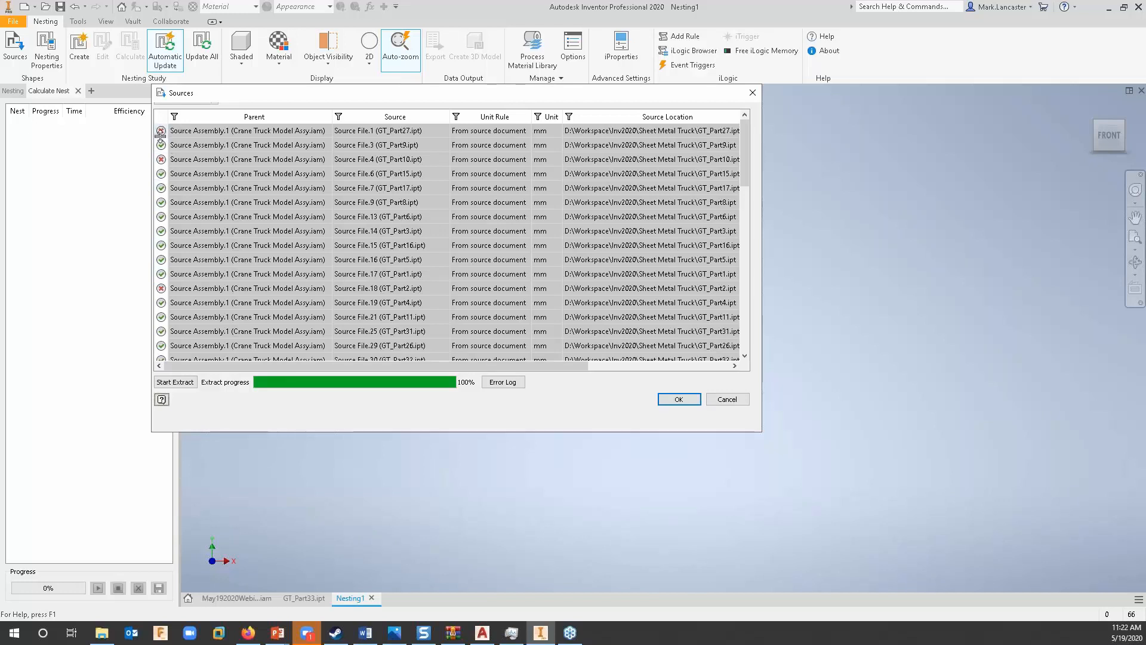
pyautogui.moveTo(161, 132)
pyautogui.click(514, 384)
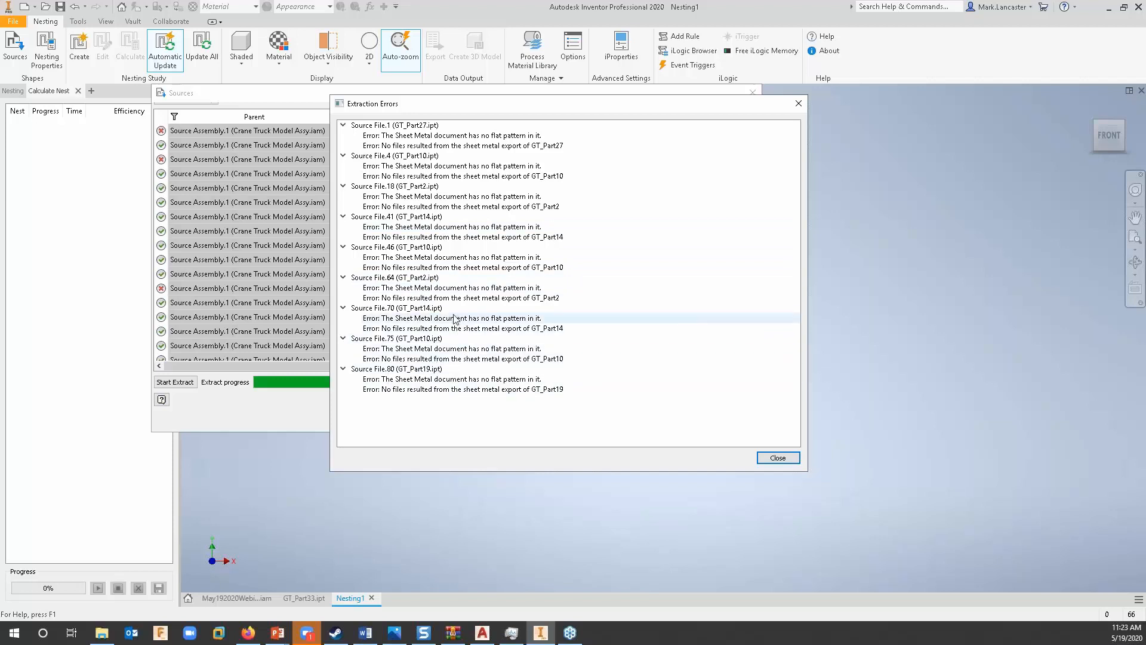
pyautogui.click(798, 104)
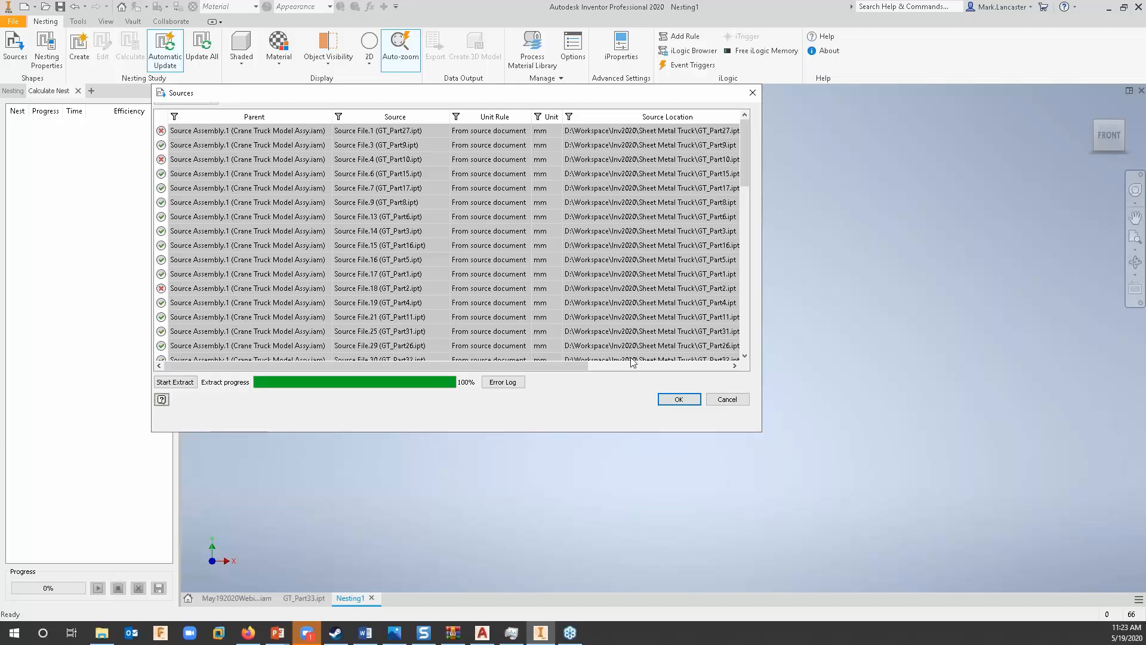
pyautogui.click(680, 400)
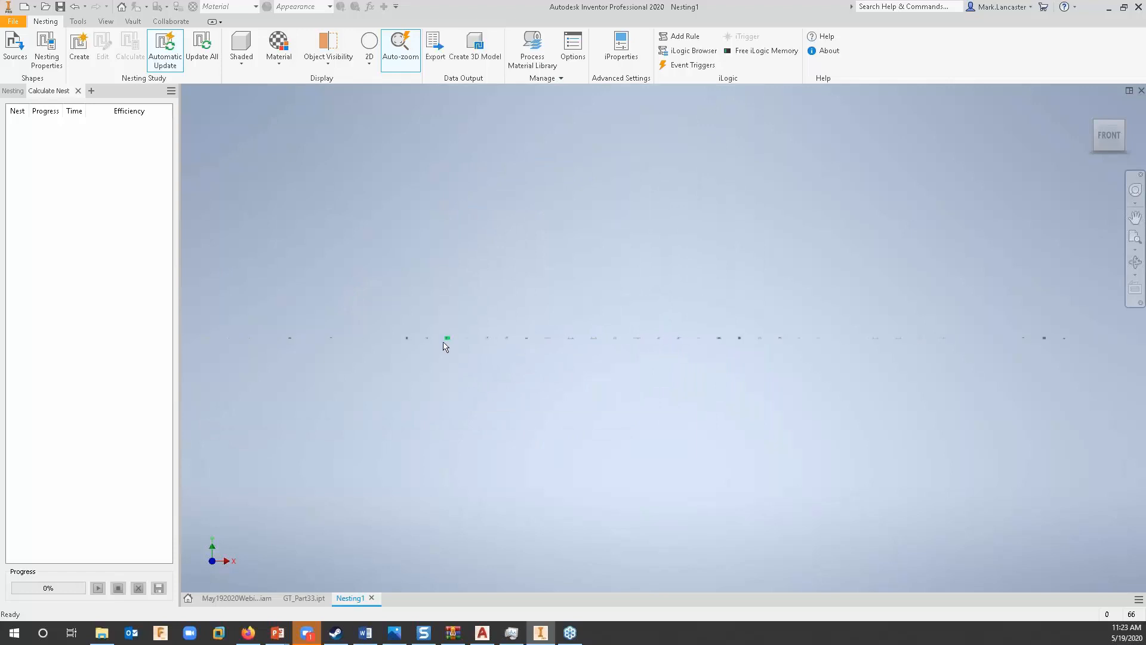
pyautogui.scroll(5, 443, 343)
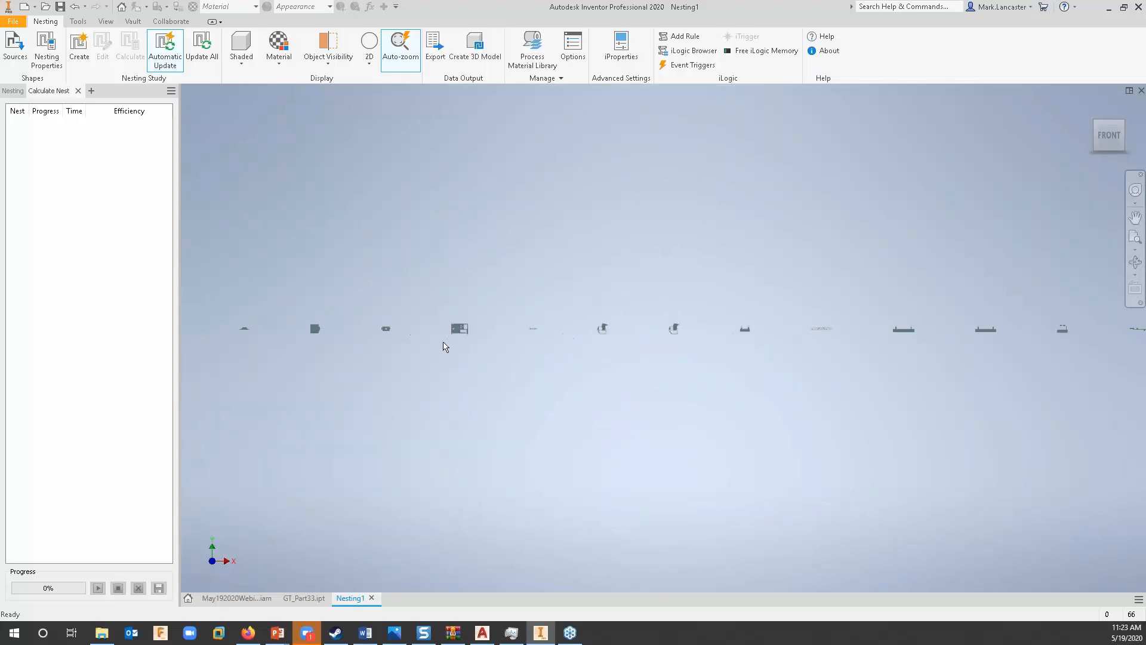
# Examine the extracted flat part shapes laid out in the nesting document.
pyautogui.scroll(-1, 455, 345)
pyautogui.scroll(-5, 455, 345)
pyautogui.scroll(8, 565, 344)
pyautogui.moveTo(600, 359); pyautogui.dragTo(429, 427, button='middle')
pyautogui.moveTo(690, 391); pyautogui.dragTo(528, 402, button='middle')
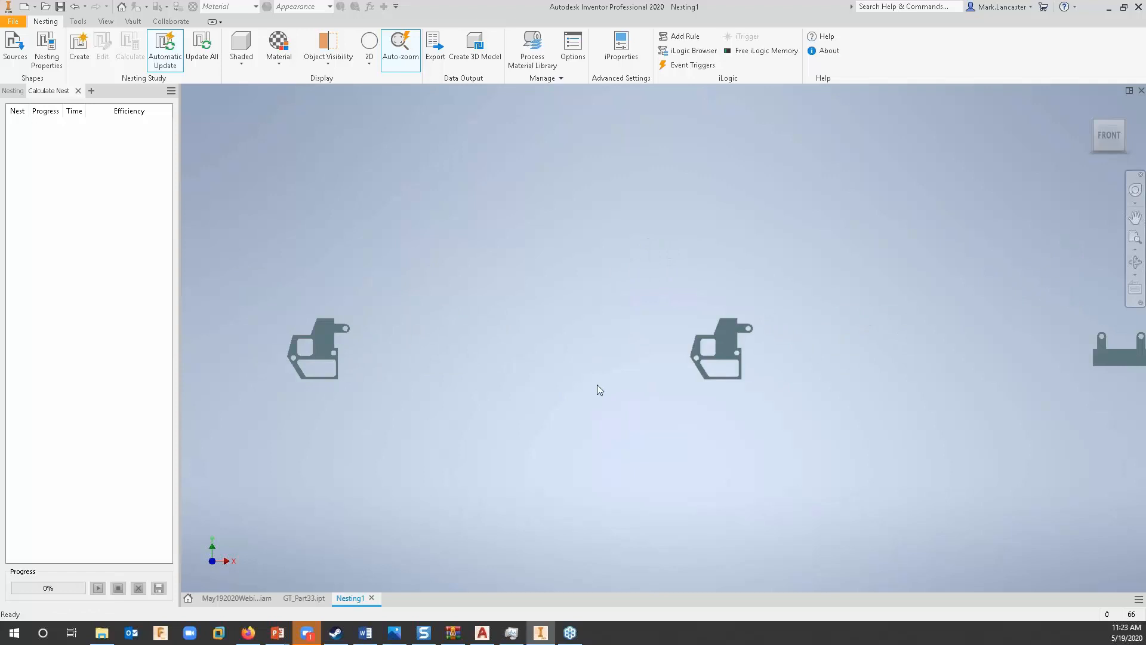
pyautogui.scroll(-8, 510, 382)
pyautogui.moveTo(443, 391); pyautogui.dragTo(617, 360, button='middle')
pyautogui.moveTo(515, 369); pyautogui.dragTo(679, 337, button='middle')
pyautogui.moveTo(551, 351); pyautogui.dragTo(684, 340, button='middle')
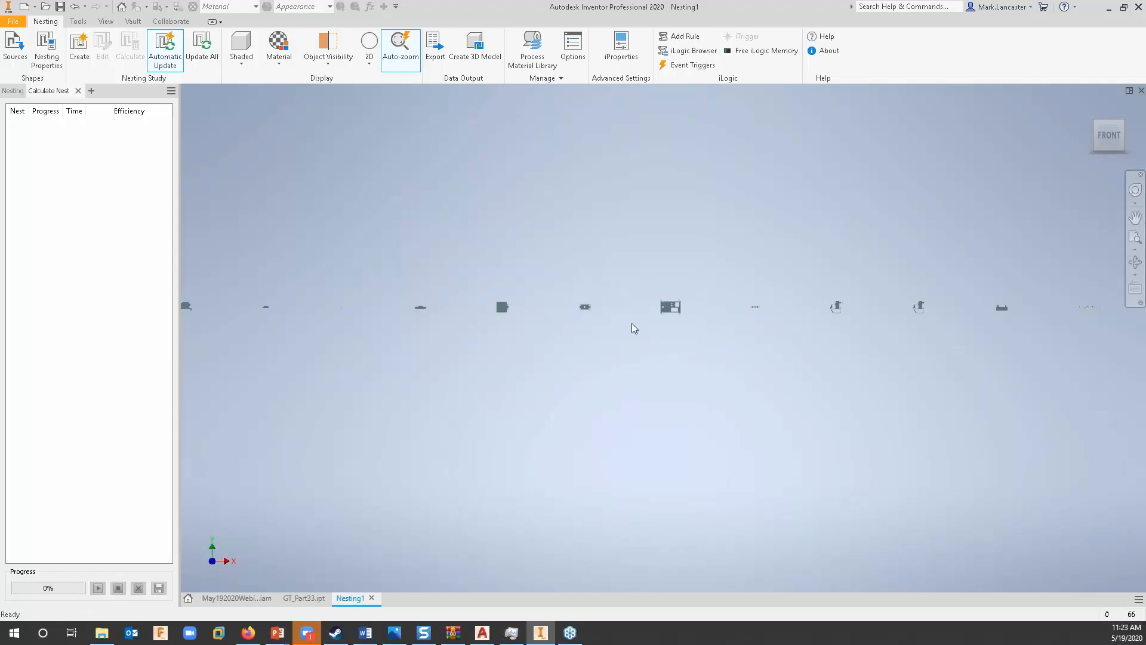
# Open the source part GT_Part27.ipt from the nesting source tree, create its flat pattern and close the part.
pyautogui.click(12, 91)
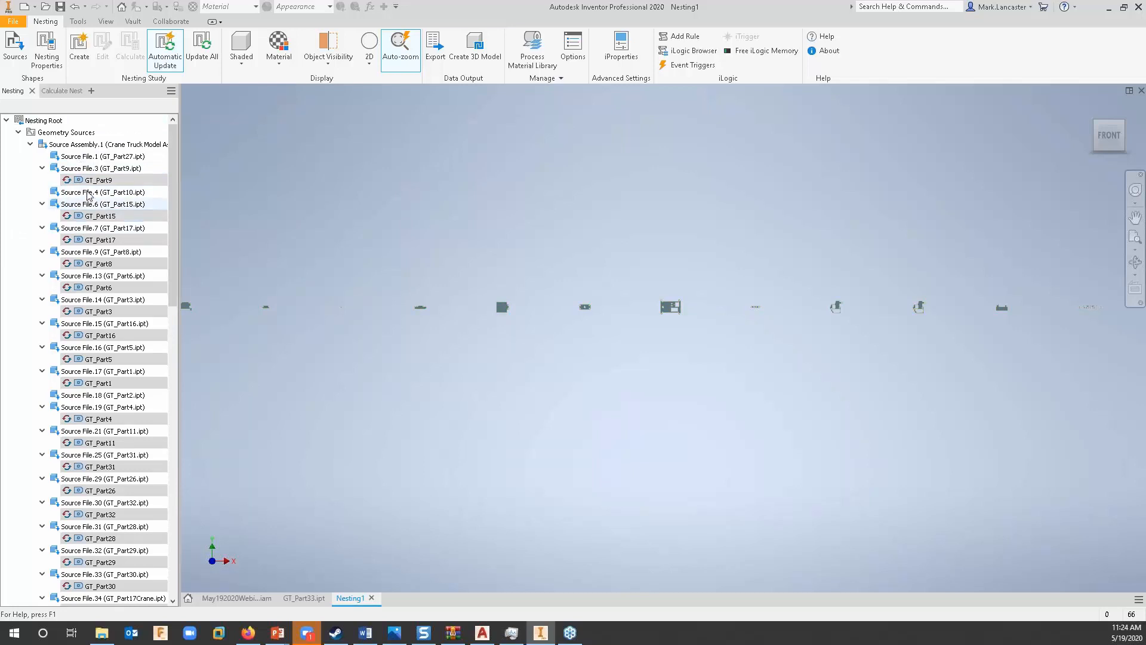
pyautogui.click(82, 157)
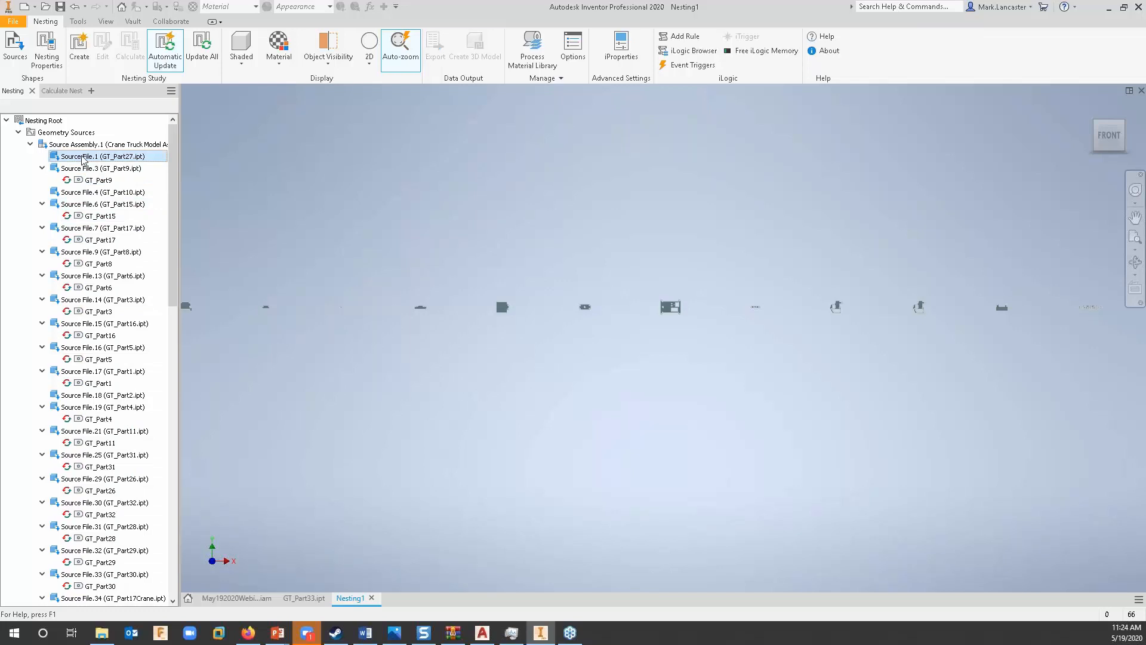
pyautogui.rightClick(81, 158)
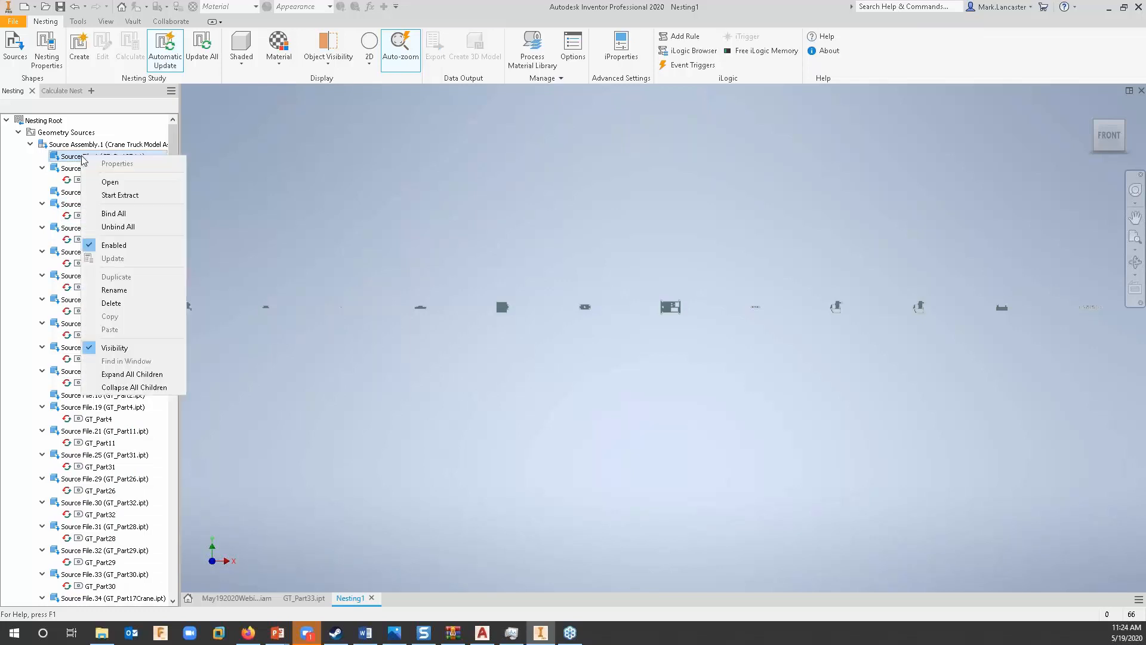
pyautogui.click(107, 180)
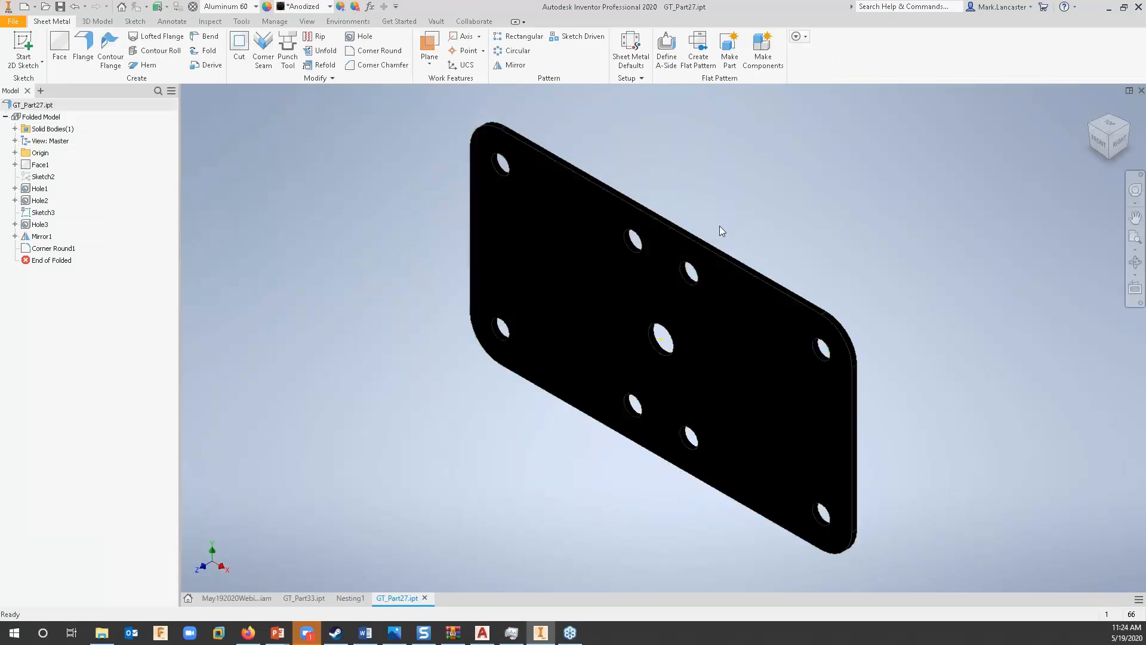
pyautogui.click(698, 52)
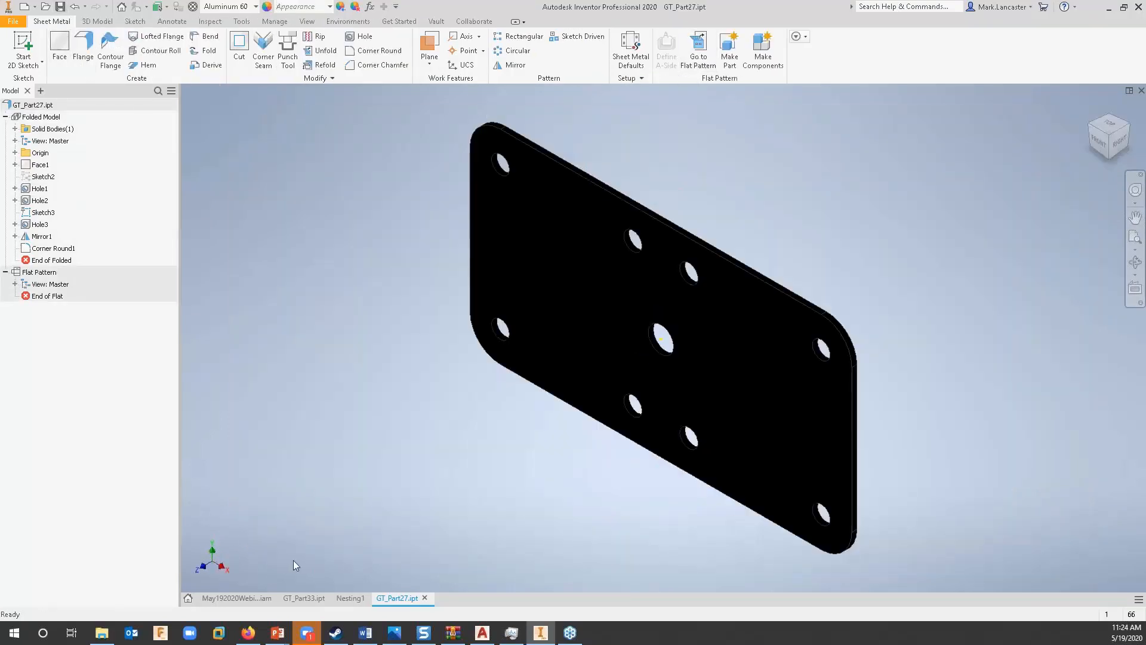
pyautogui.click(424, 598)
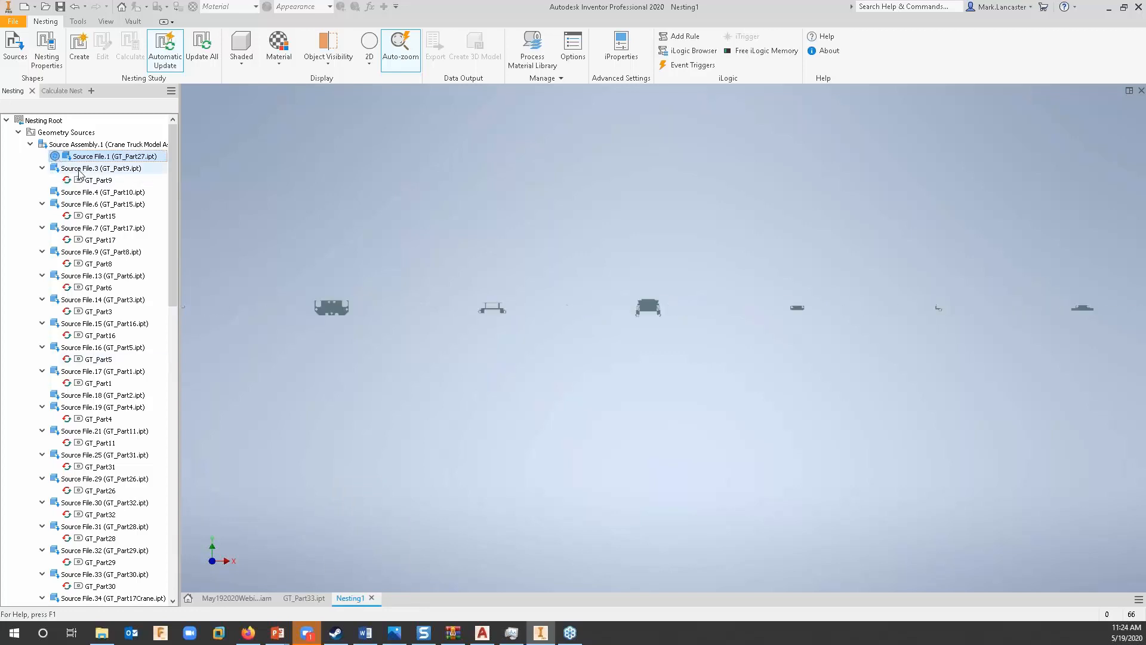
# Open the source part GT_Part10.ipt, create its flat pattern and return to the Nesting1 document.
pyautogui.click(79, 169)
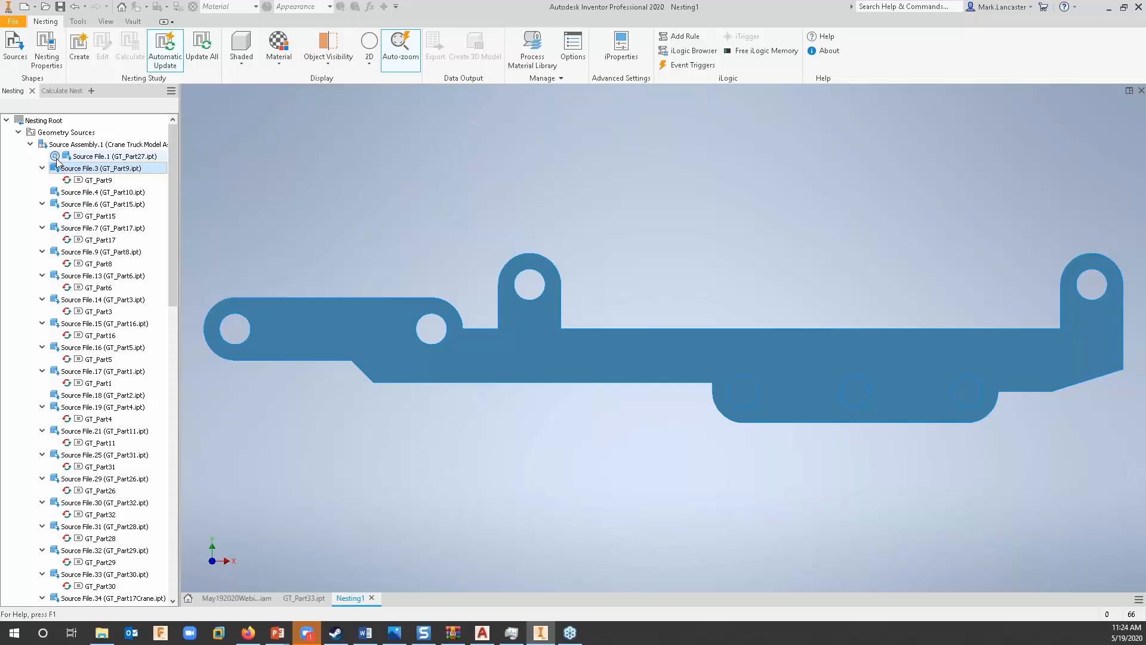
pyautogui.click(89, 192)
pyautogui.rightClick(89, 192)
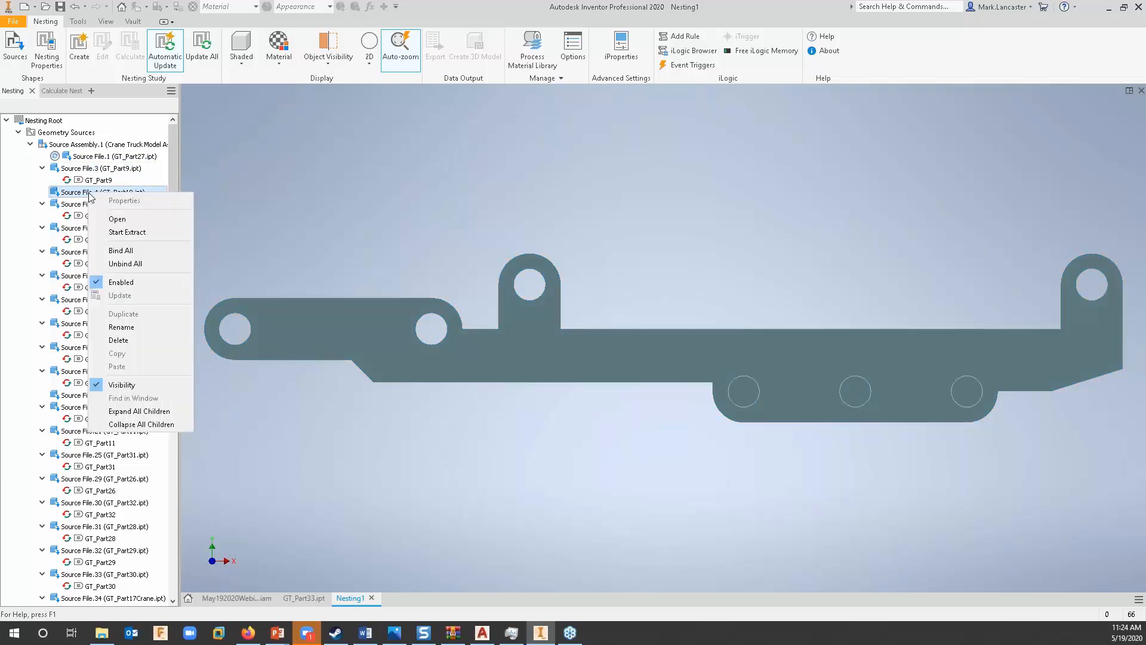
pyautogui.click(123, 218)
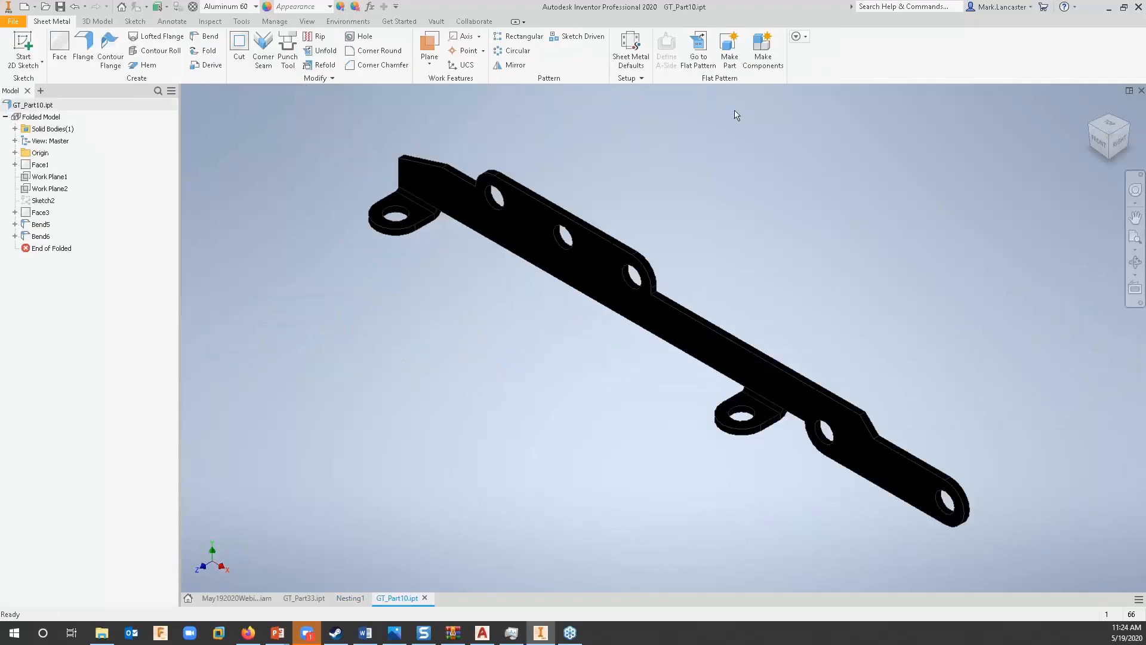
pyautogui.click(699, 48)
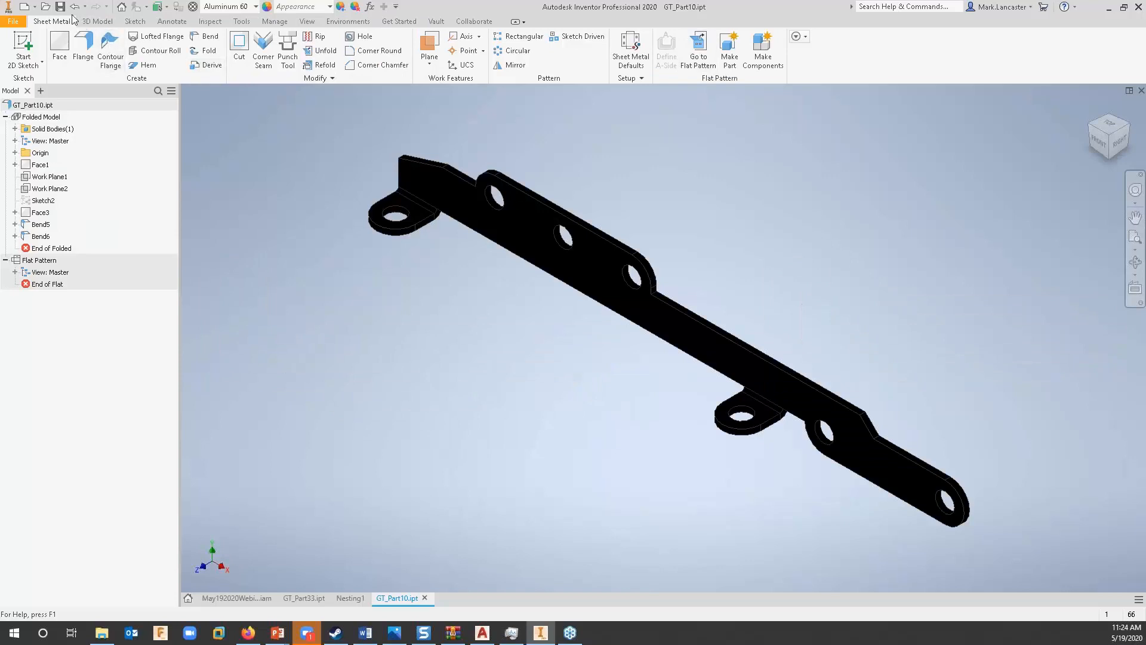
pyautogui.click(349, 598)
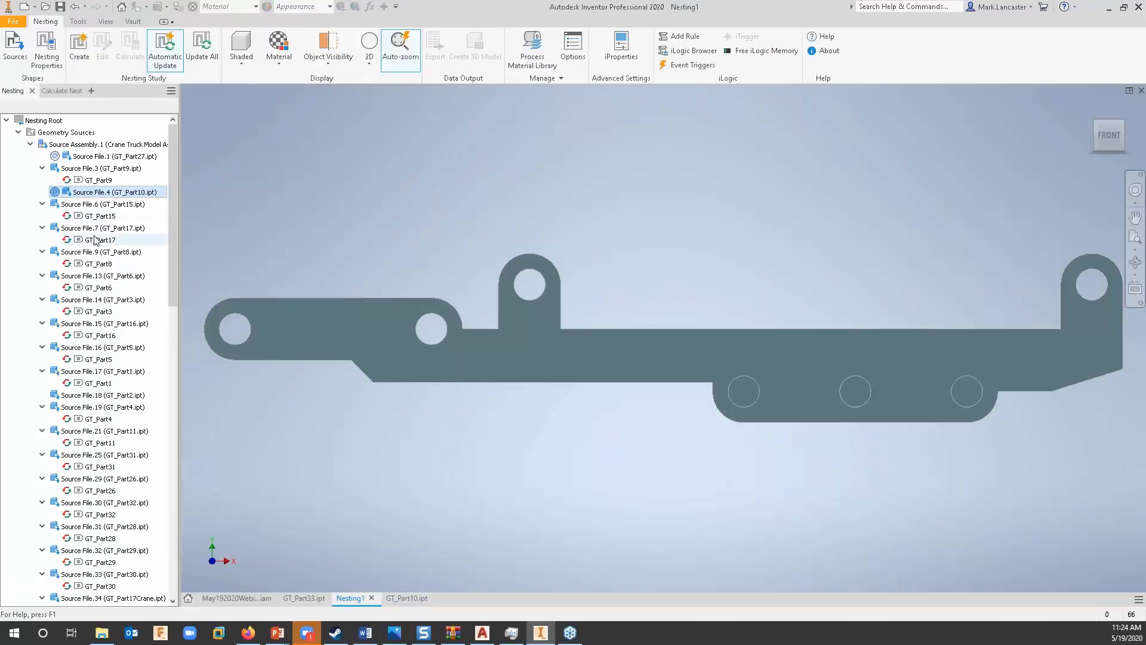
# Open the source part GT_Part2.ipt, create its flat pattern, go back to the folded part and return to Nesting1.
pyautogui.rightClick(74, 395)
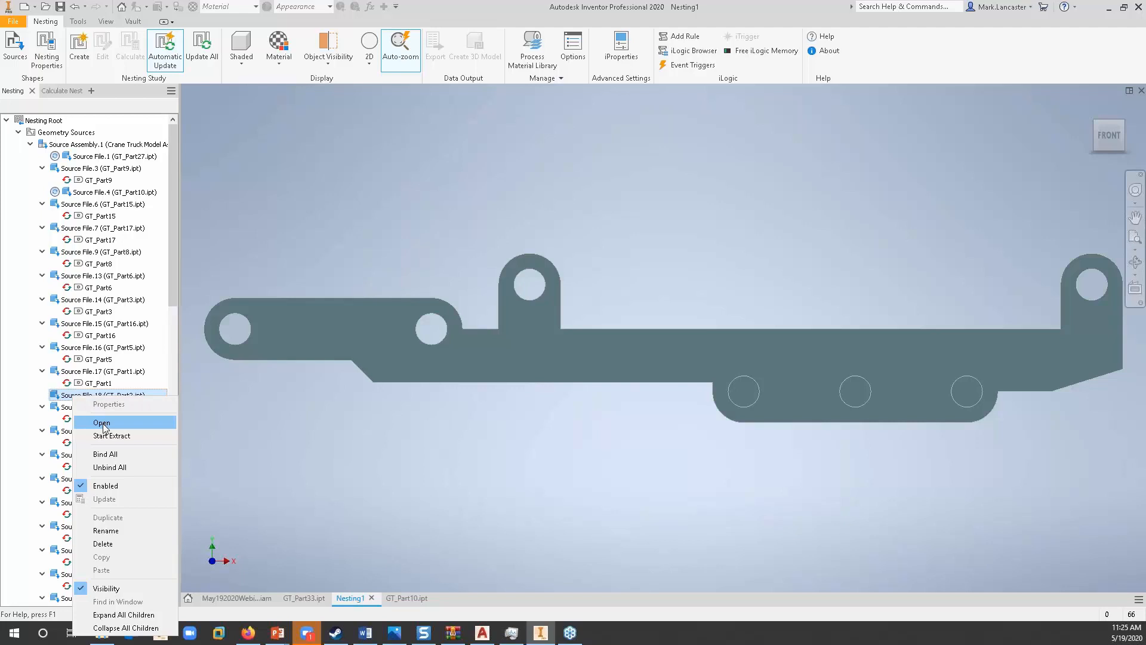
pyautogui.click(102, 423)
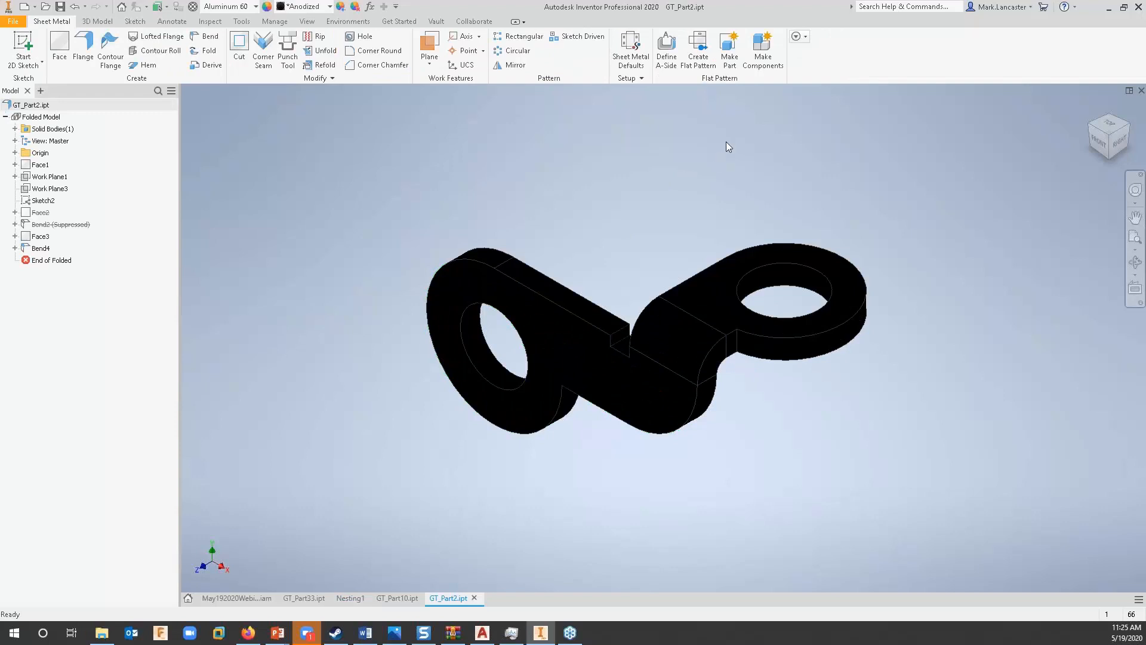
pyautogui.click(698, 51)
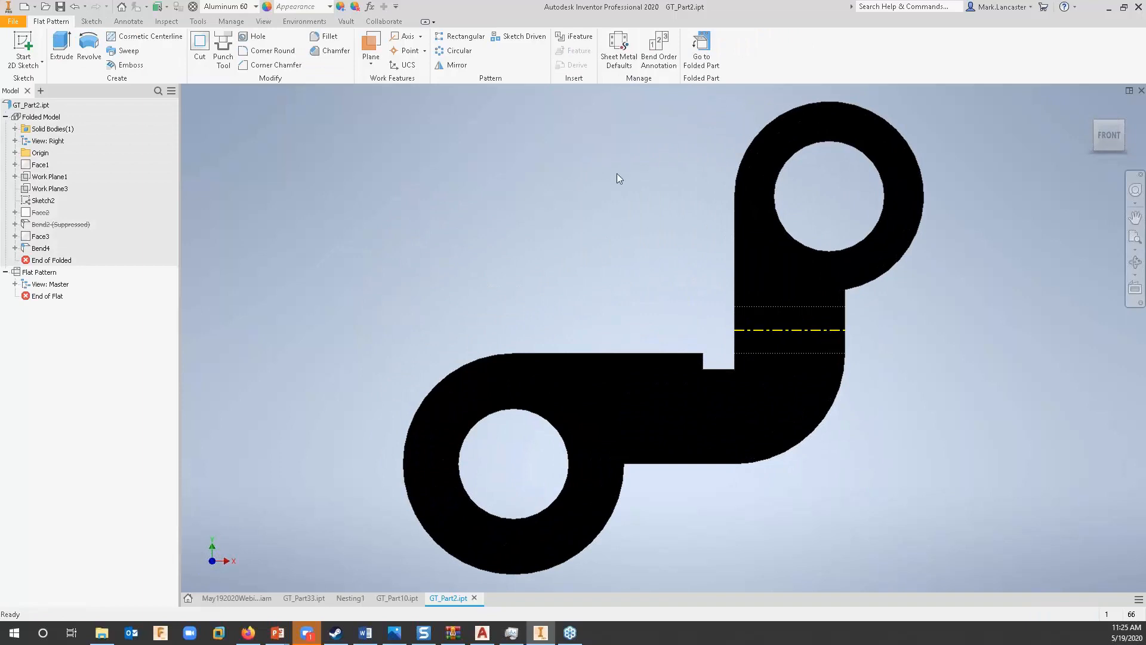
pyautogui.click(701, 51)
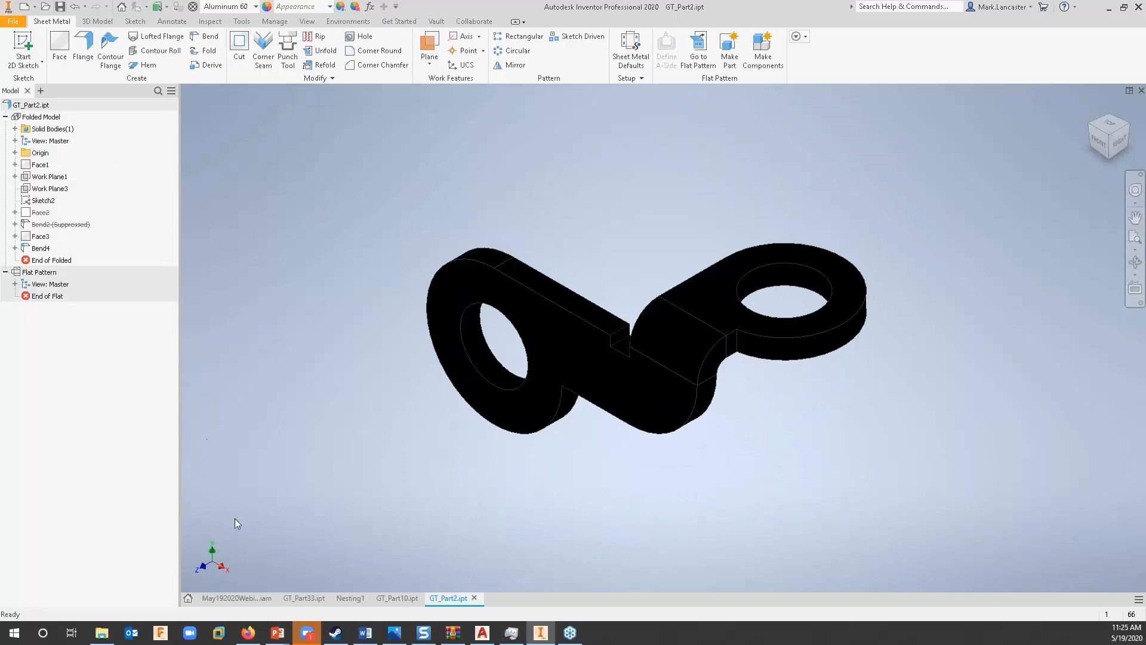
pyautogui.click(353, 598)
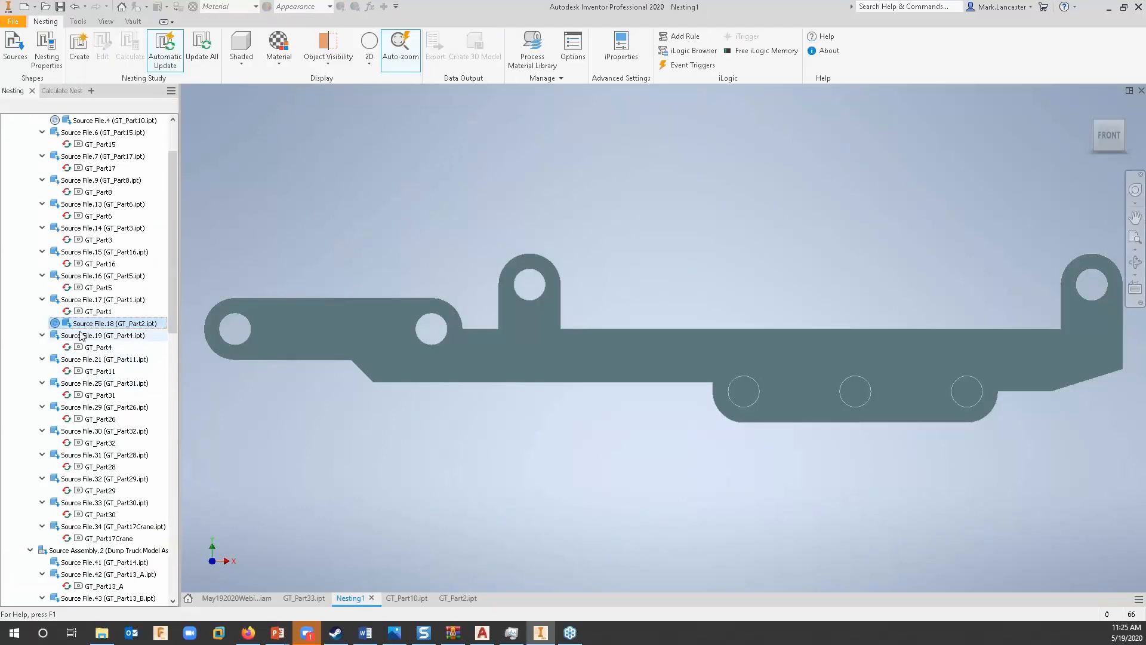
# Open GT_Part14.ipt from the Dump Truck sources, create its flat pattern, restore the folded view and return to Nesting1.
pyautogui.scroll(-1, 87, 526)
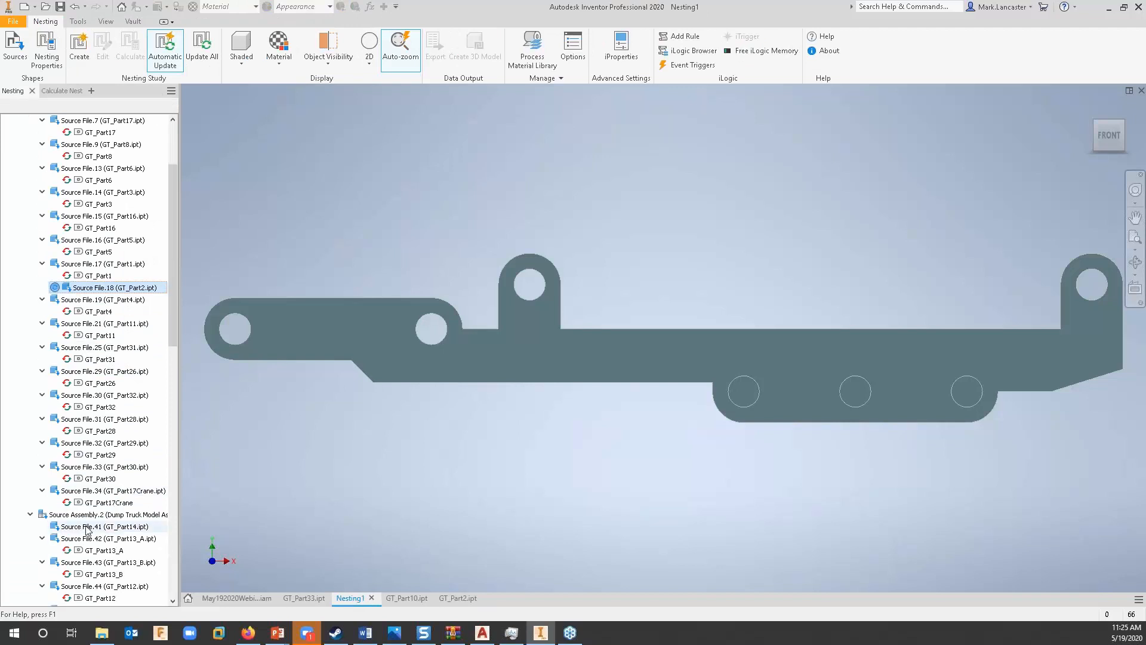
pyautogui.rightClick(87, 528)
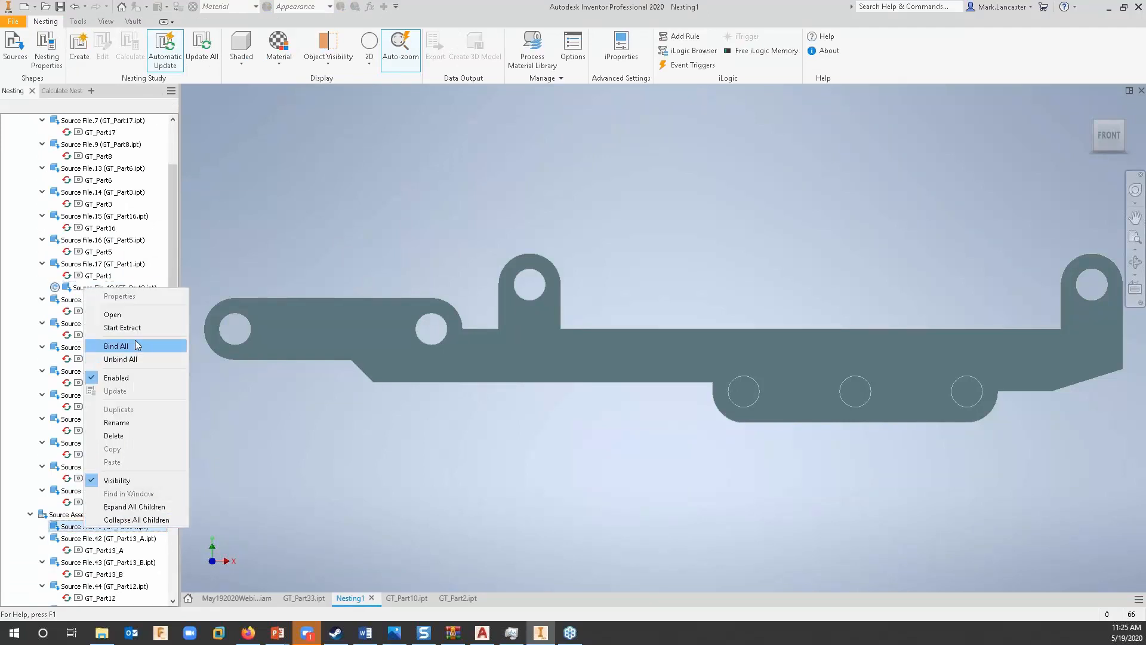
pyautogui.click(116, 314)
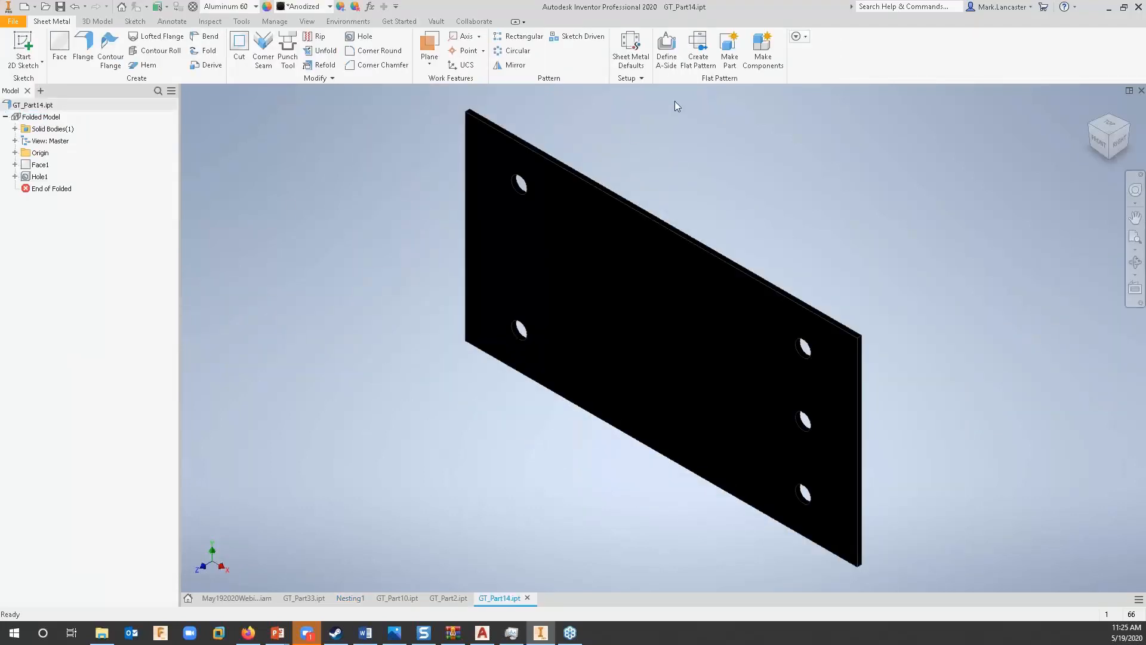
pyautogui.click(698, 51)
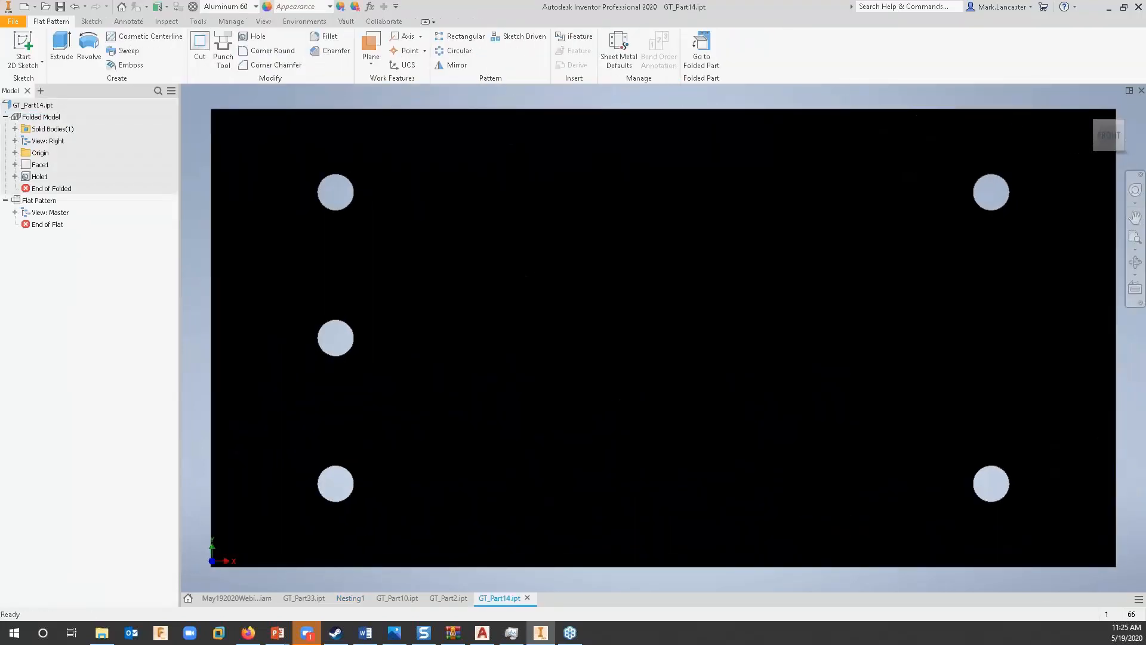
pyautogui.click(698, 50)
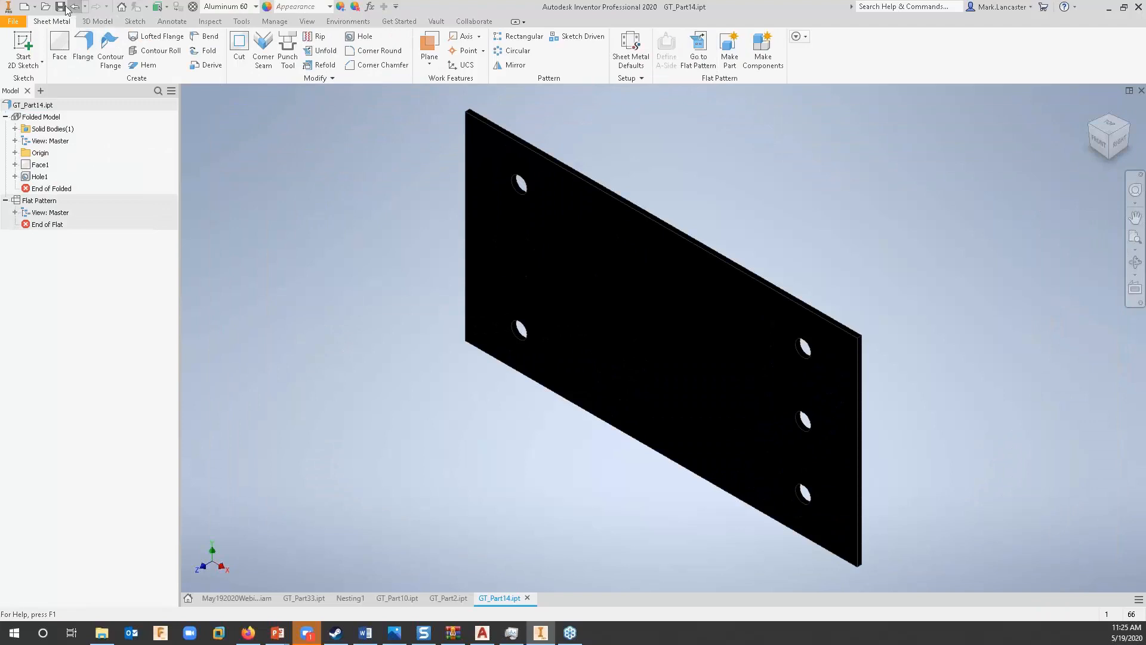
pyautogui.click(351, 599)
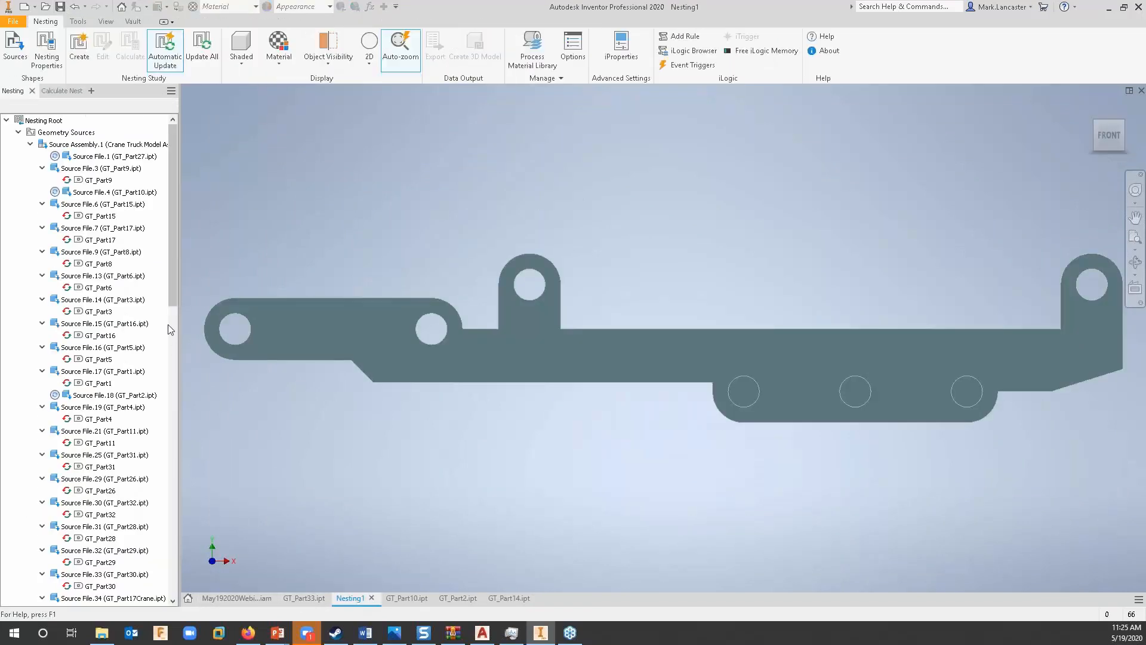
# Reopen GT_Part2.ipt to check its flat pattern, save the part in its folded state and return to Nesting1.
pyautogui.click(95, 398)
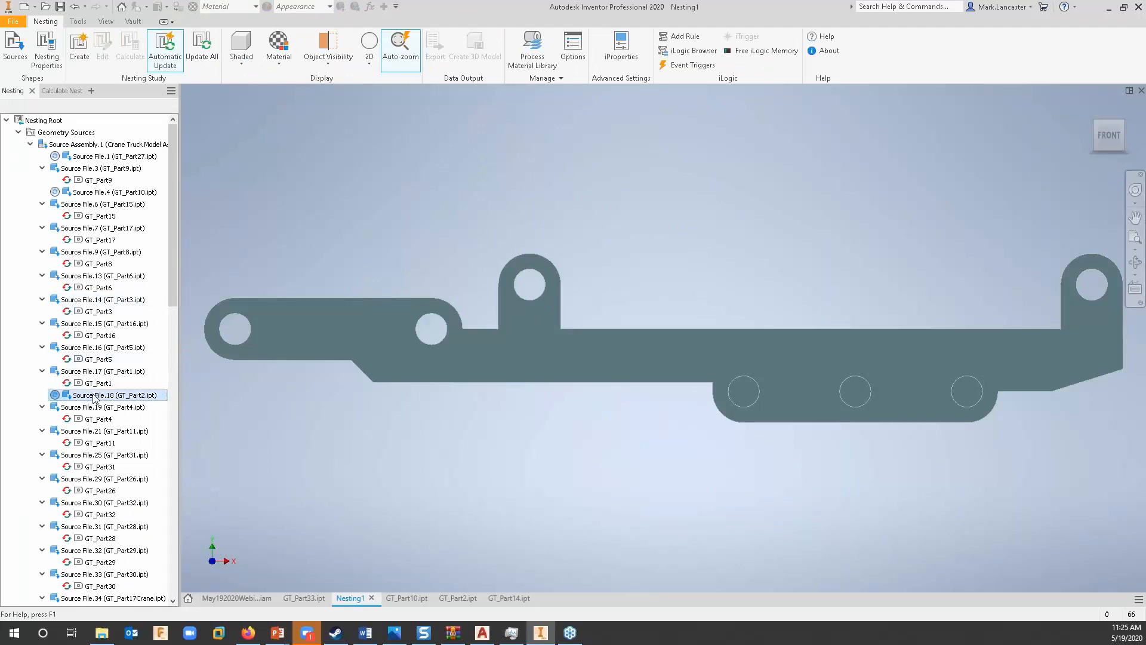
pyautogui.rightClick(95, 398)
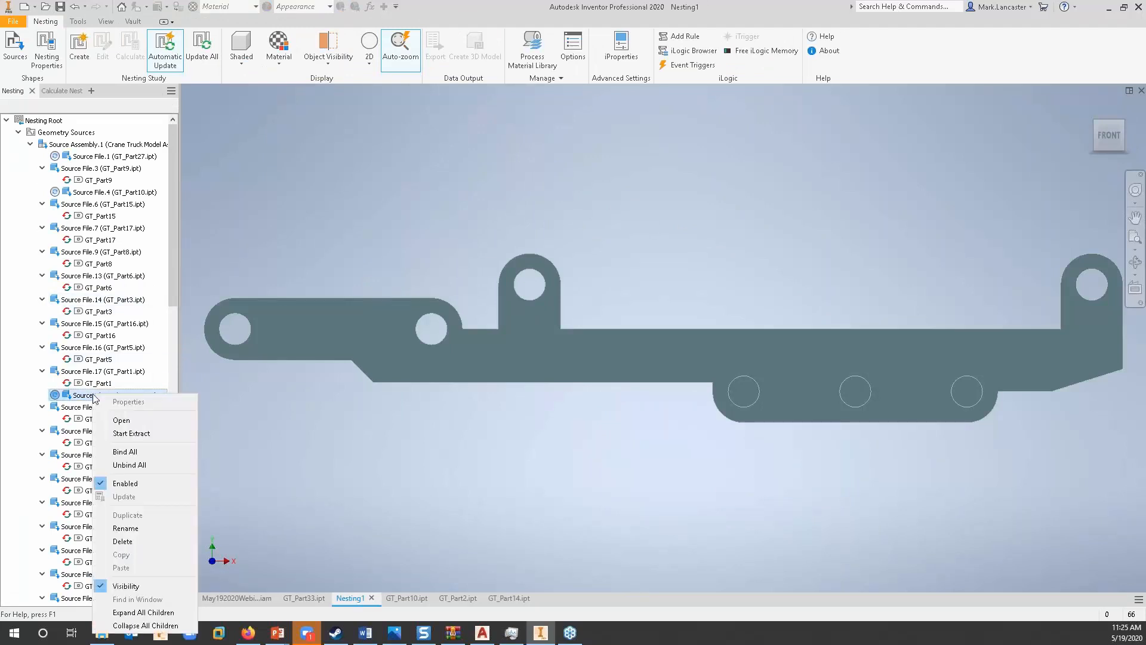
pyautogui.click(123, 420)
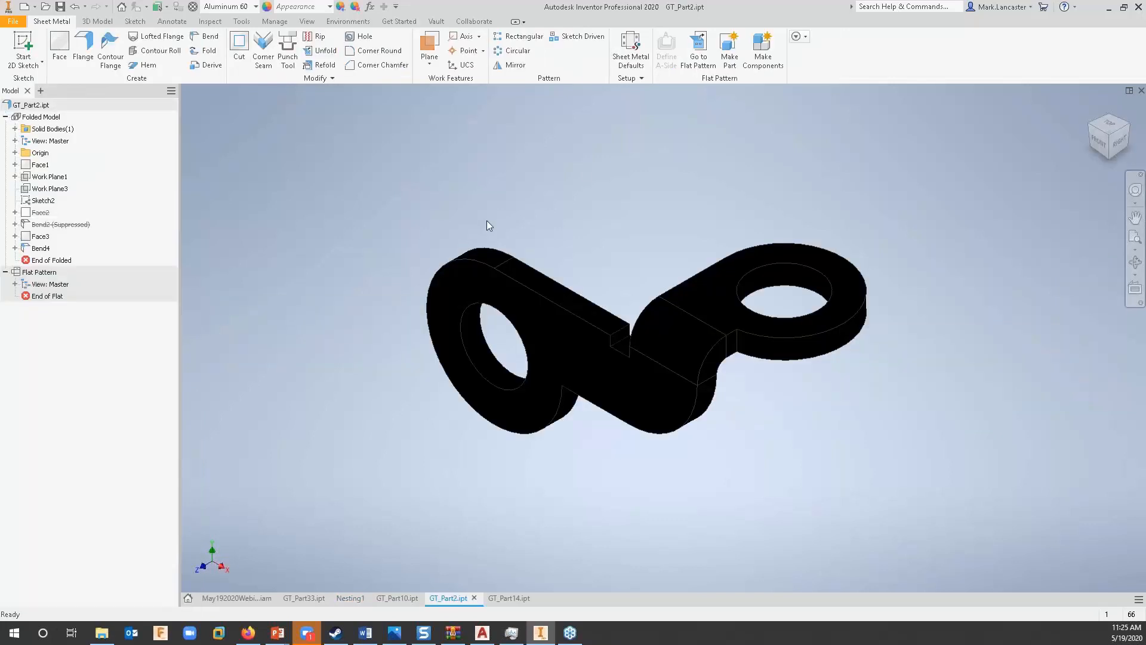
pyautogui.click(698, 60)
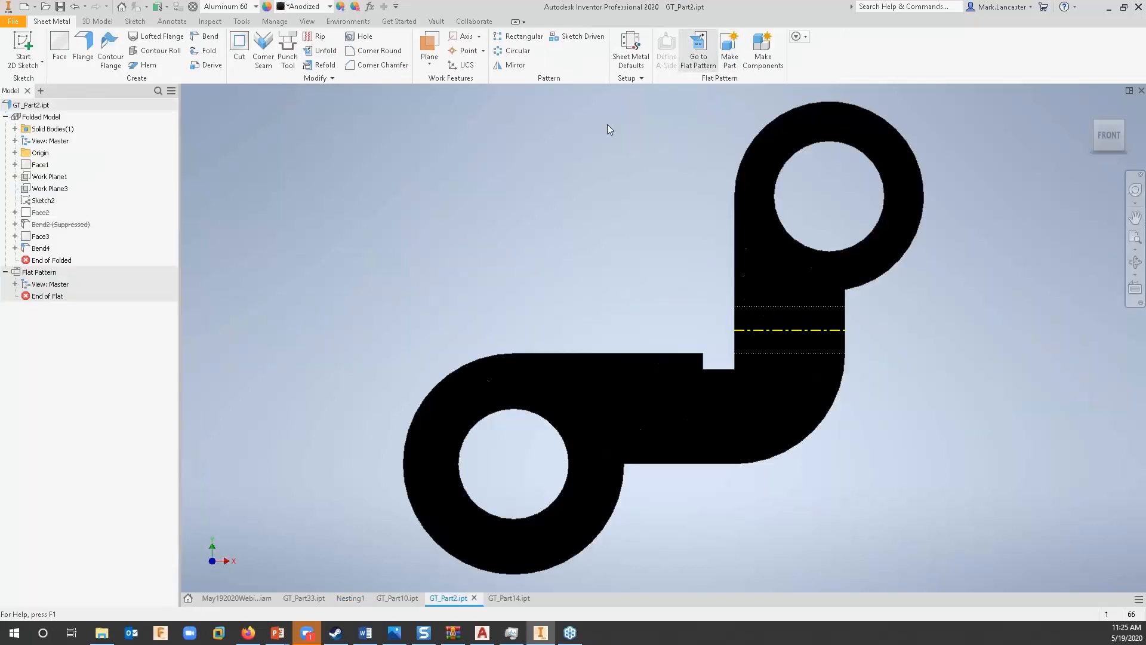
pyautogui.click(702, 57)
pyautogui.click(60, 6)
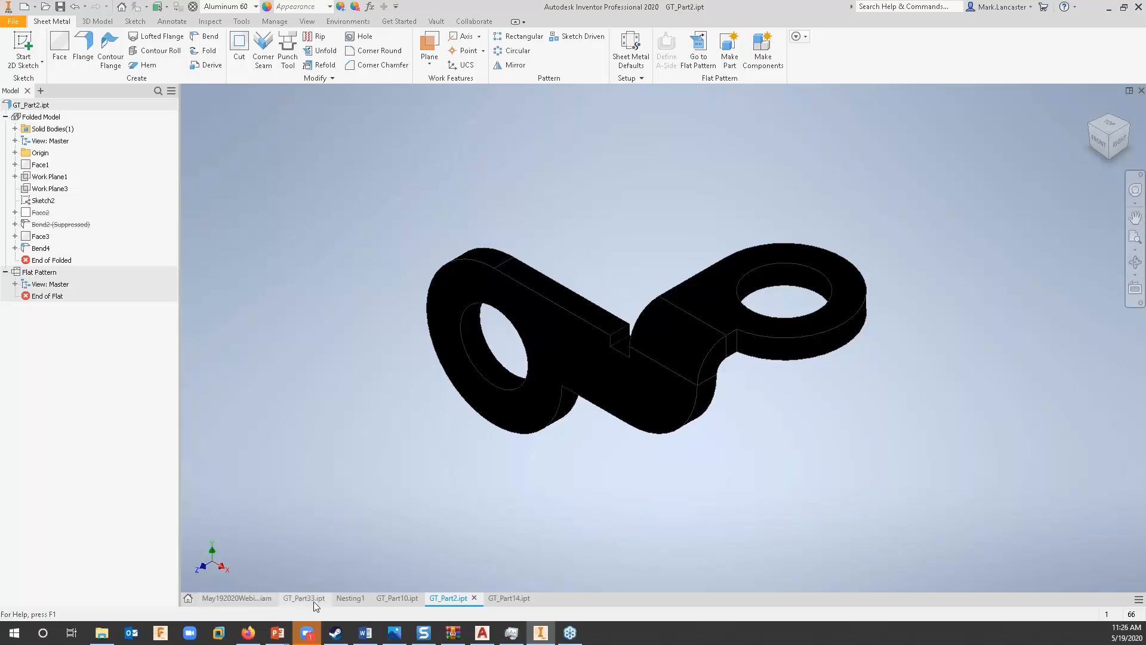
pyautogui.click(349, 598)
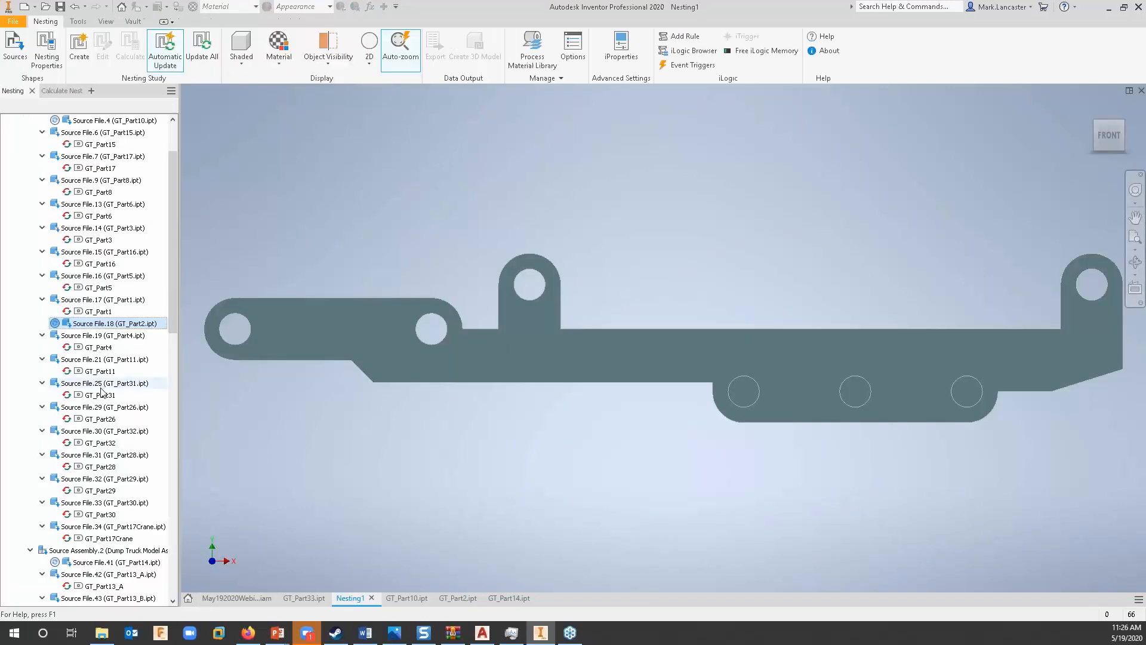
pyautogui.click(111, 563)
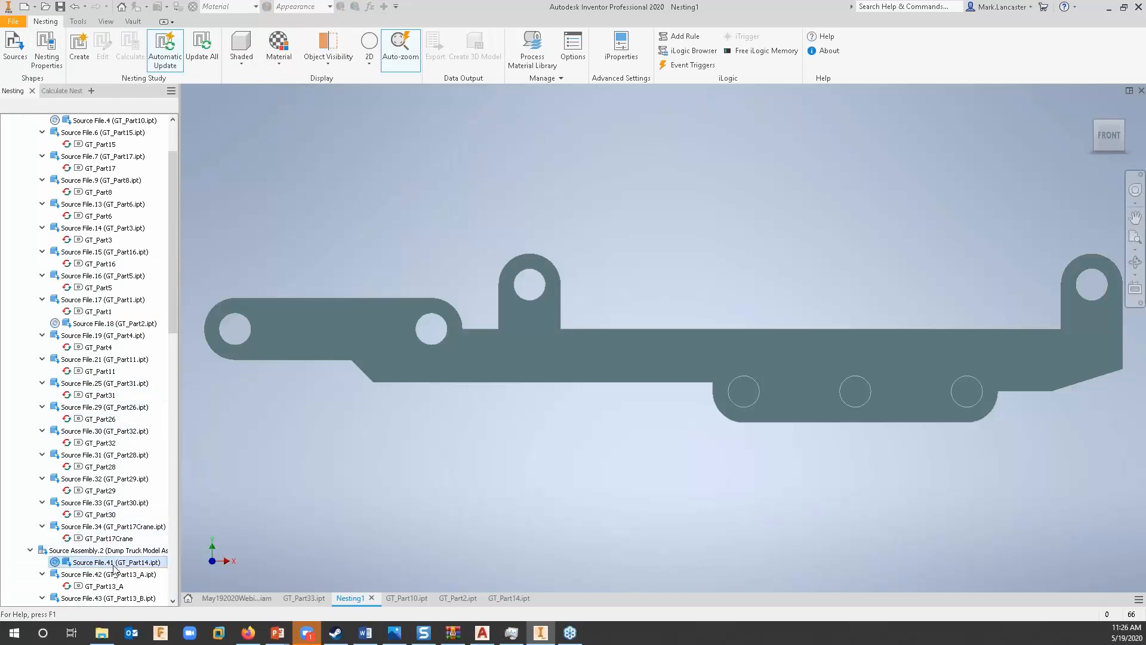
pyautogui.rightClick(113, 564)
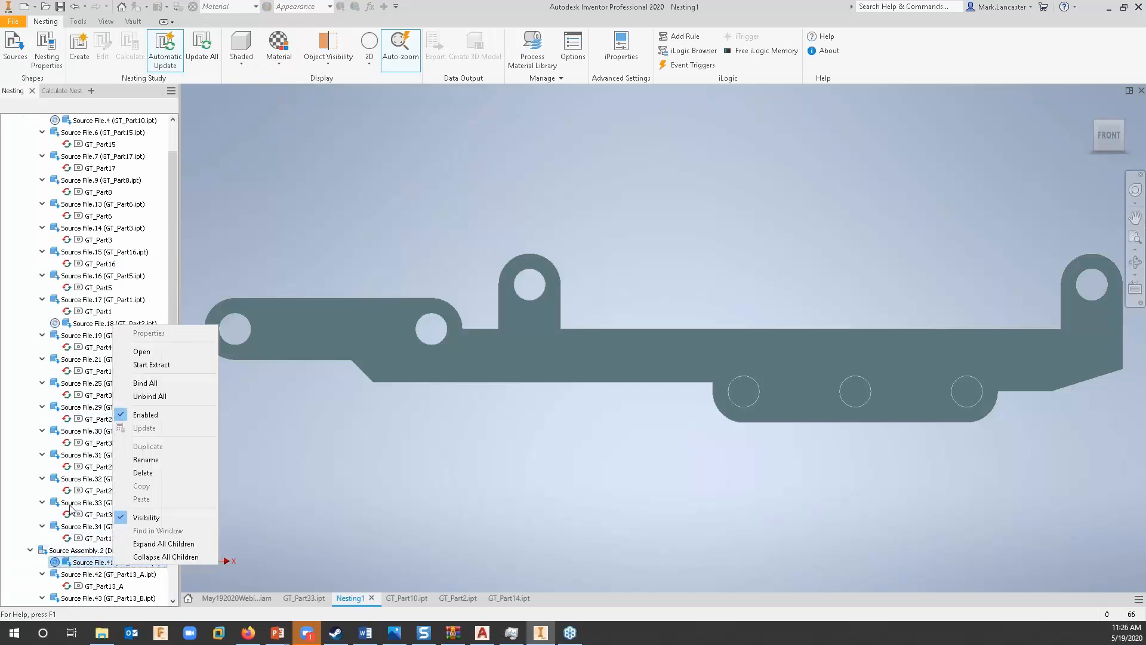
pyautogui.click(289, 471)
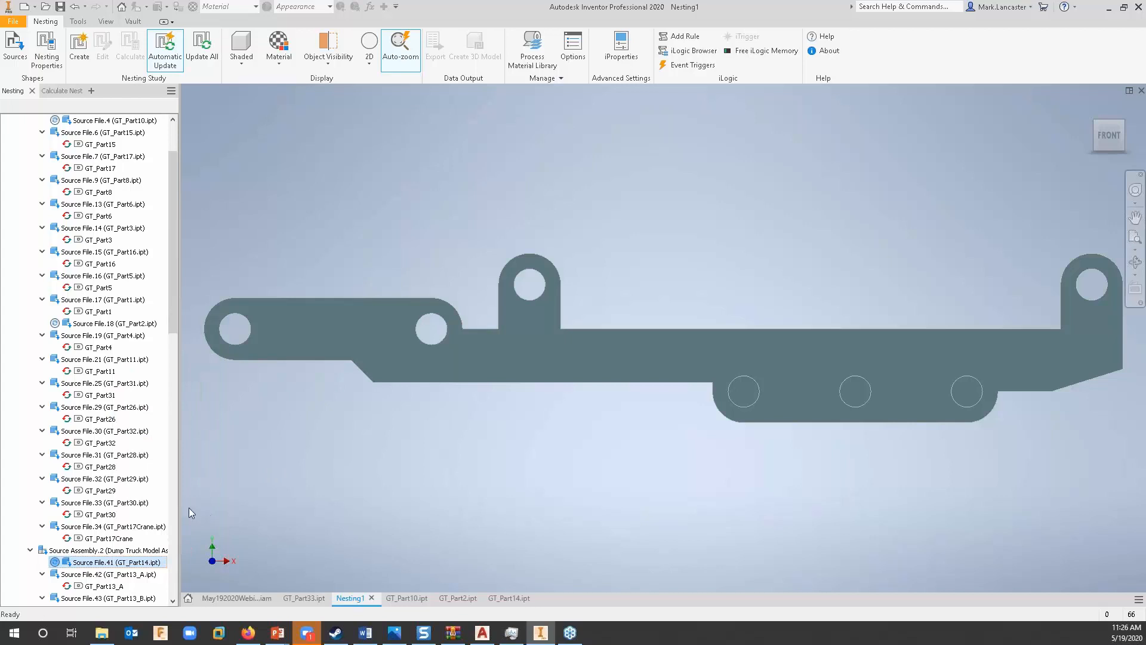
# Re-extract the sources with the new flat patterns, starting from GT_Part27.ipt, and check the extraction status of every source file.
pyautogui.moveTo(170, 324); pyautogui.dragTo(177, 472)
pyautogui.moveTo(185, 433); pyautogui.dragTo(191, 264)
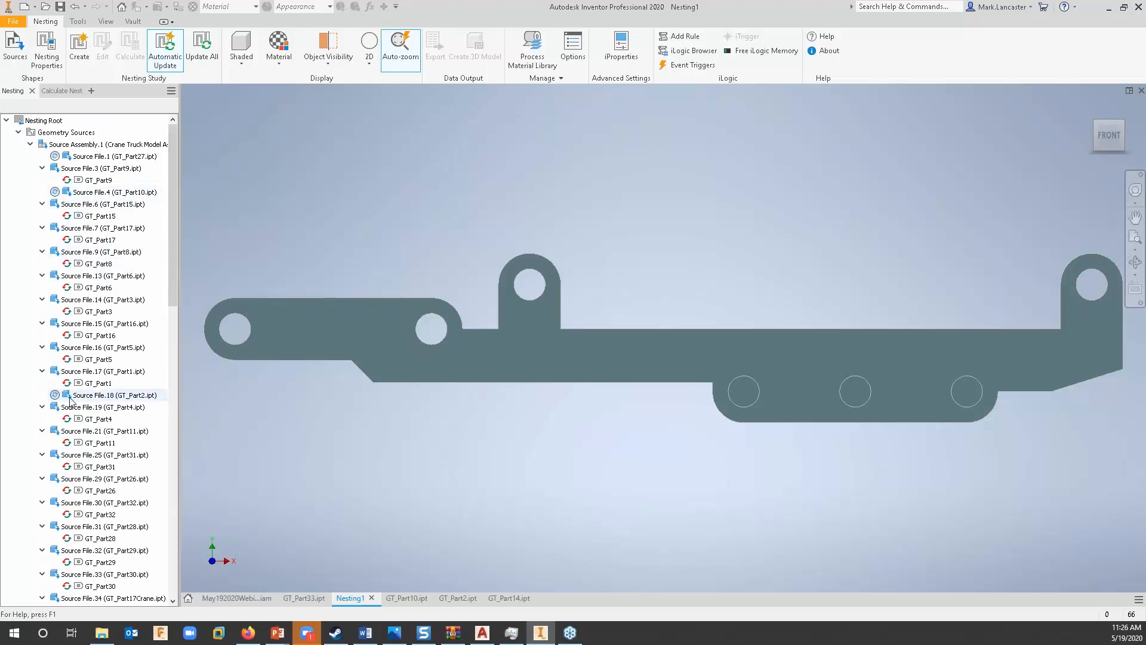
pyautogui.rightClick(82, 160)
pyautogui.click(117, 197)
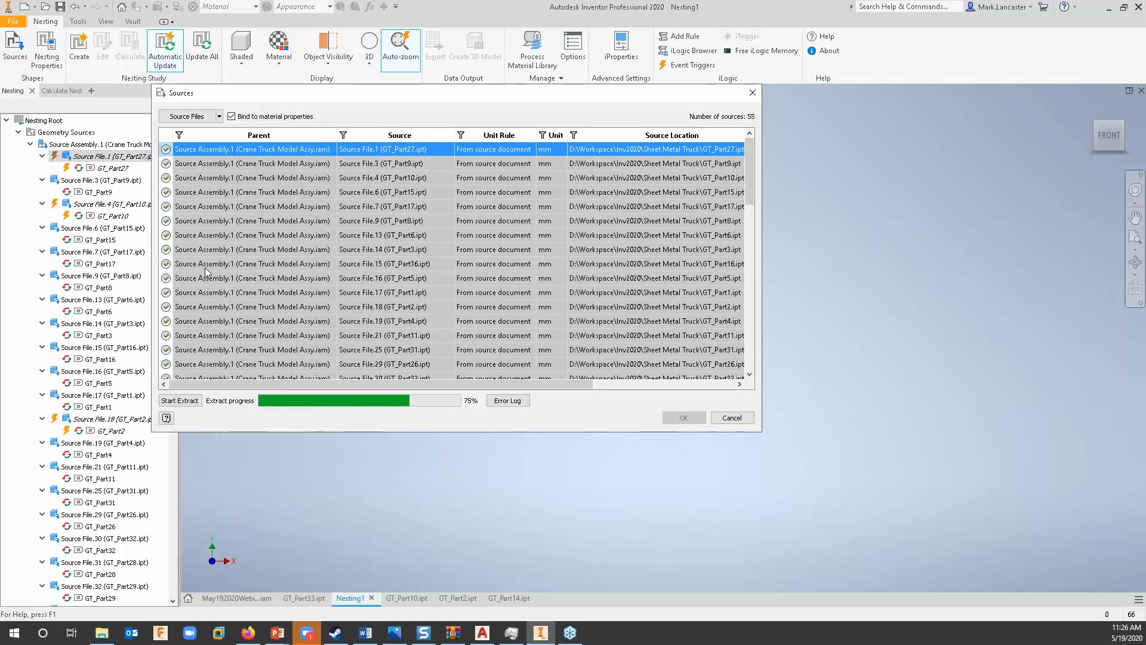
pyautogui.moveTo(750, 190); pyautogui.dragTo(766, 366)
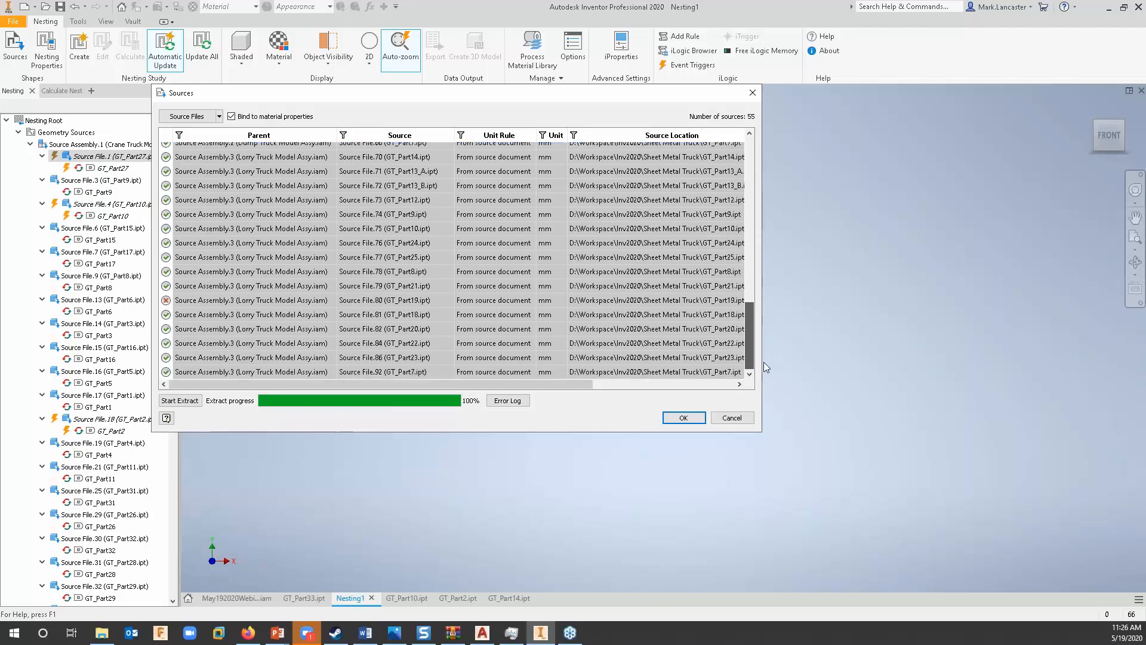
# Open the failed source GT_Part19.ipt, re-extract it in Nesting1, check the error log and accept the sources.
pyautogui.click(169, 305)
pyautogui.doubleClick(169, 306)
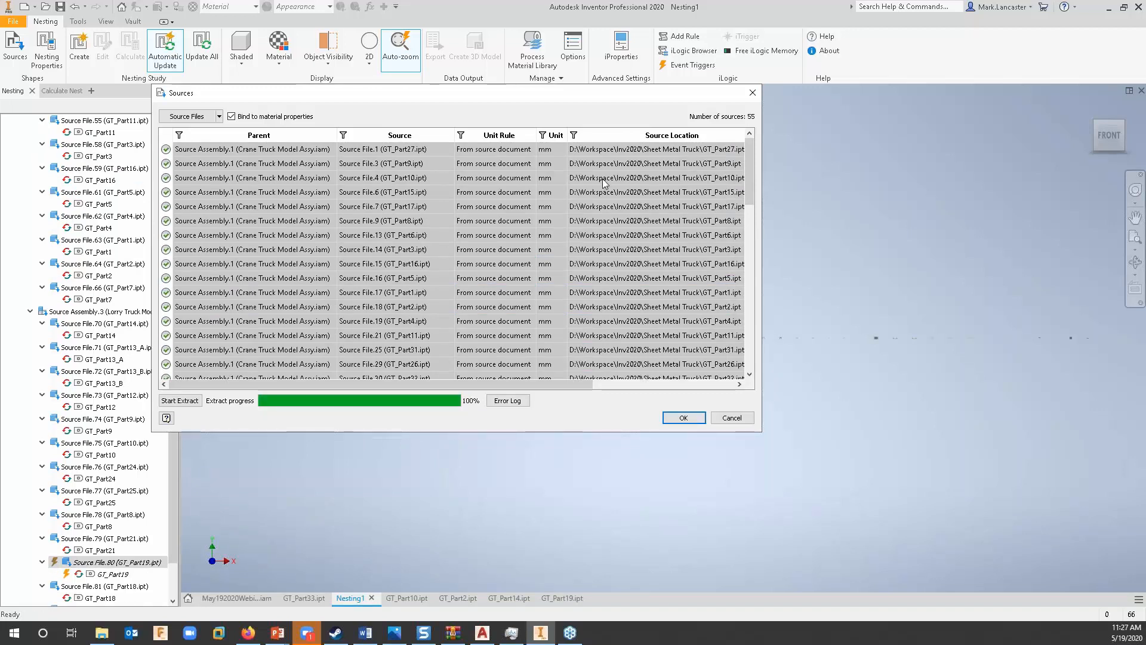
pyautogui.moveTo(746, 190); pyautogui.dragTo(755, 340)
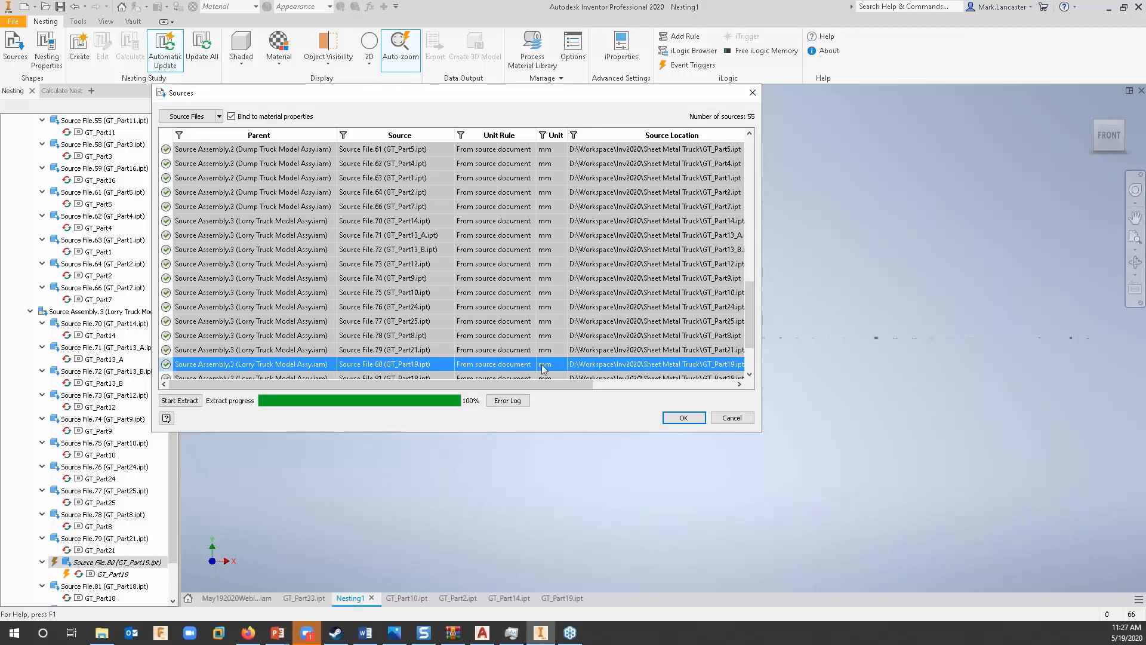
pyautogui.click(508, 401)
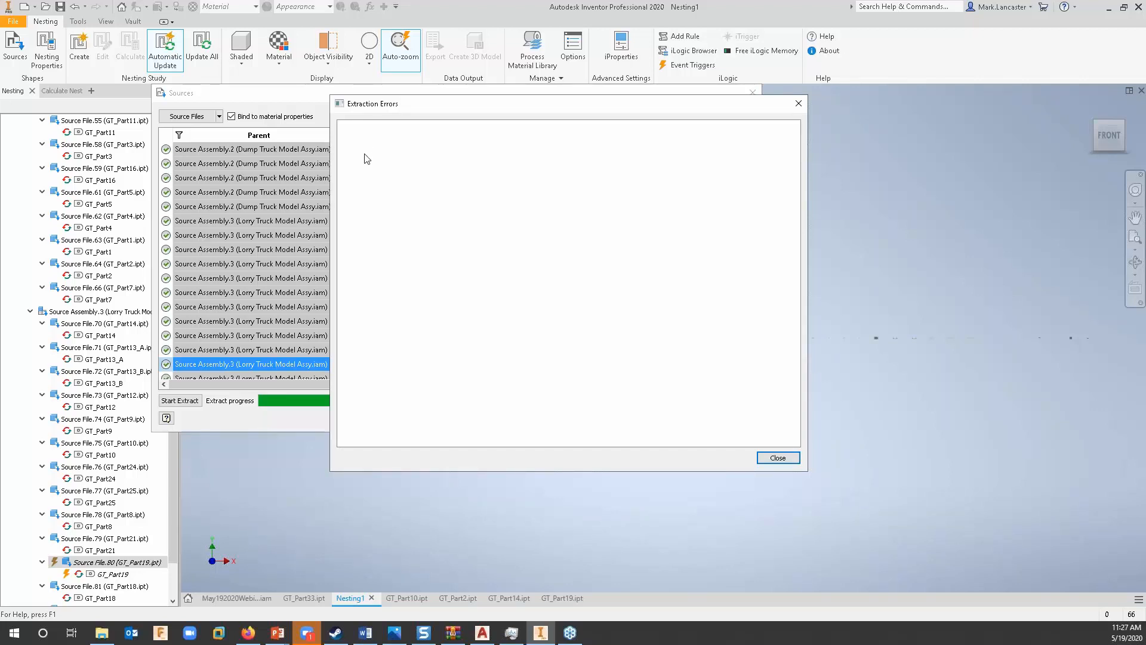
pyautogui.click(799, 104)
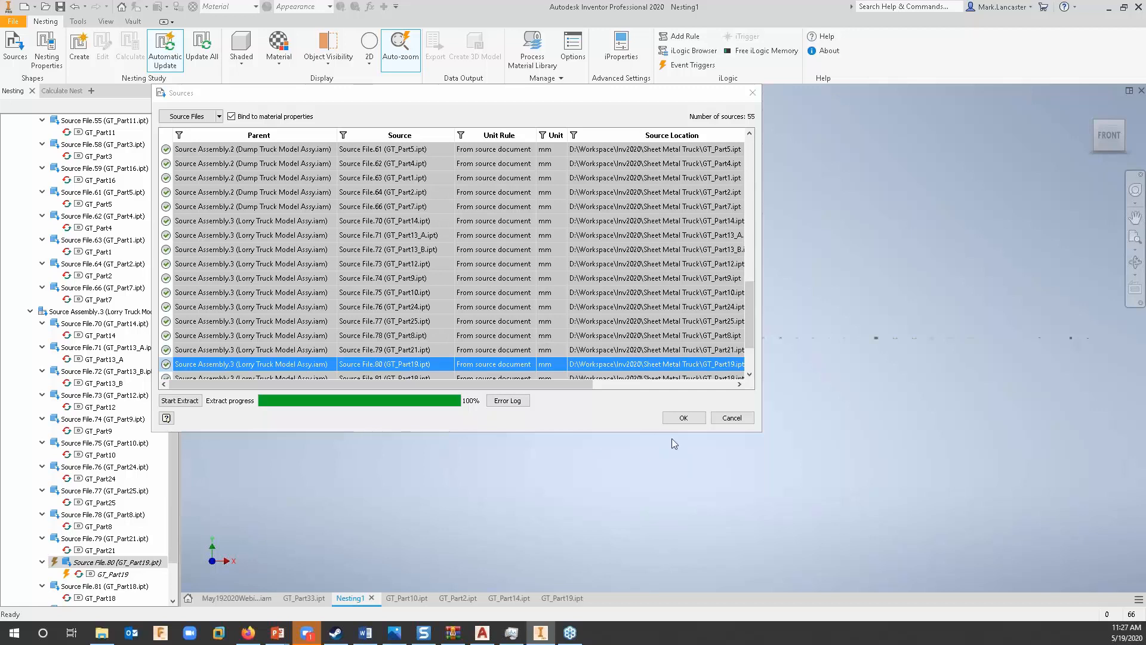
pyautogui.click(684, 418)
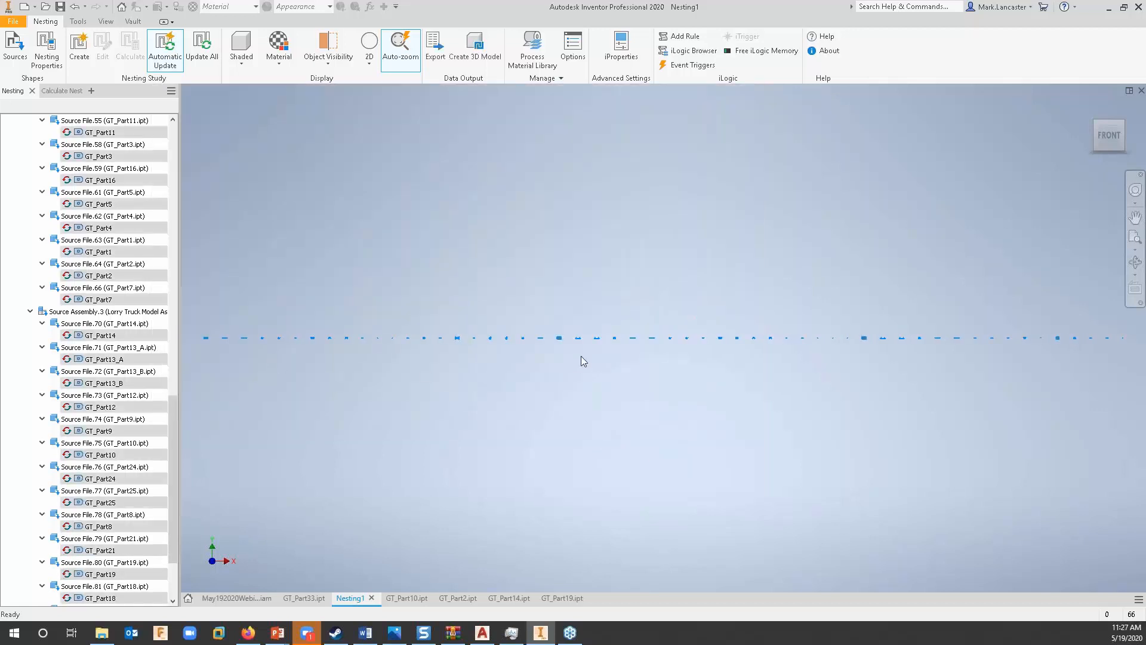
# Inspect the row of extracted flat pattern shapes in Nesting1.
pyautogui.scroll(-6, 564, 352)
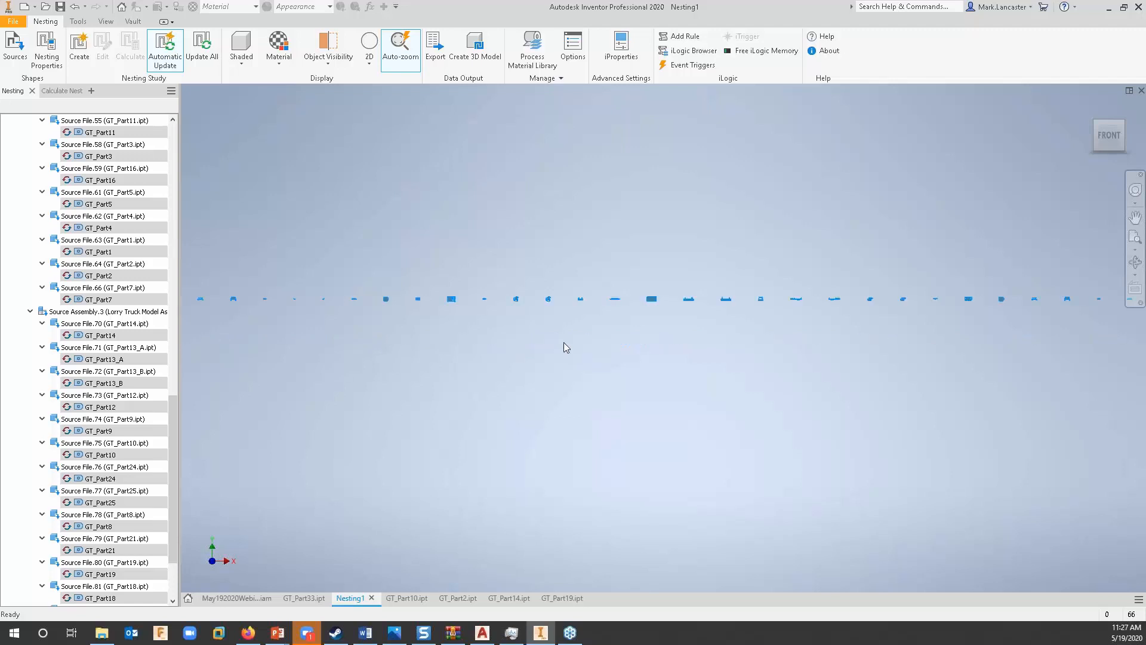
pyautogui.scroll(-5, 504, 284)
pyautogui.scroll(7, 503, 289)
pyautogui.moveTo(540, 316); pyautogui.dragTo(824, 320, button='middle')
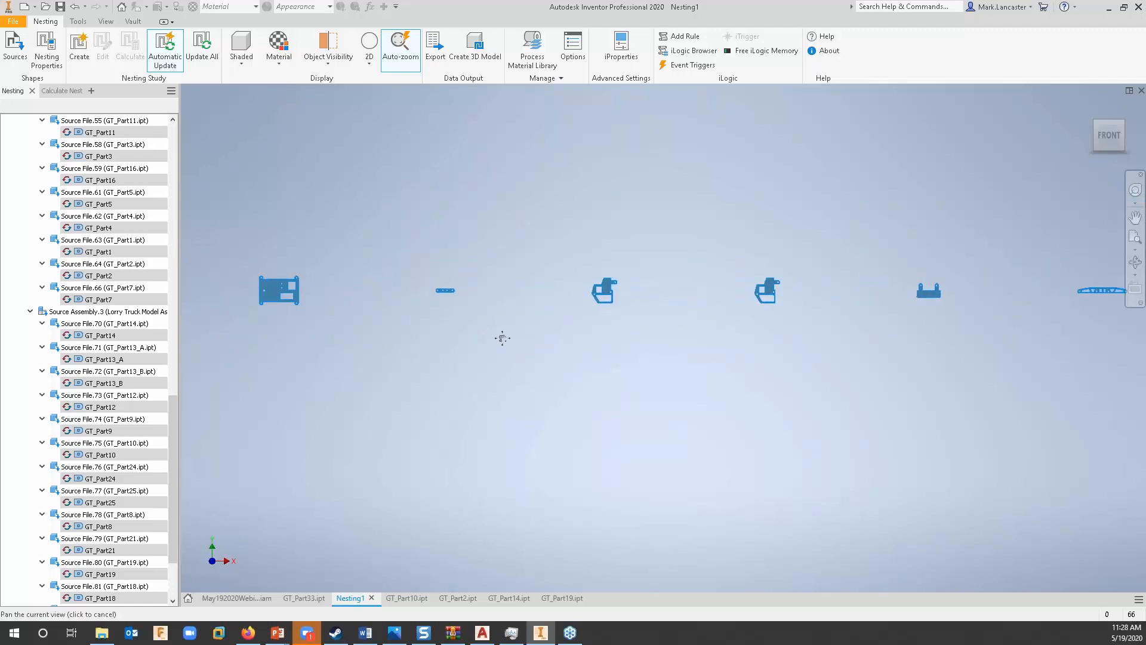
pyautogui.moveTo(502, 337); pyautogui.dragTo(602, 359, button='middle')
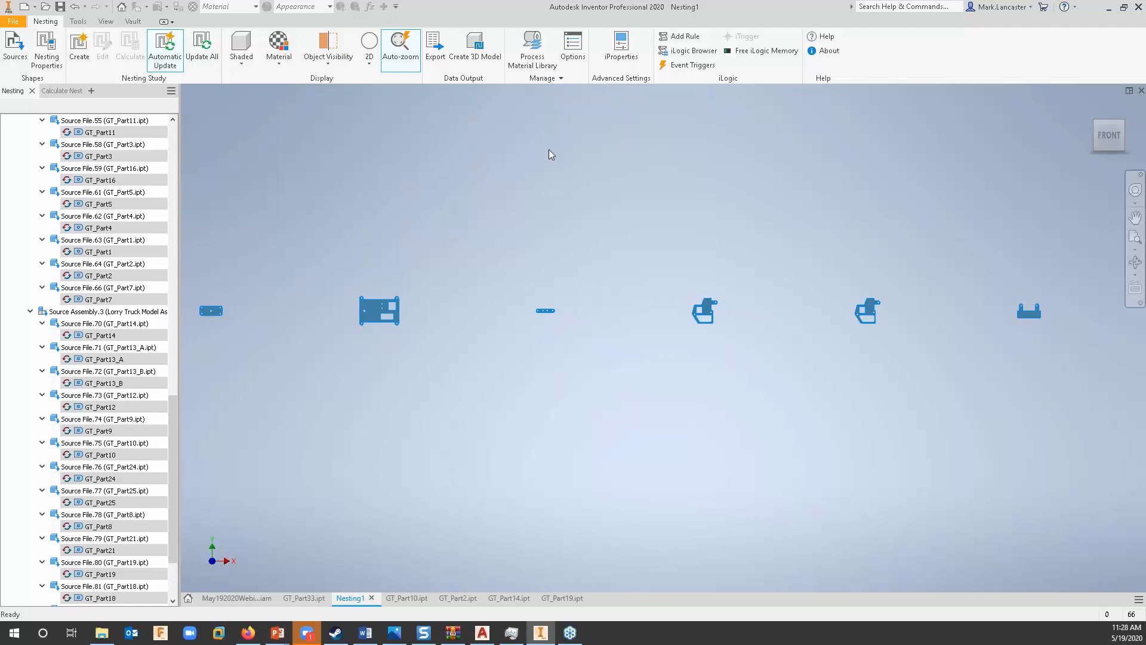
# Open the Process Material Library and review the general properties of Material ID.1, Material ID.2 and Packaging.2.
pyautogui.click(533, 43)
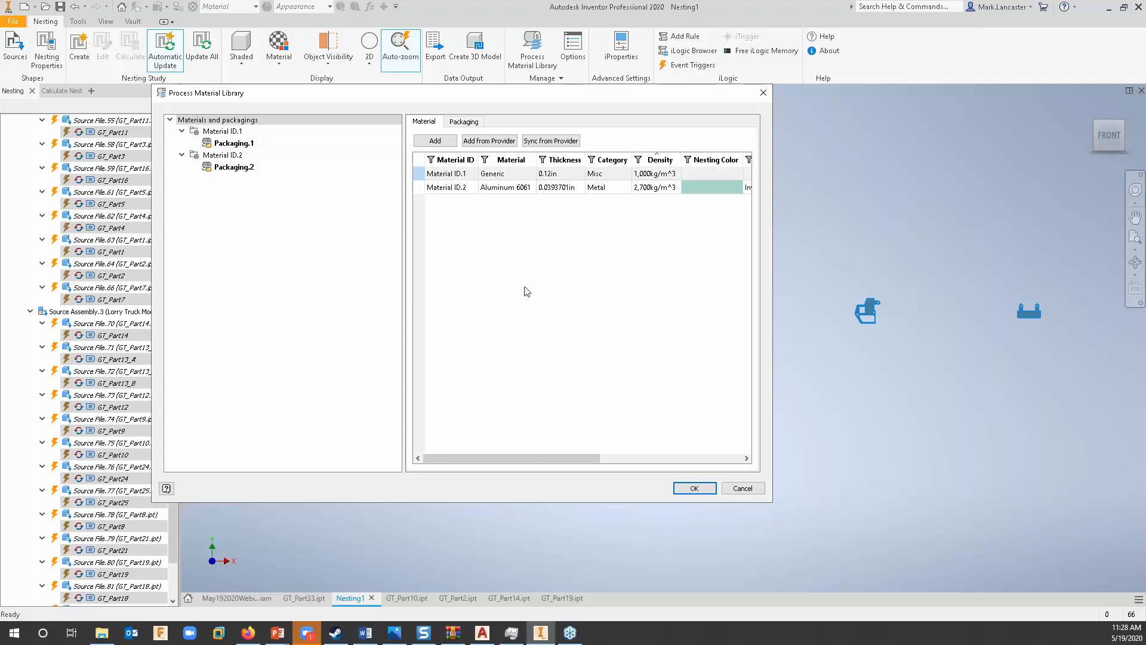
pyautogui.click(229, 131)
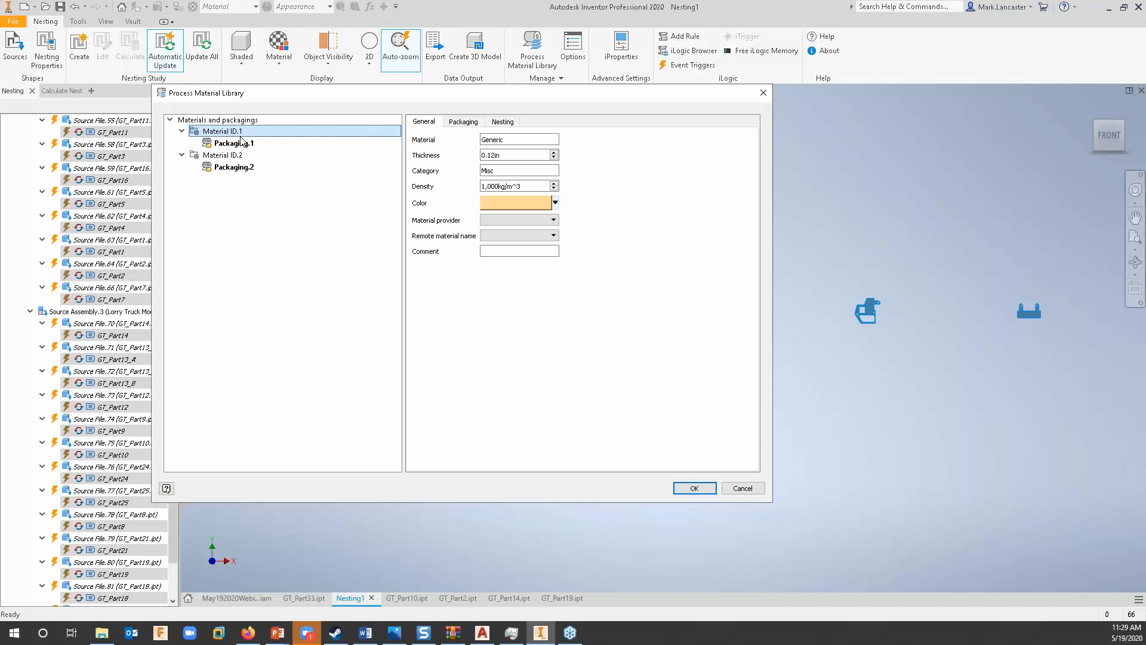
pyautogui.click(230, 156)
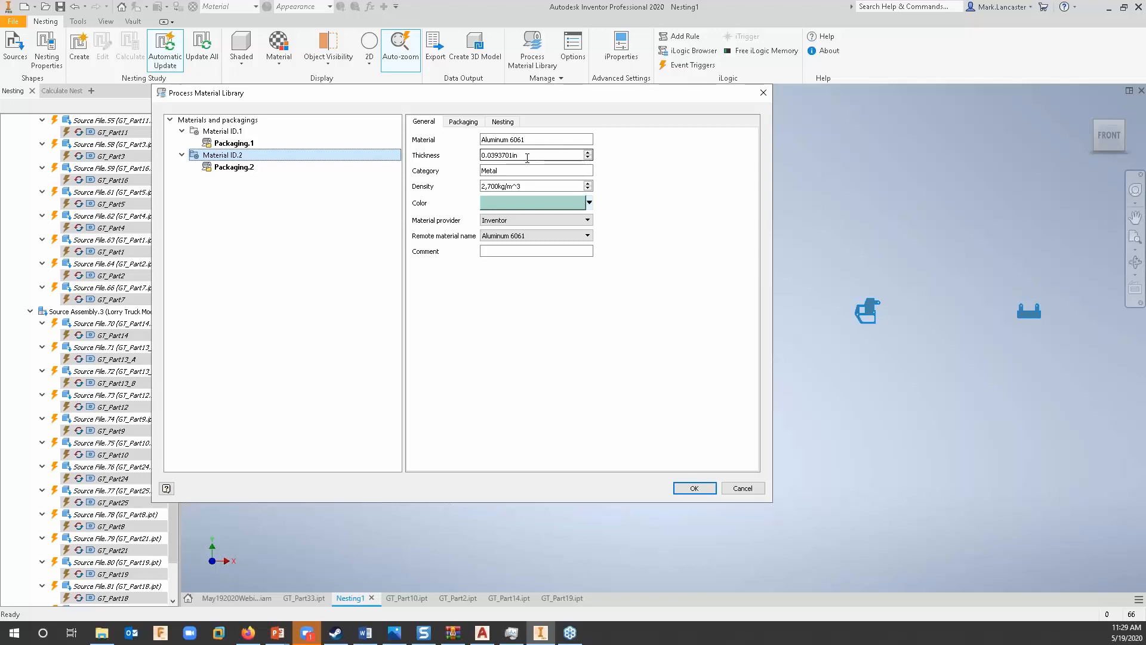
pyautogui.click(229, 168)
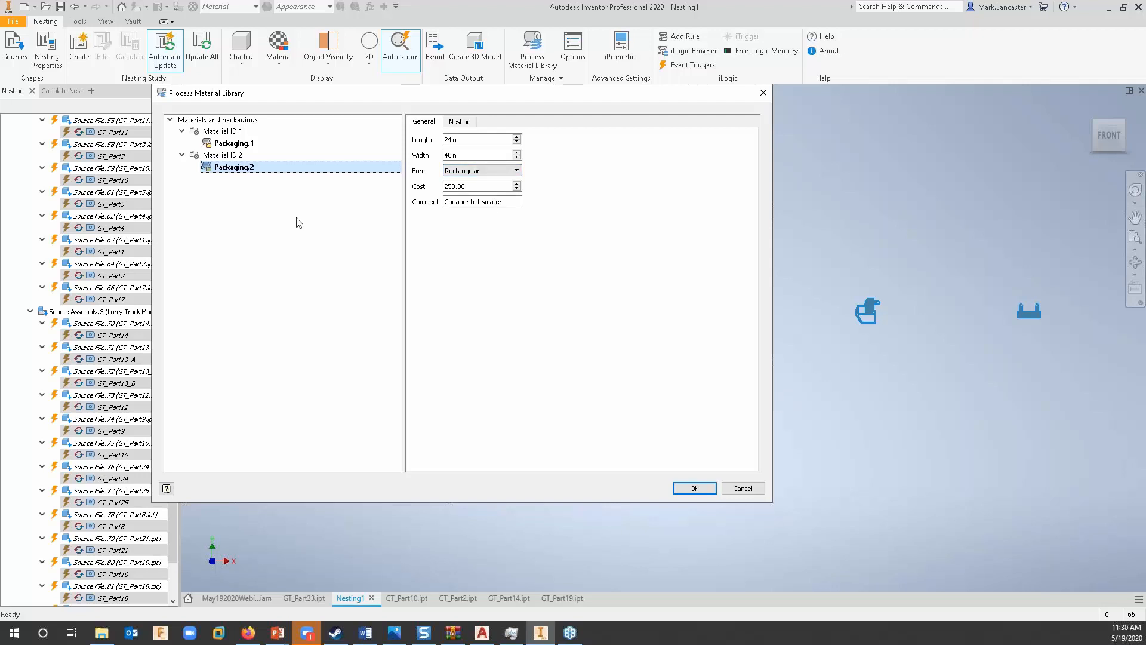
pyautogui.click(217, 156)
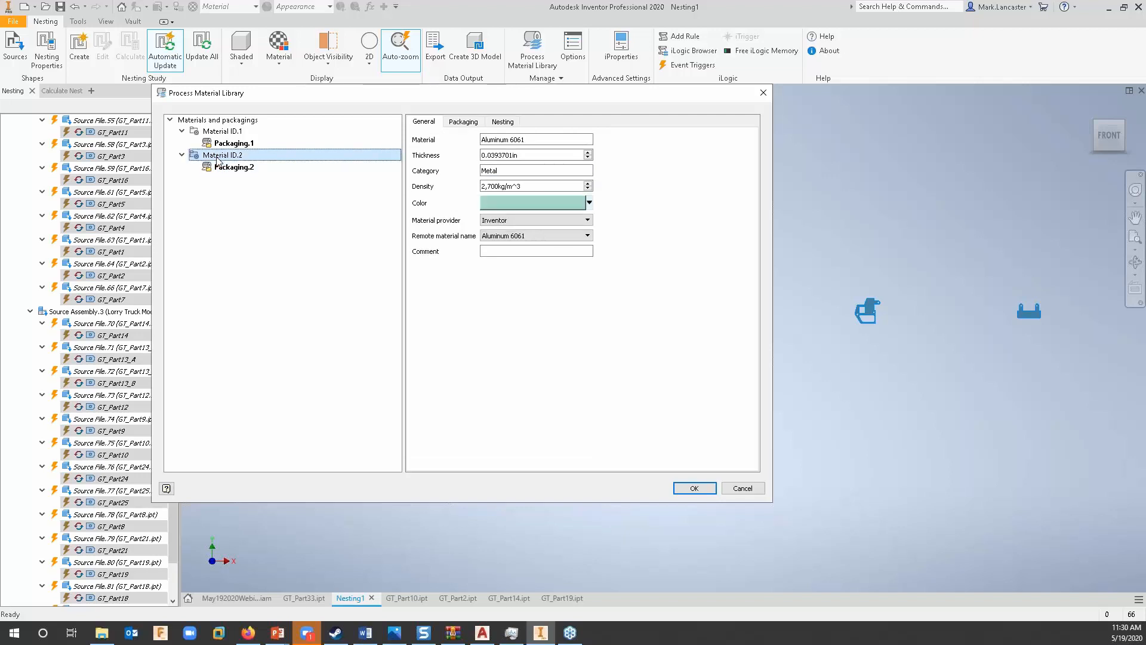
# Review the nesting settings of Material ID.2 and the trim settings of Packaging.1 and Packaging.2.
pyautogui.click(504, 123)
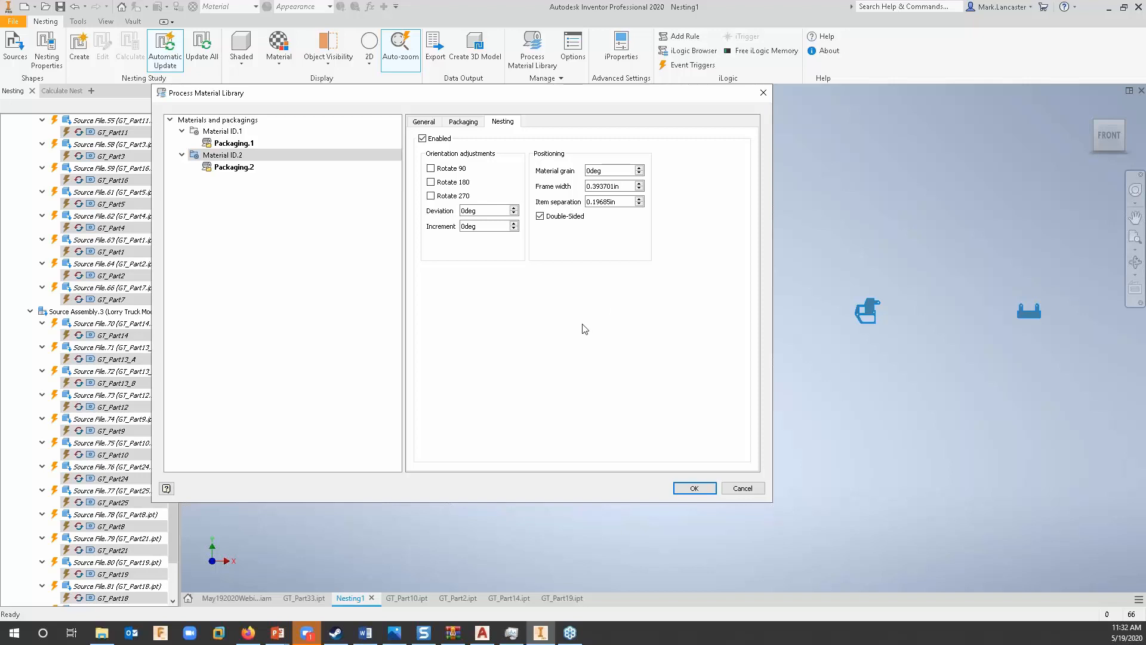
pyautogui.click(244, 143)
pyautogui.click(467, 121)
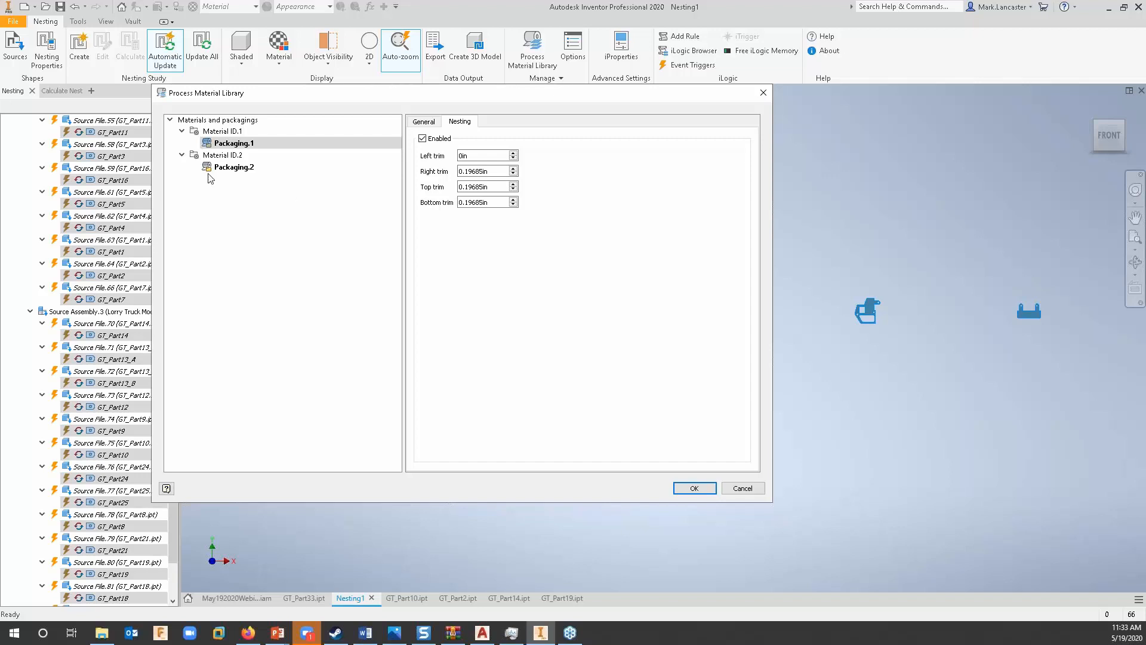
pyautogui.click(238, 155)
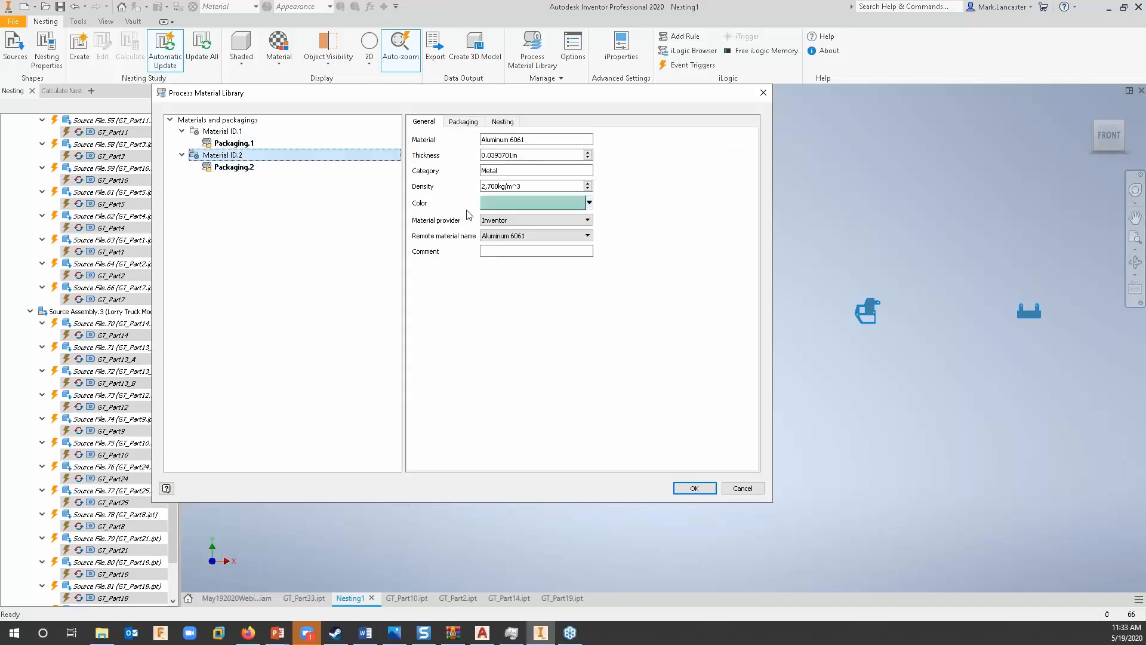
pyautogui.click(503, 121)
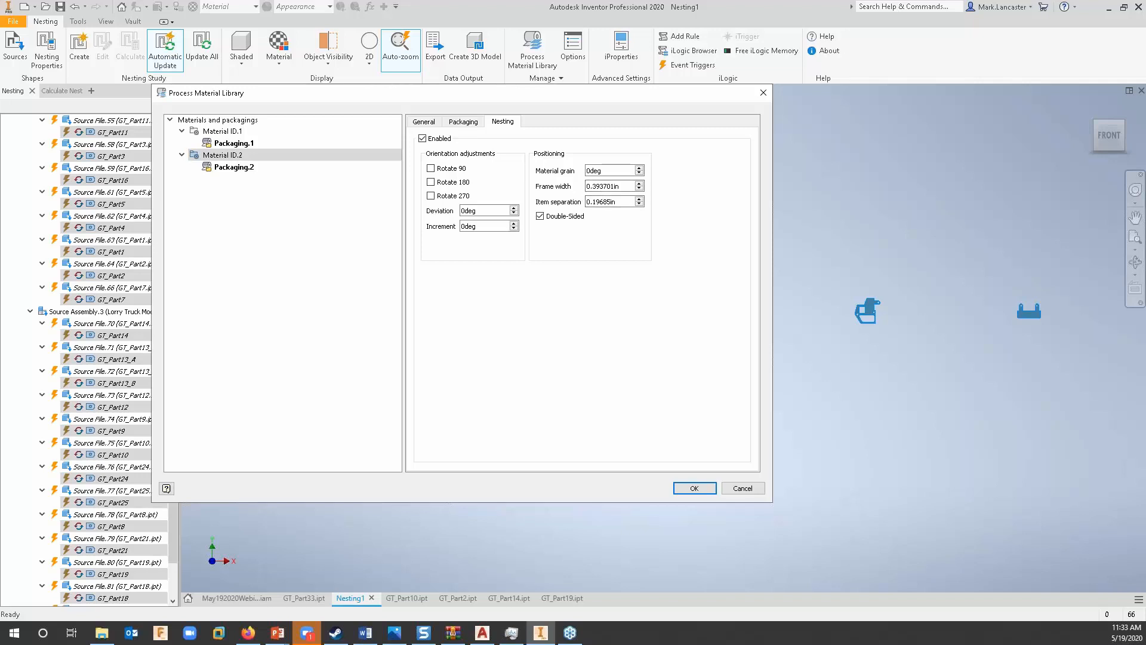
pyautogui.click(249, 172)
pyautogui.click(459, 122)
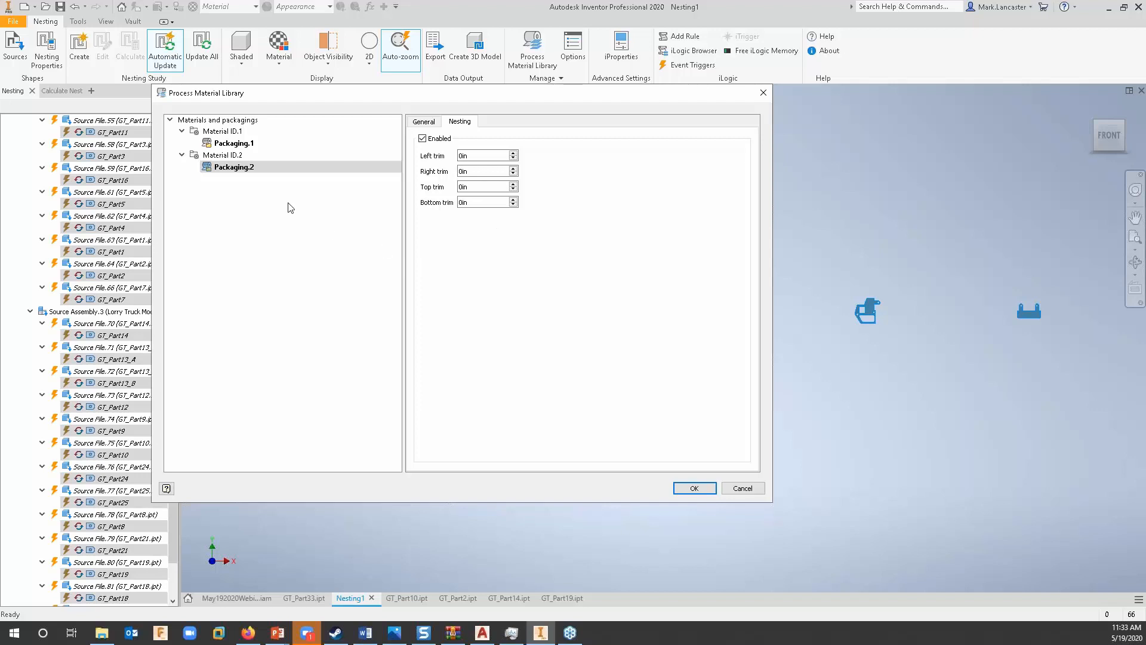
# In the overall packaging list, set Packaging.2's width to 24 in and cost to 500, and clear its comment.
pyautogui.click(217, 120)
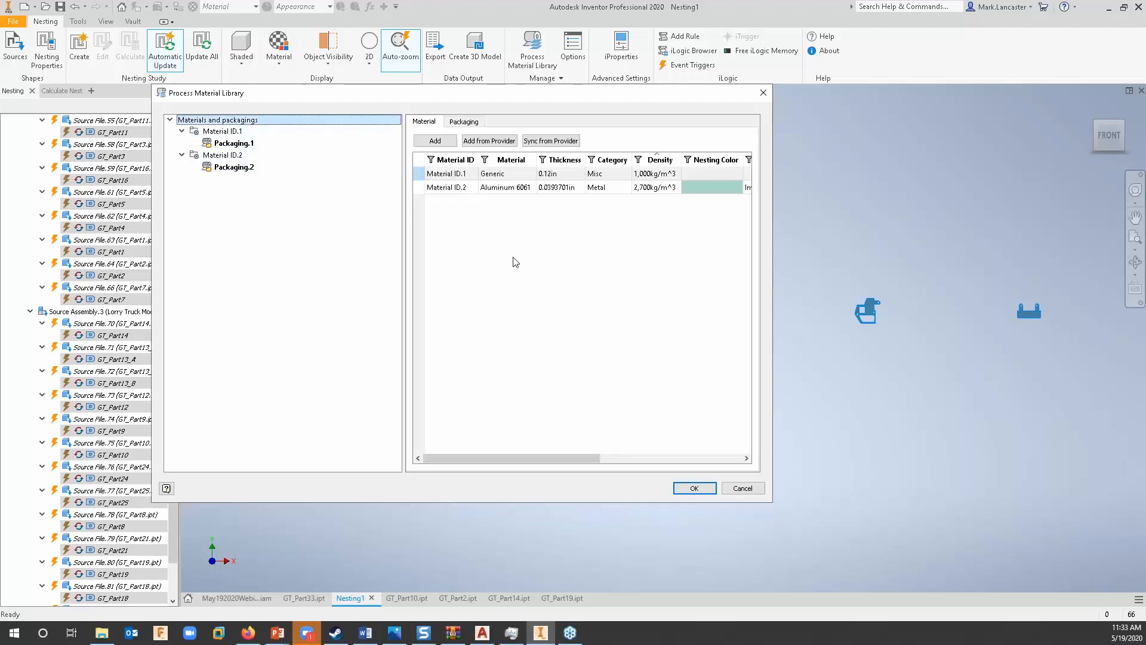
pyautogui.click(467, 122)
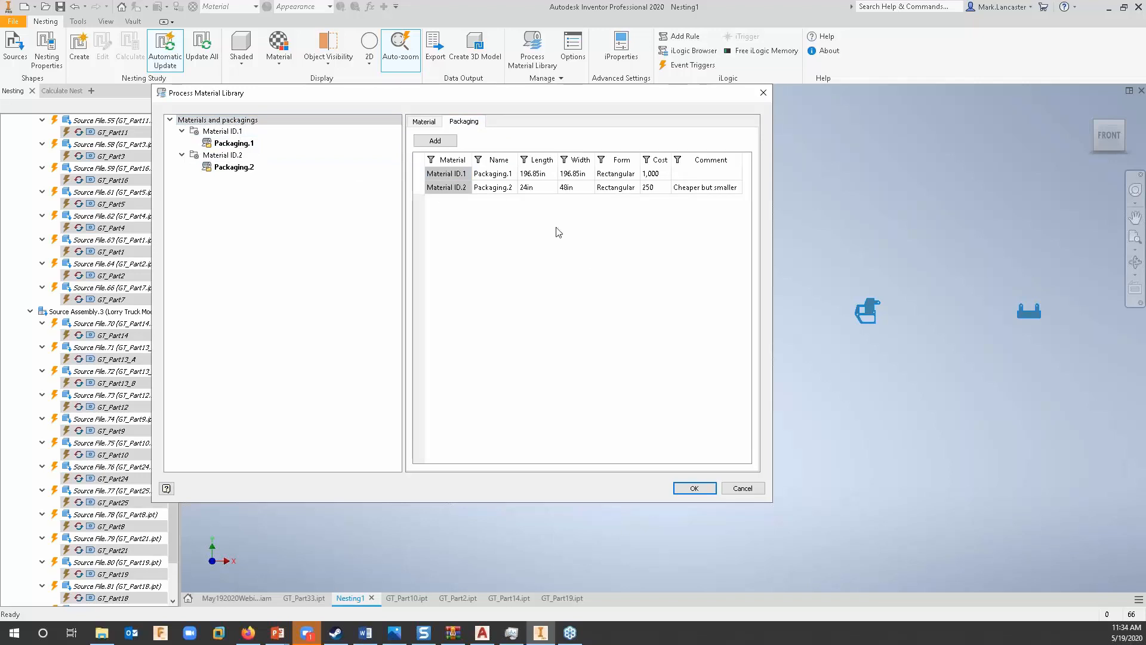
pyautogui.doubleClick(541, 189)
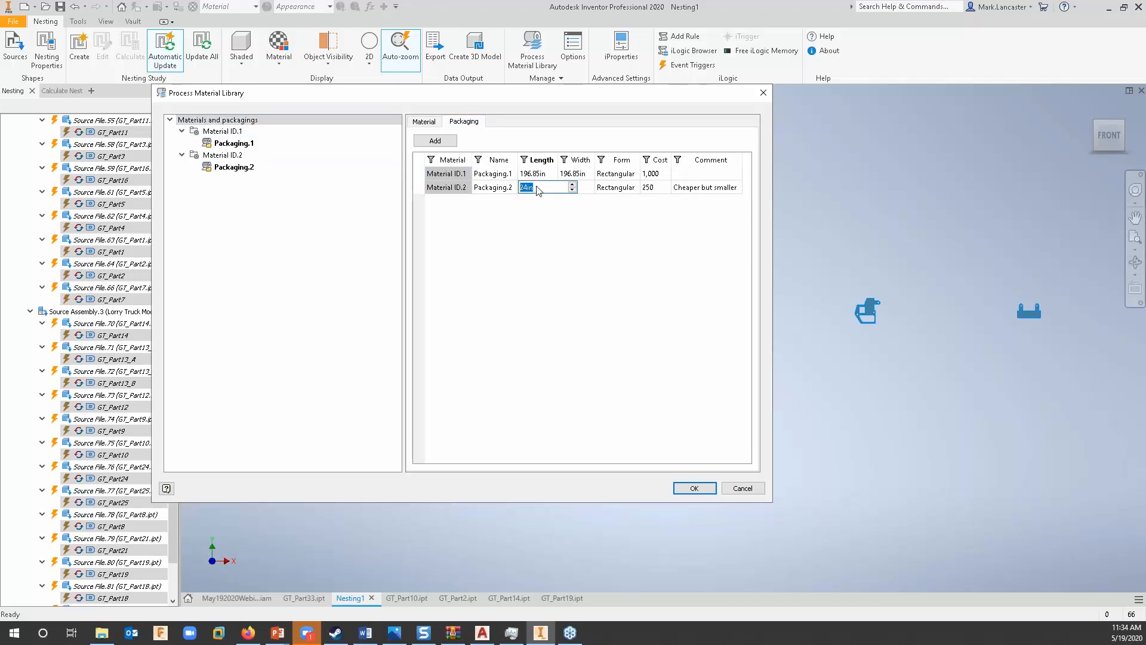
pyautogui.doubleClick(578, 189)
pyautogui.write('24in')
pyautogui.doubleClick(653, 189)
pyautogui.write('500')
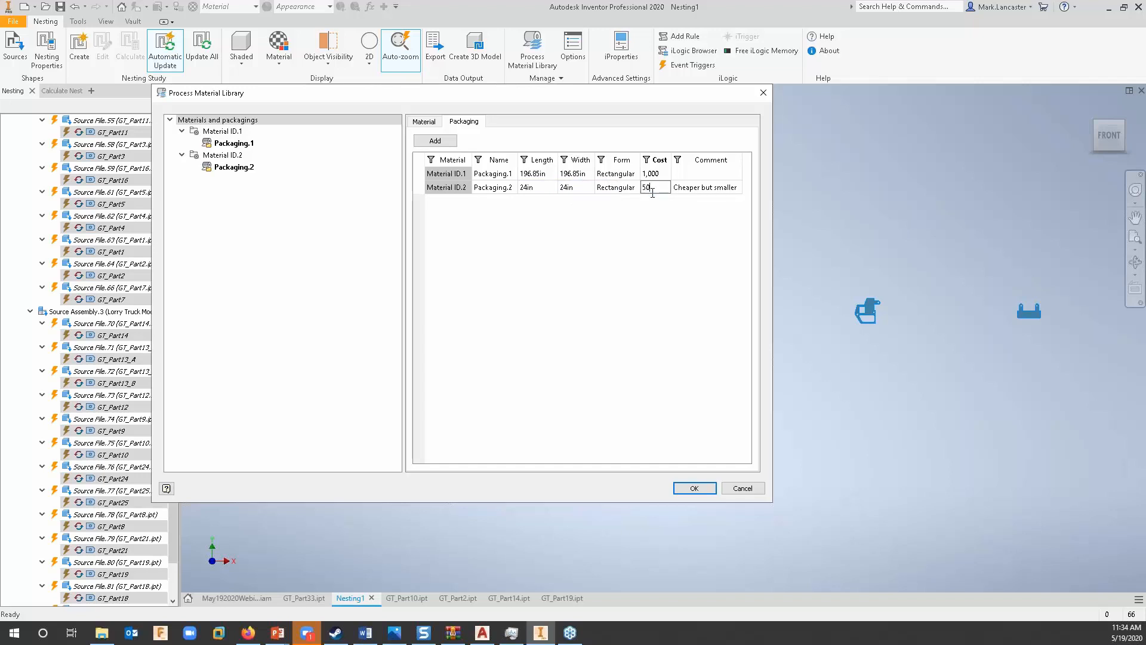
pyautogui.doubleClick(679, 189)
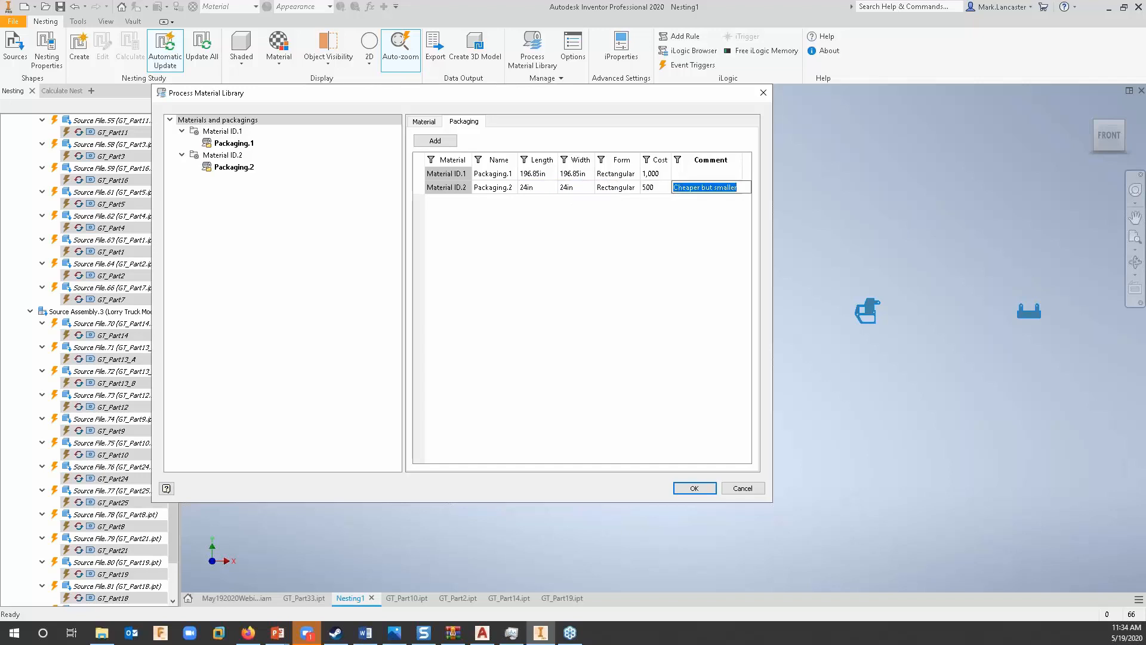
pyautogui.press('BackSpace')
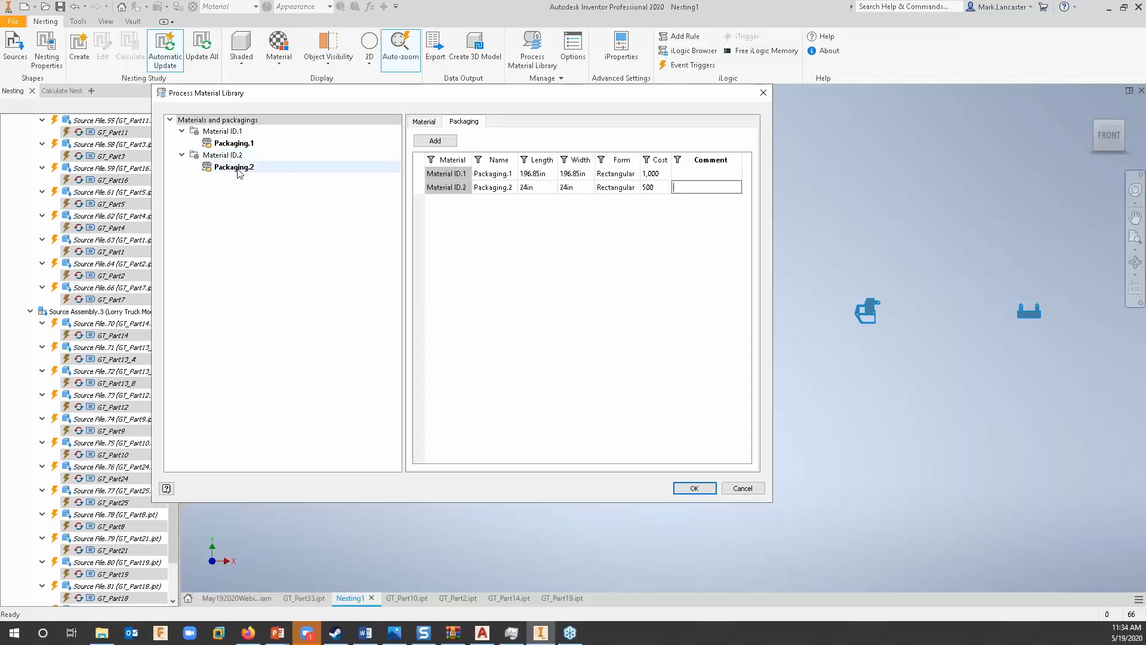
# Add a 12 × 12 in packaging for Material ID.2 costing 125, commented "Cheaper but not as good", and accept the library.
pyautogui.click(455, 190)
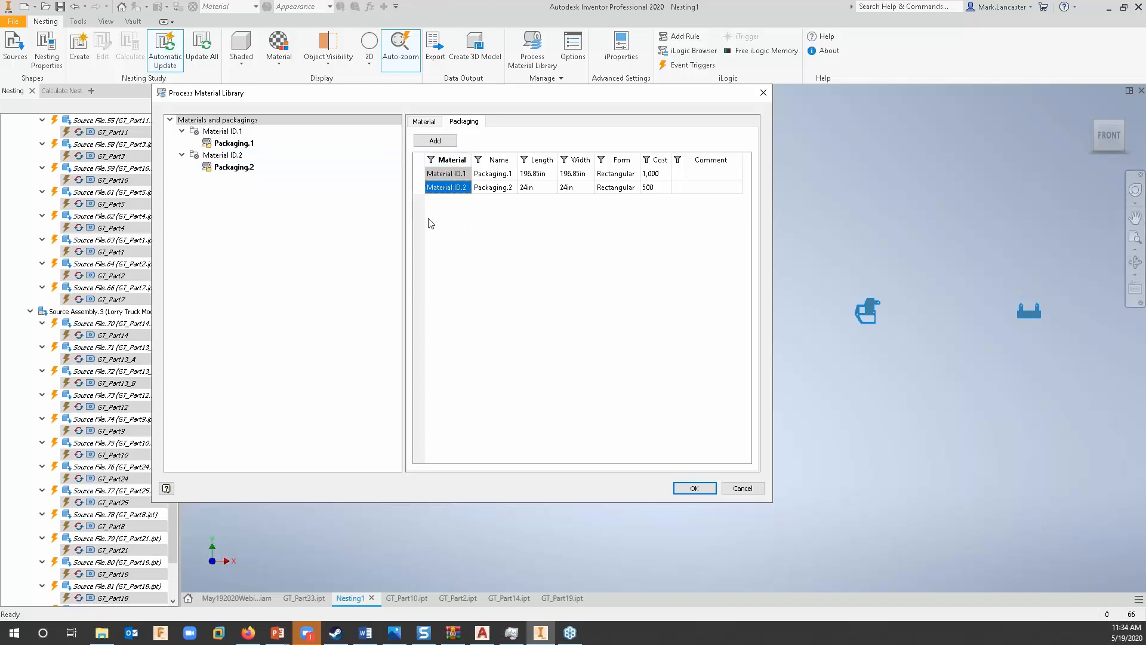
pyautogui.click(440, 142)
pyautogui.click(540, 203)
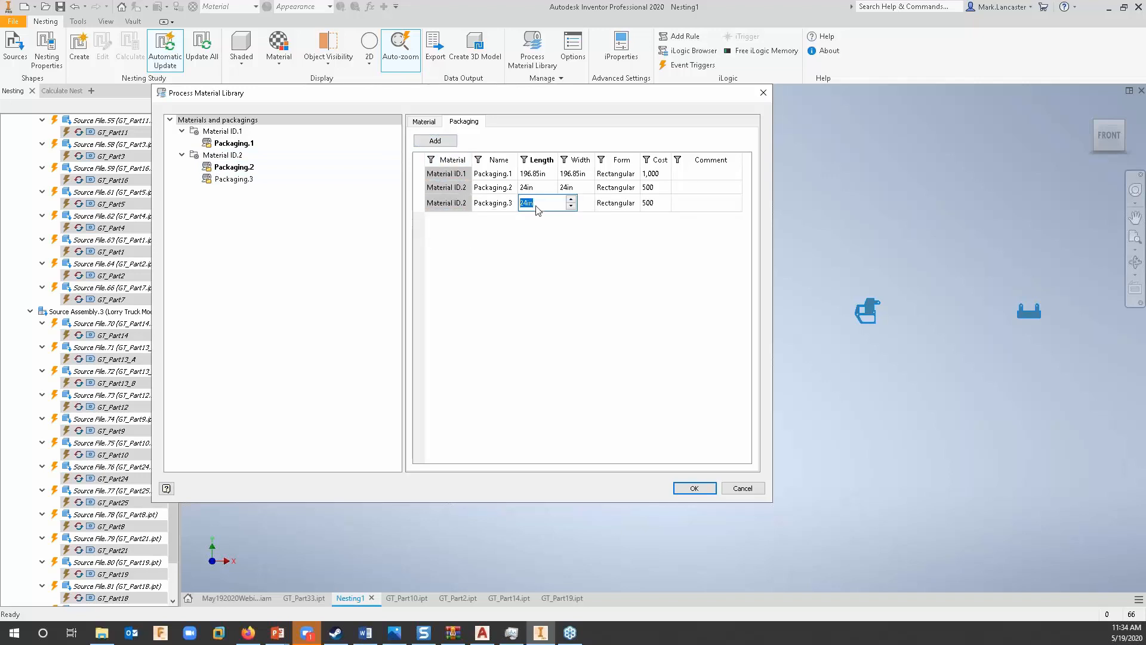
pyautogui.write('12in')
pyautogui.click(583, 206)
pyautogui.write('12in')
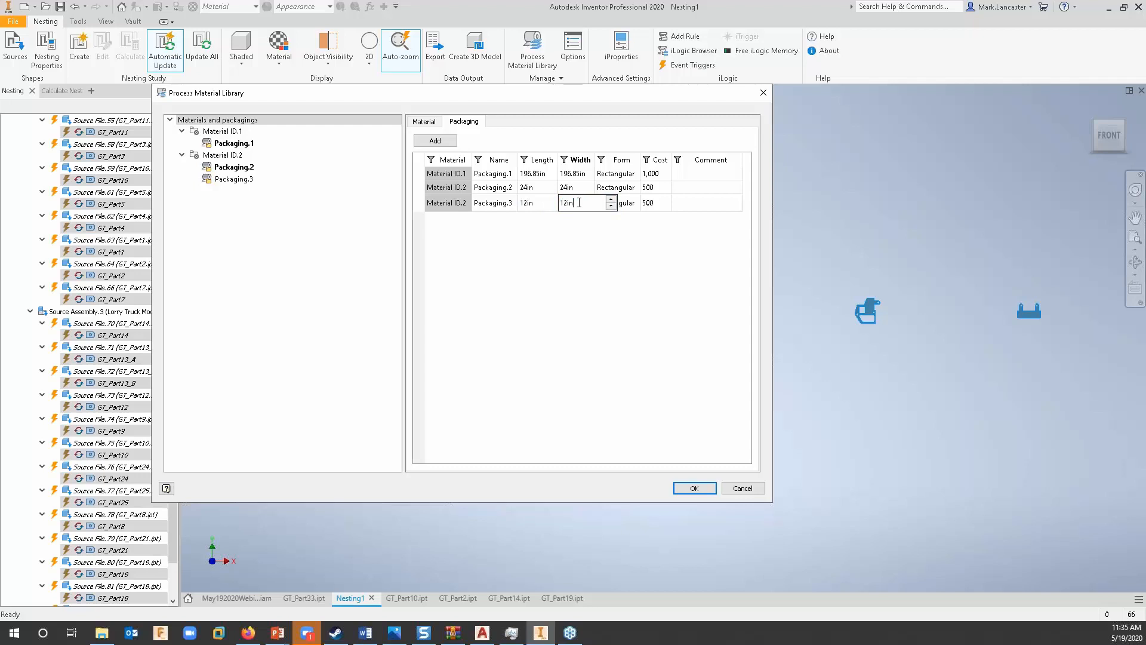
pyautogui.click(660, 202)
pyautogui.write('125')
pyautogui.click(692, 203)
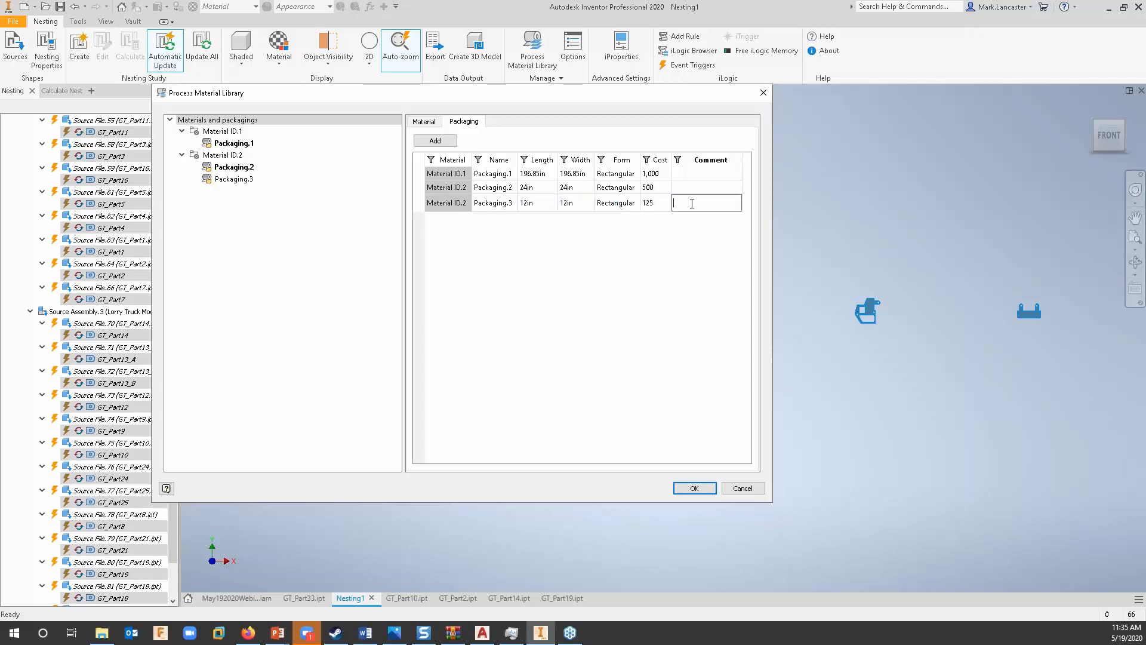
pyautogui.write('Cheaper but not as good')
pyautogui.click(692, 489)
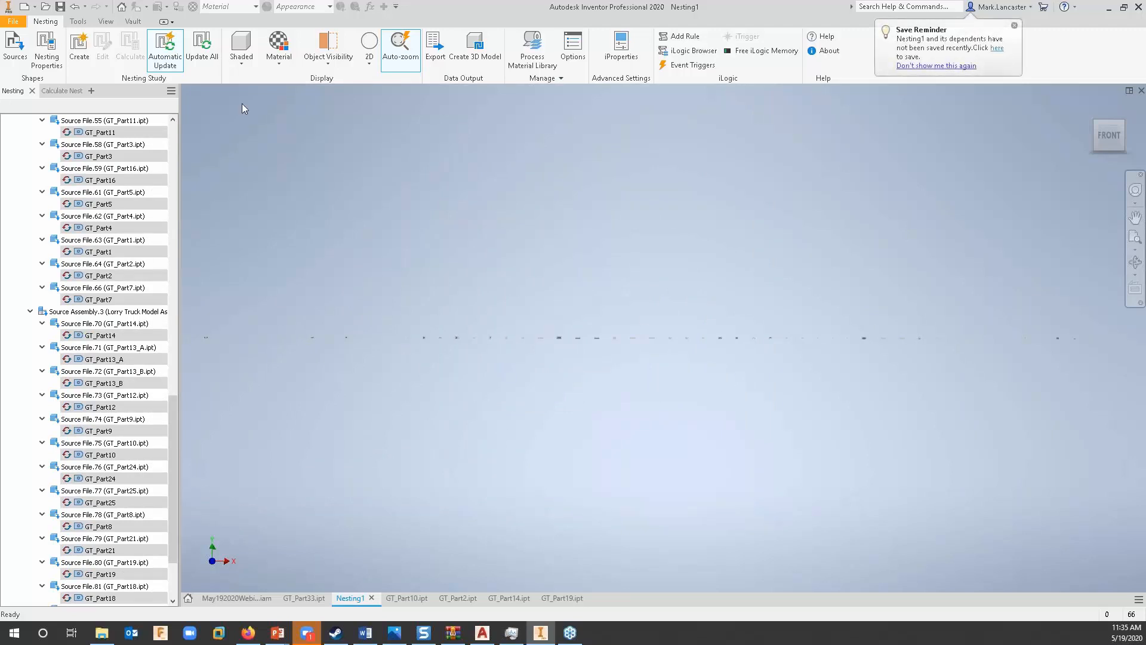
# Open the source nesting properties and set the orientation of GT_Part17Crane to 0 degrees.
pyautogui.click(48, 60)
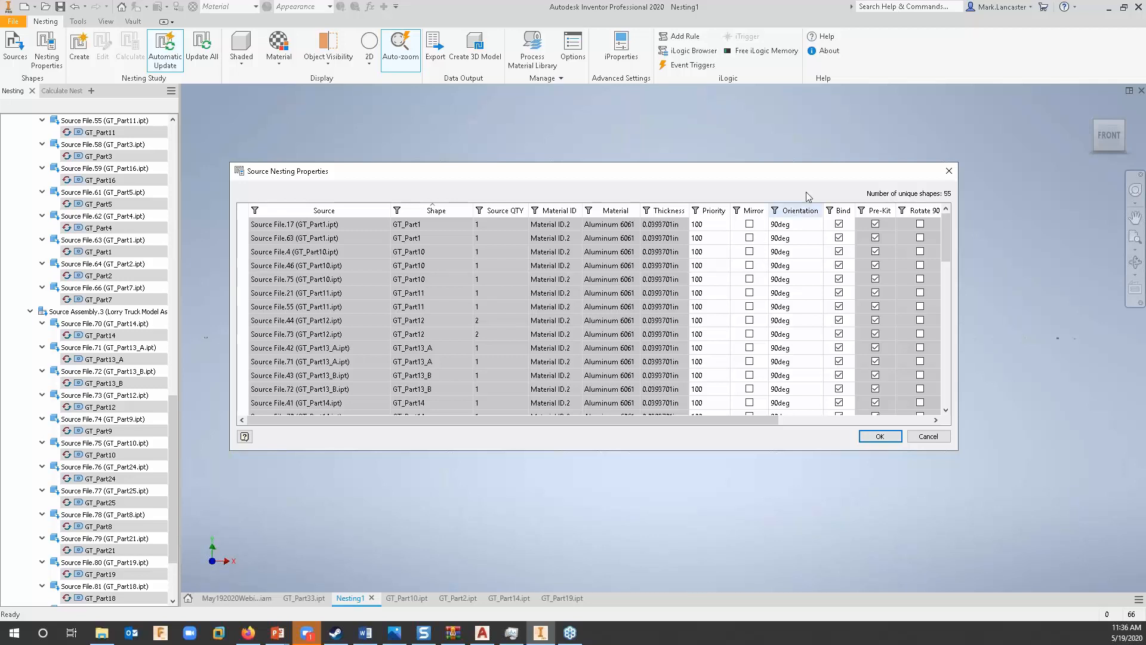
pyautogui.moveTo(809, 175); pyautogui.dragTo(668, 186)
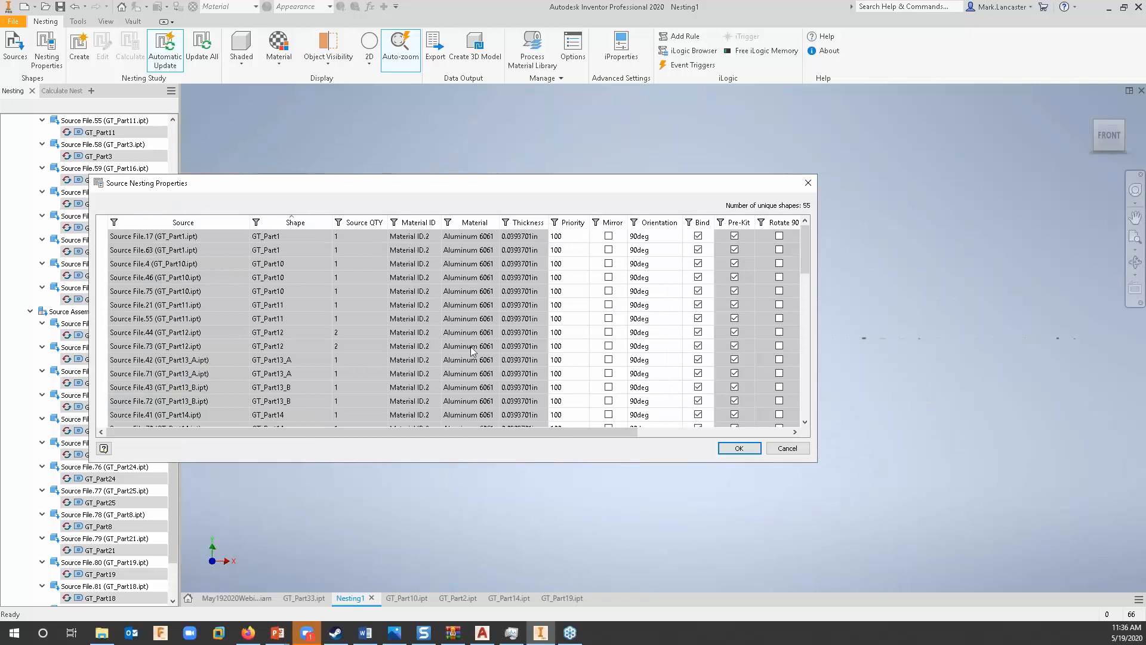
pyautogui.scroll(-1, 299, 359)
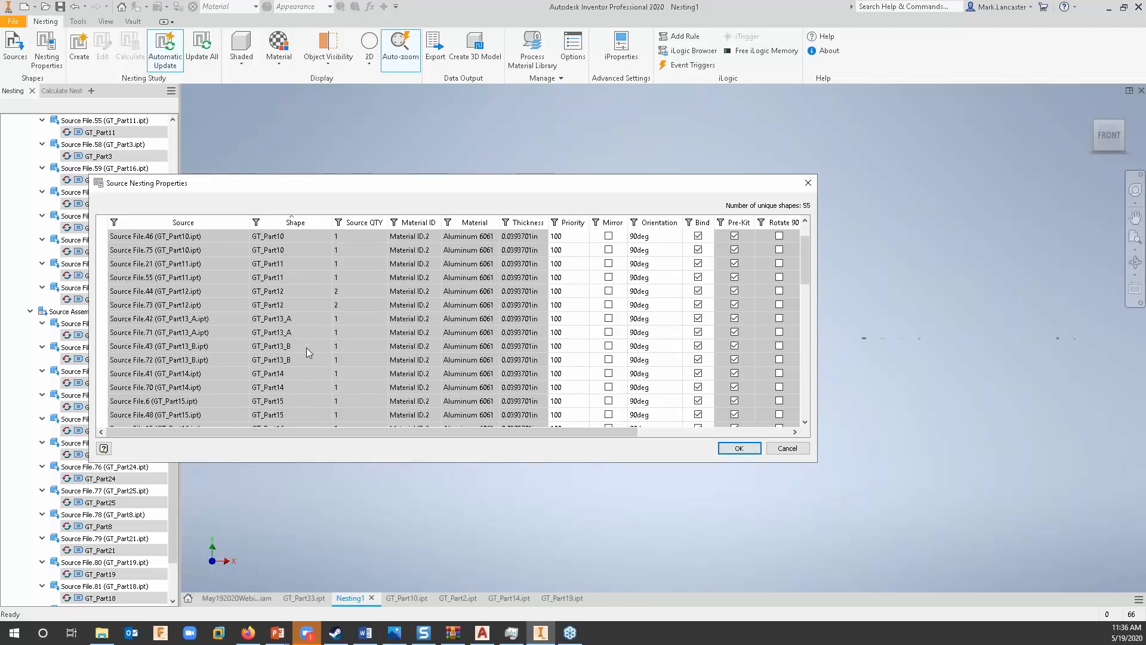
pyautogui.scroll(-3, 306, 347)
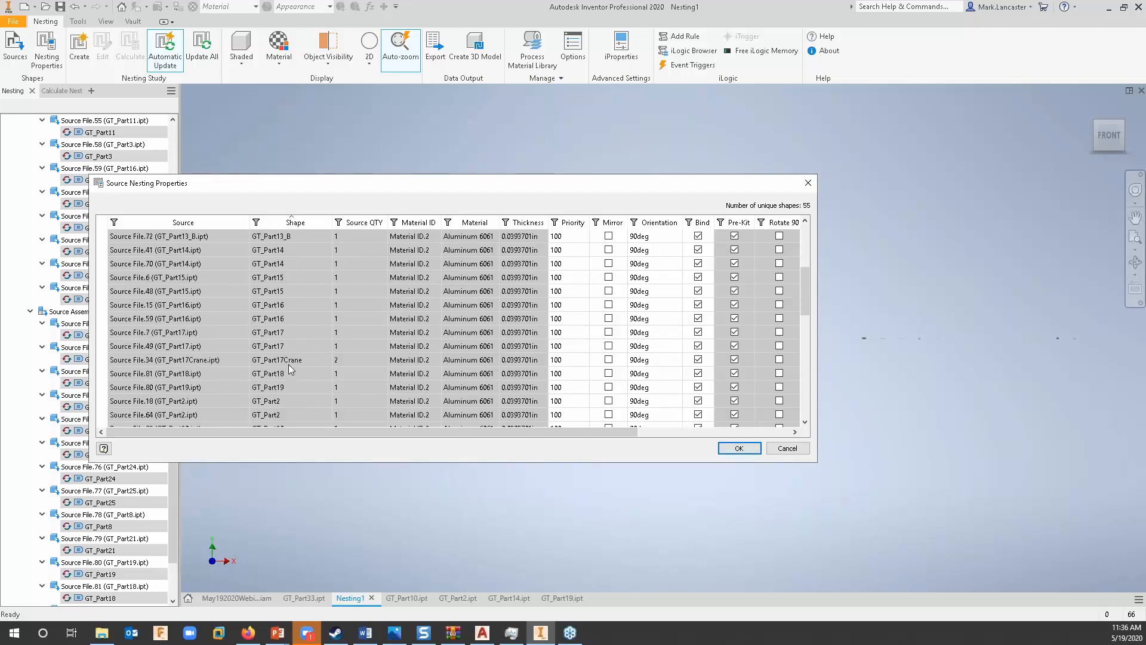
pyautogui.click(288, 363)
pyautogui.click(654, 360)
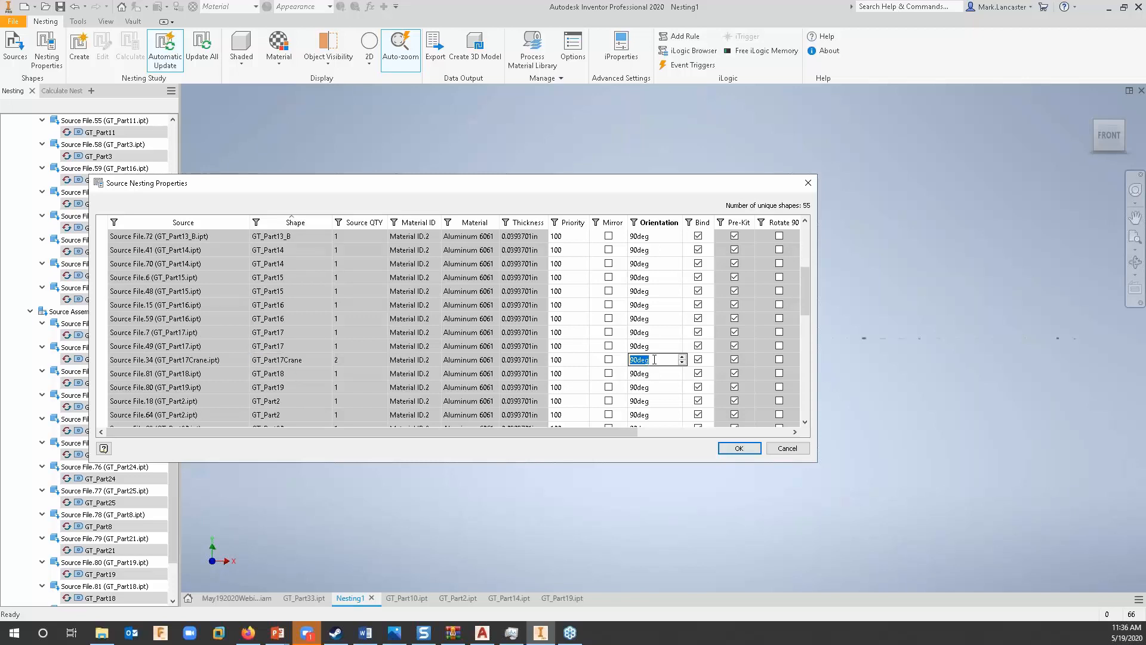
pyautogui.write('0')
pyautogui.press('Up')
# Set the orientation of GT_Part23 to 0 degrees.
pyautogui.scroll(-2, 304, 378)
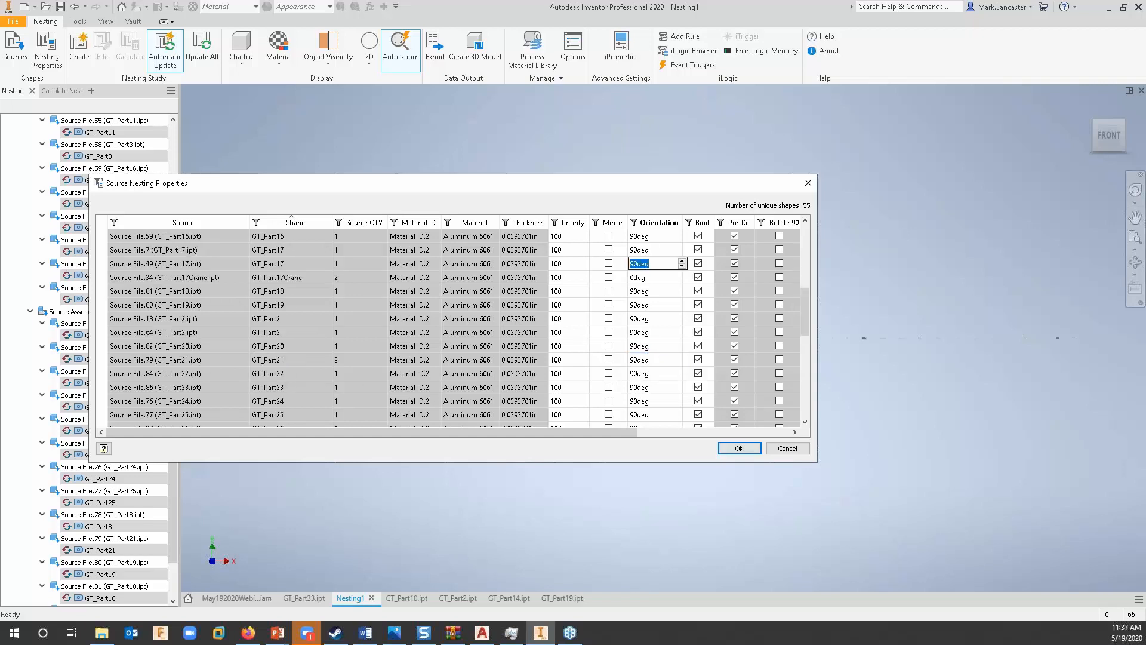
pyautogui.click(289, 386)
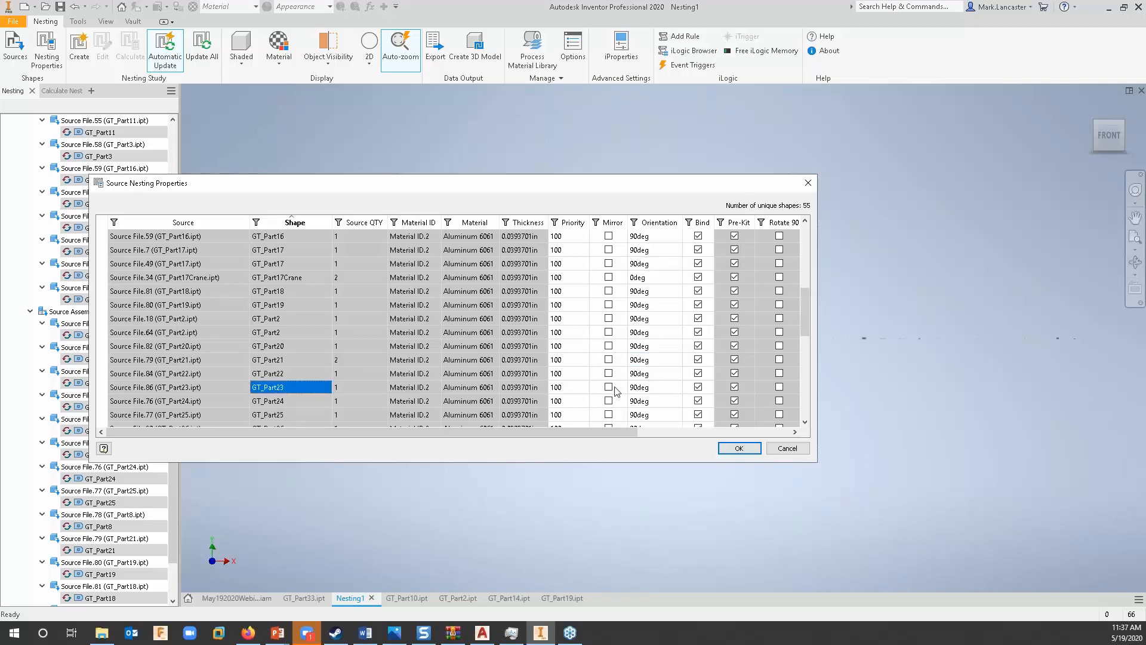
pyautogui.click(656, 387)
pyautogui.write('0')
pyautogui.press('Up')
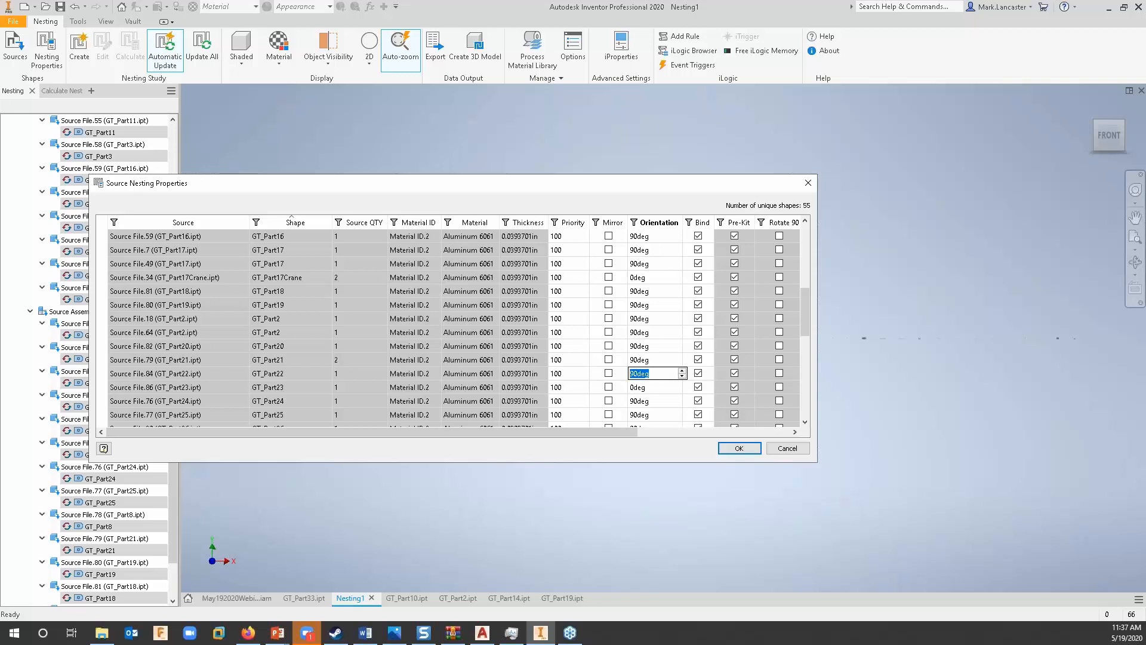
# Review the rotation and size columns, switch GT_Part22's Bind option off and back on, and accept the source nesting properties.
pyautogui.moveTo(622, 433); pyautogui.dragTo(698, 428)
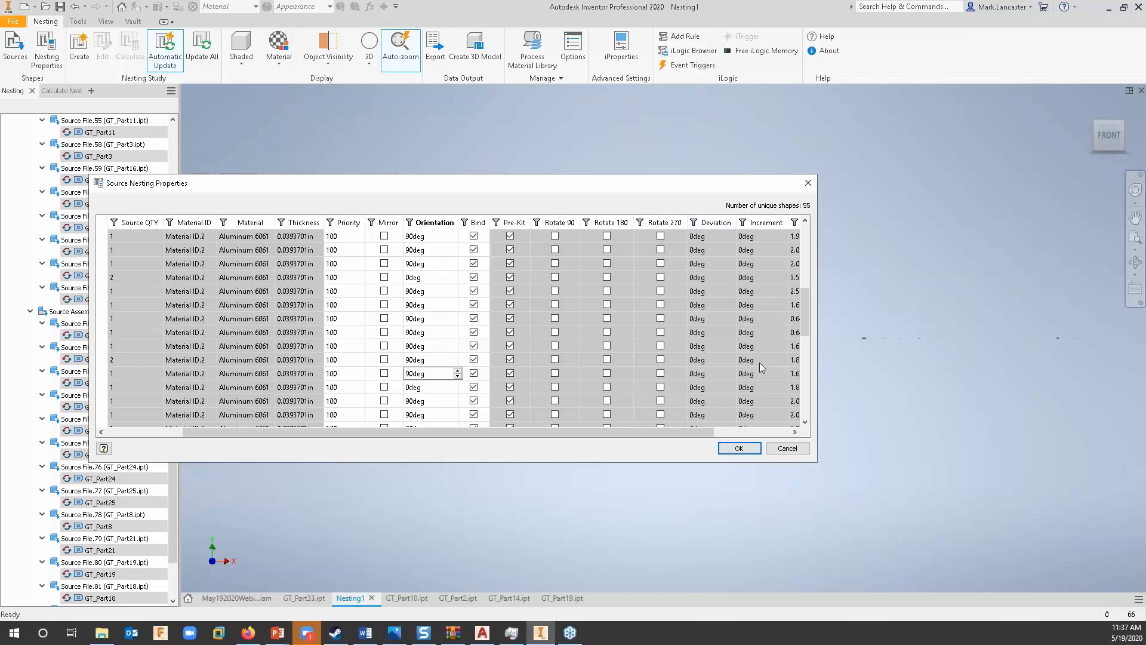
pyautogui.moveTo(690, 432); pyautogui.dragTo(726, 433)
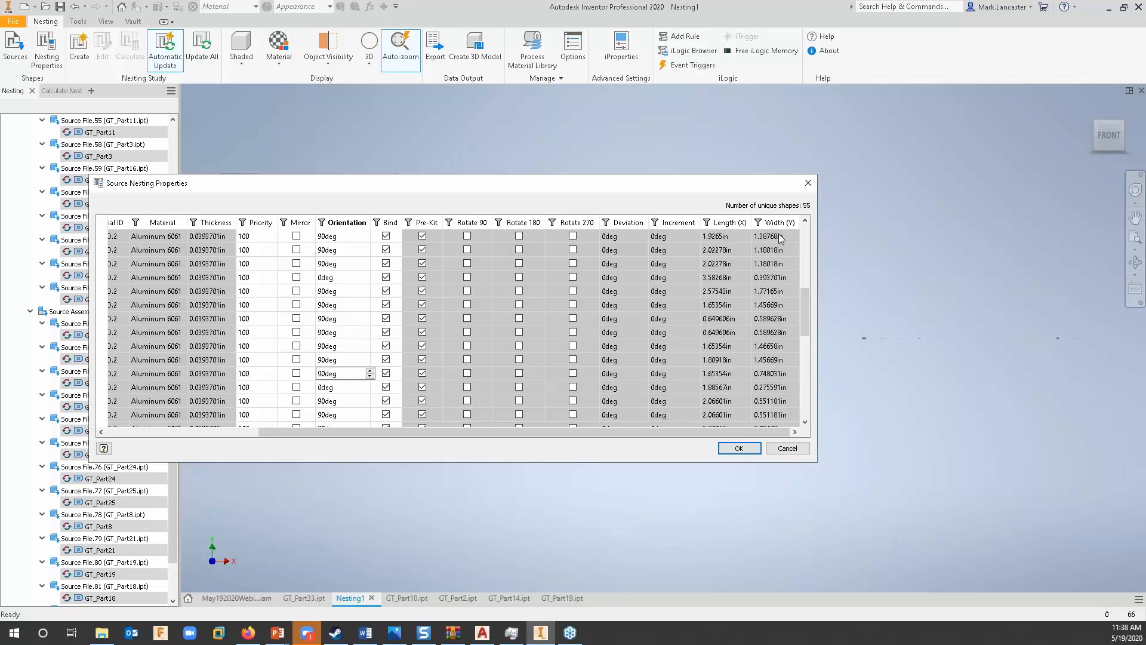
pyautogui.moveTo(725, 429); pyautogui.dragTo(646, 434)
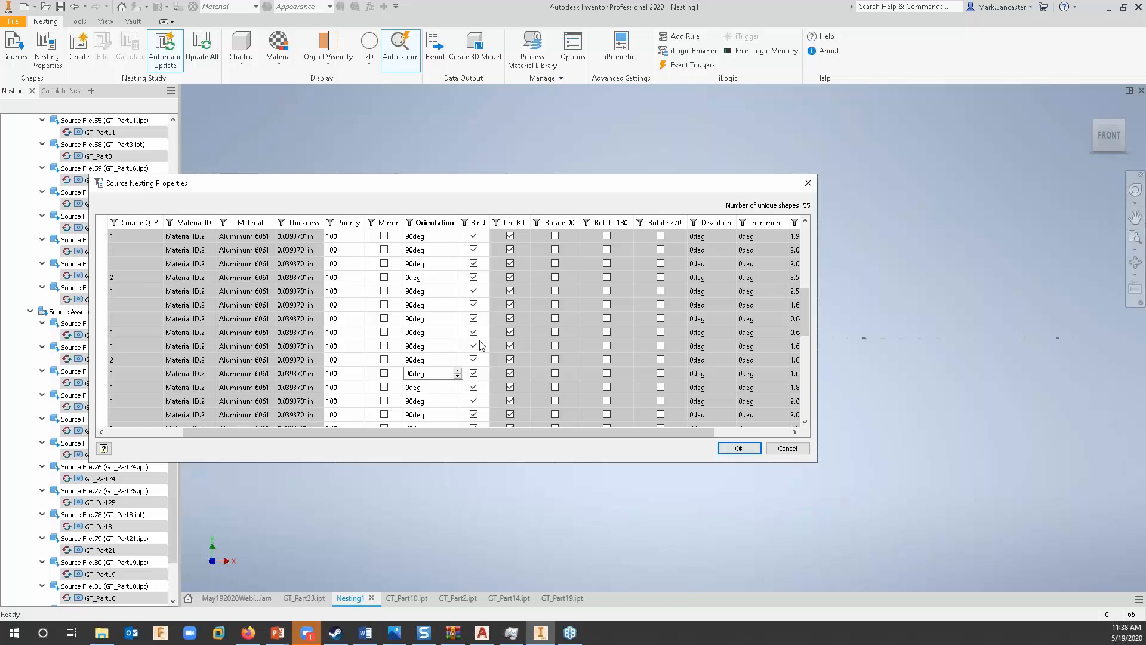
pyautogui.click(474, 374)
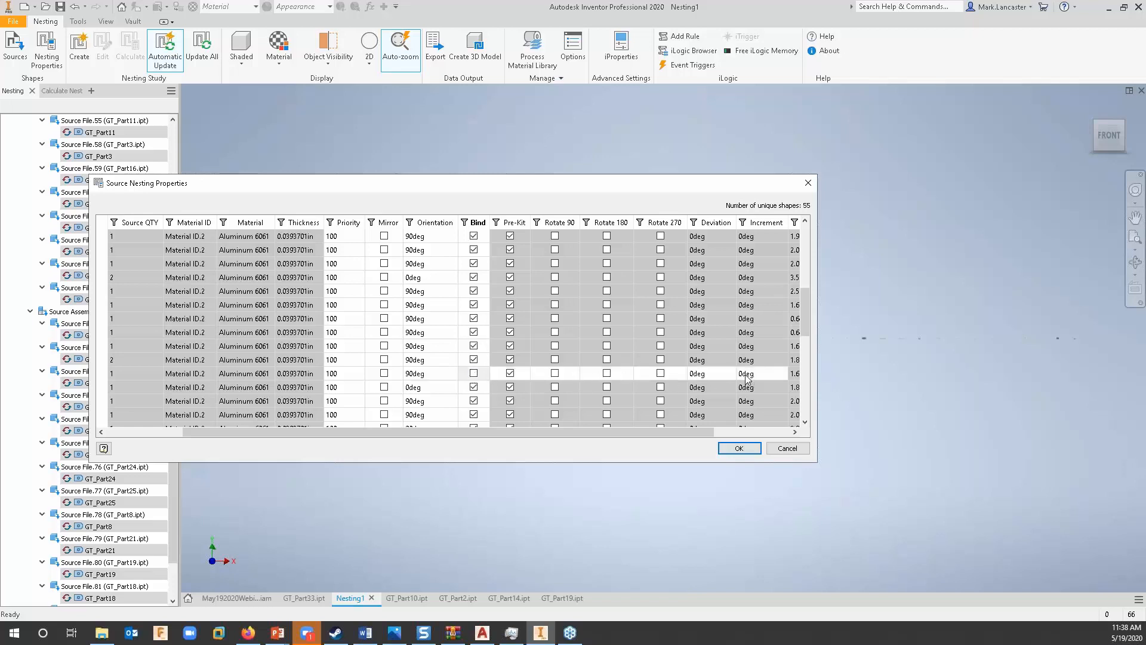
pyautogui.click(474, 374)
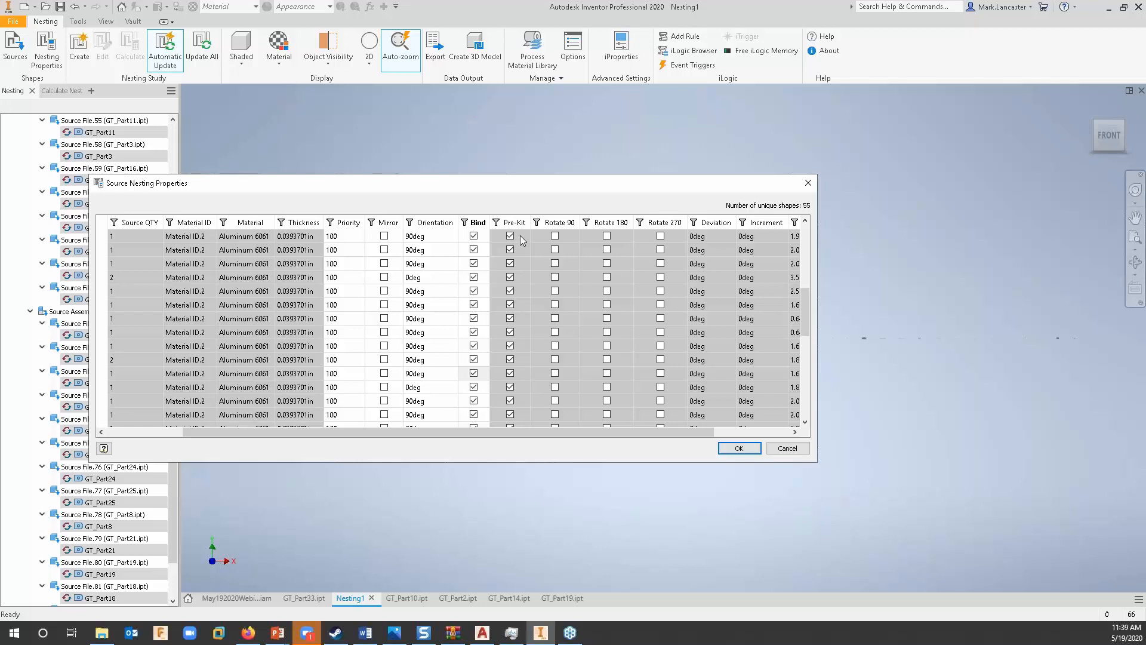
pyautogui.click(739, 449)
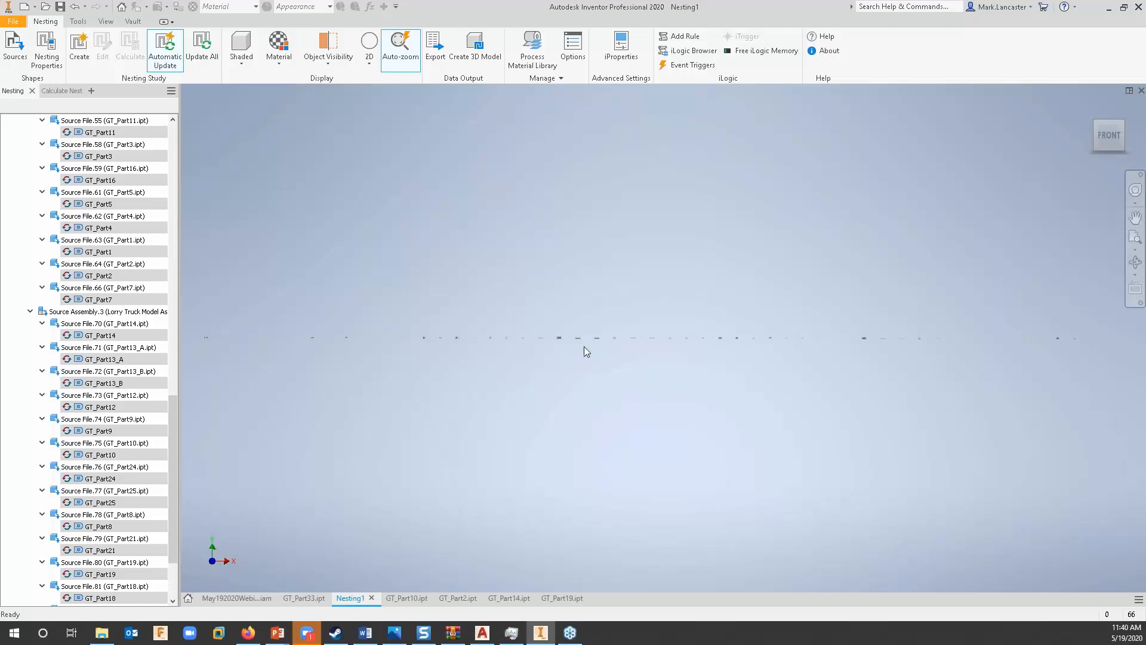
# Create and automatically calculate a nesting study of all shapes on Packaging.2, with remnant optimization kept at Minimize length x width.
pyautogui.click(85, 60)
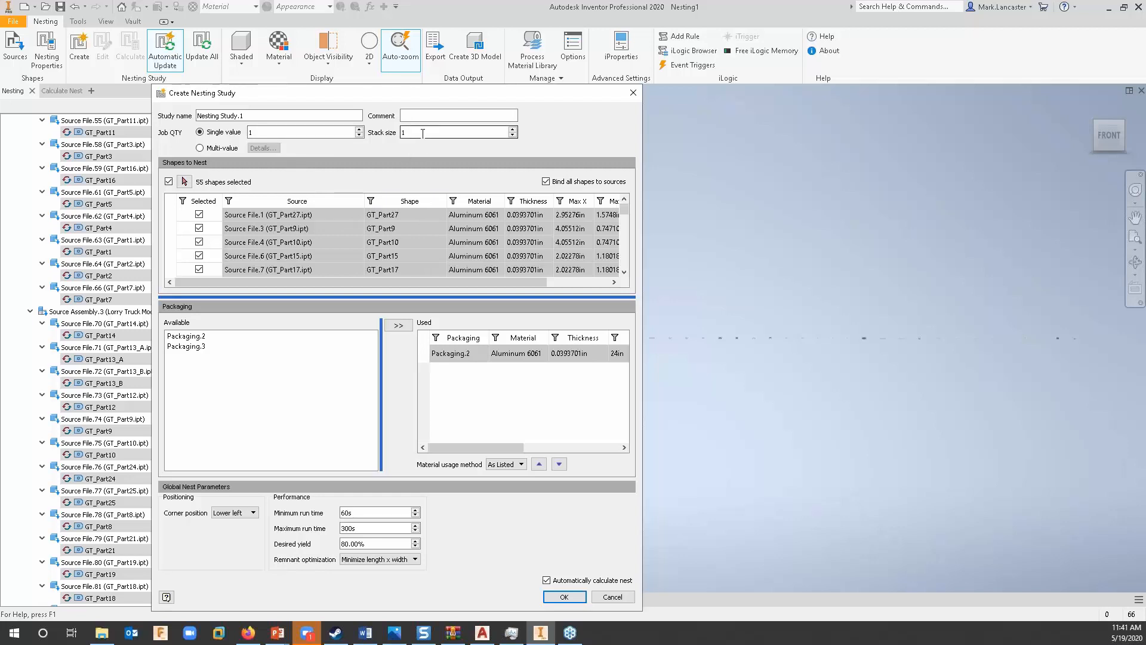
pyautogui.moveTo(546, 283); pyautogui.dragTo(510, 296)
pyautogui.click(200, 350)
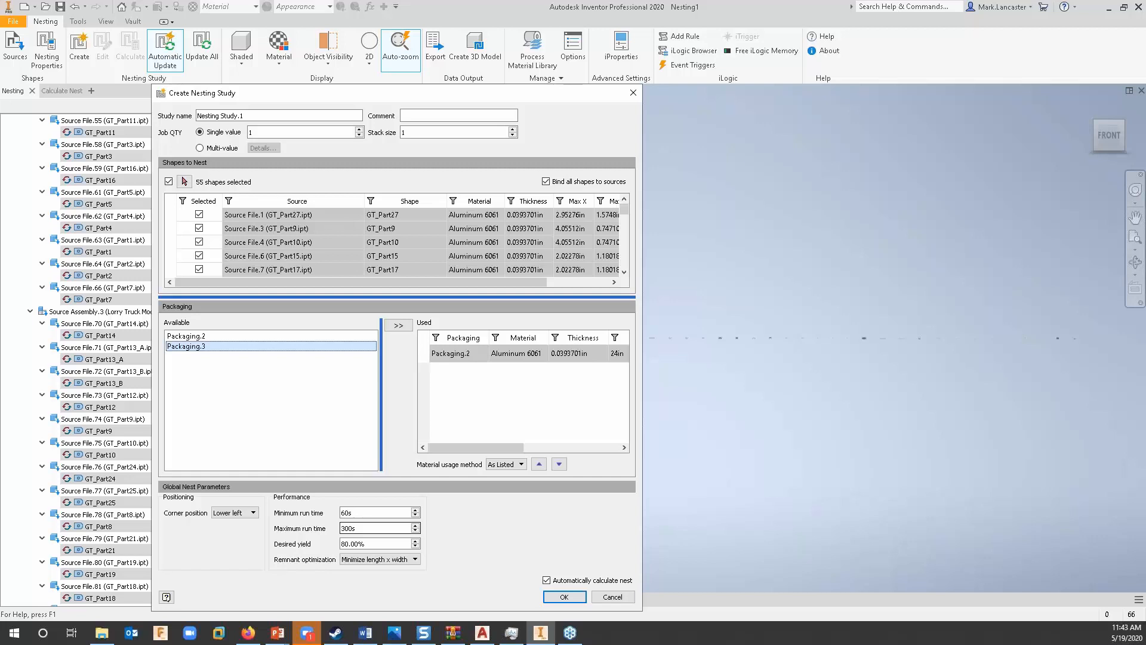
pyautogui.click(357, 512)
pyautogui.click(415, 560)
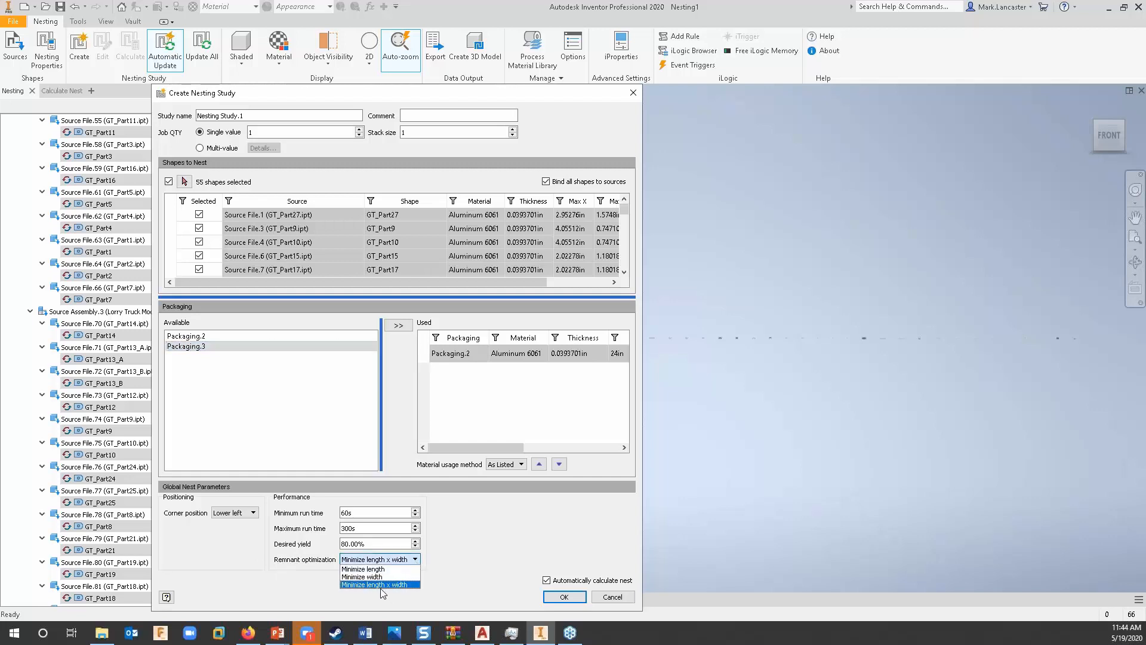
pyautogui.moveTo(377, 574)
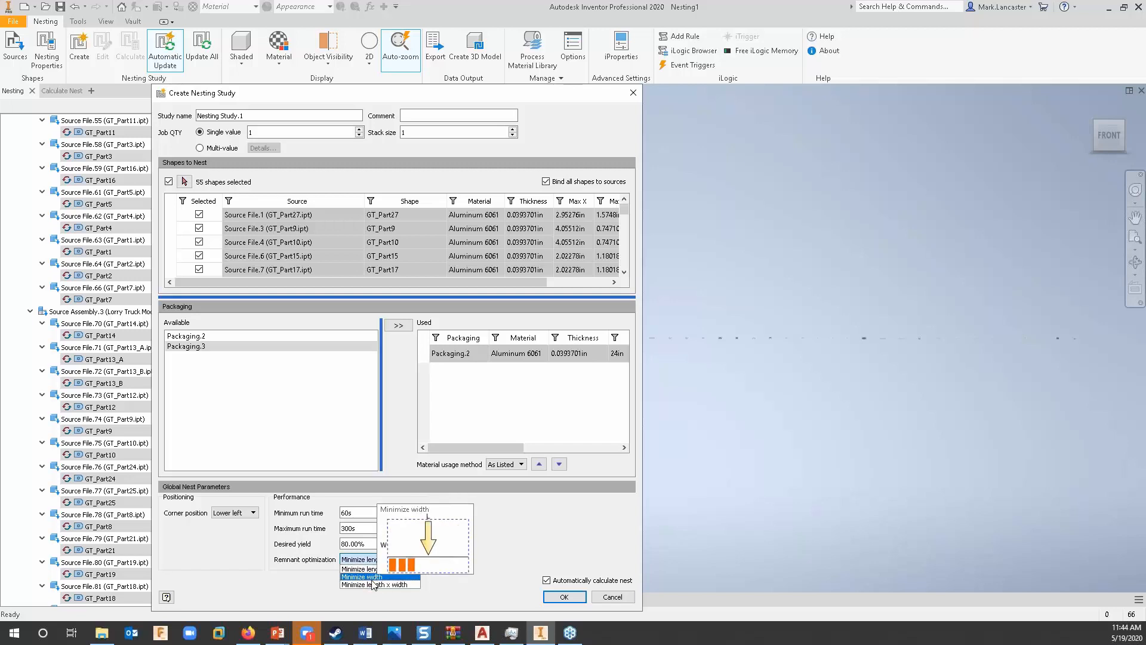
pyautogui.click(373, 585)
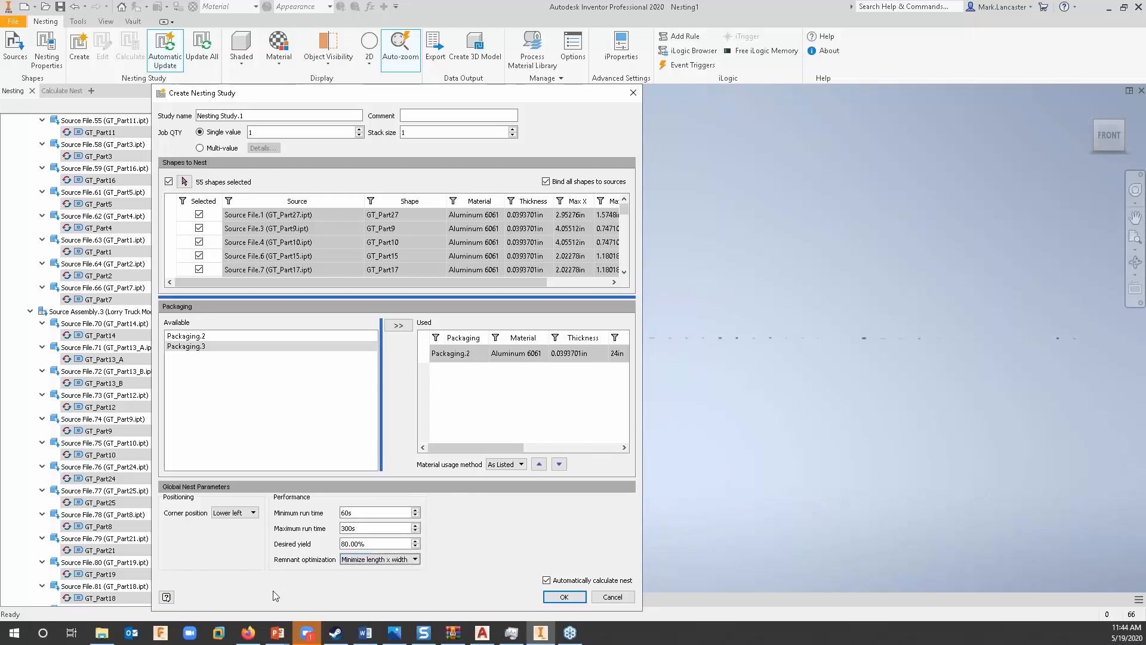
pyautogui.click(563, 597)
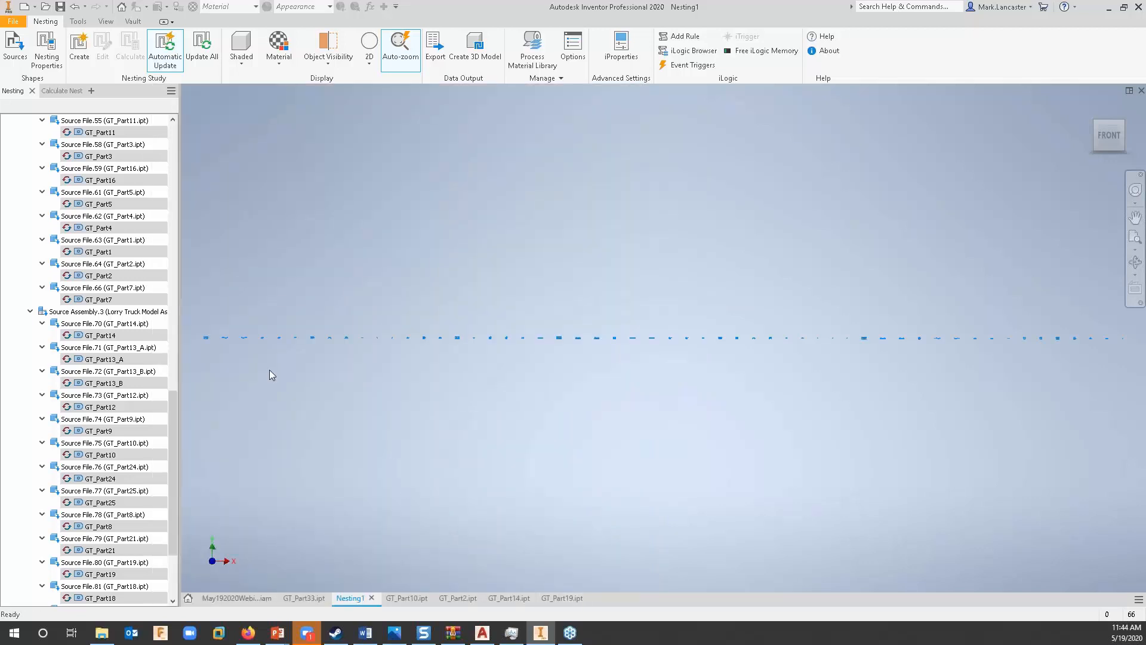
pyautogui.click(67, 91)
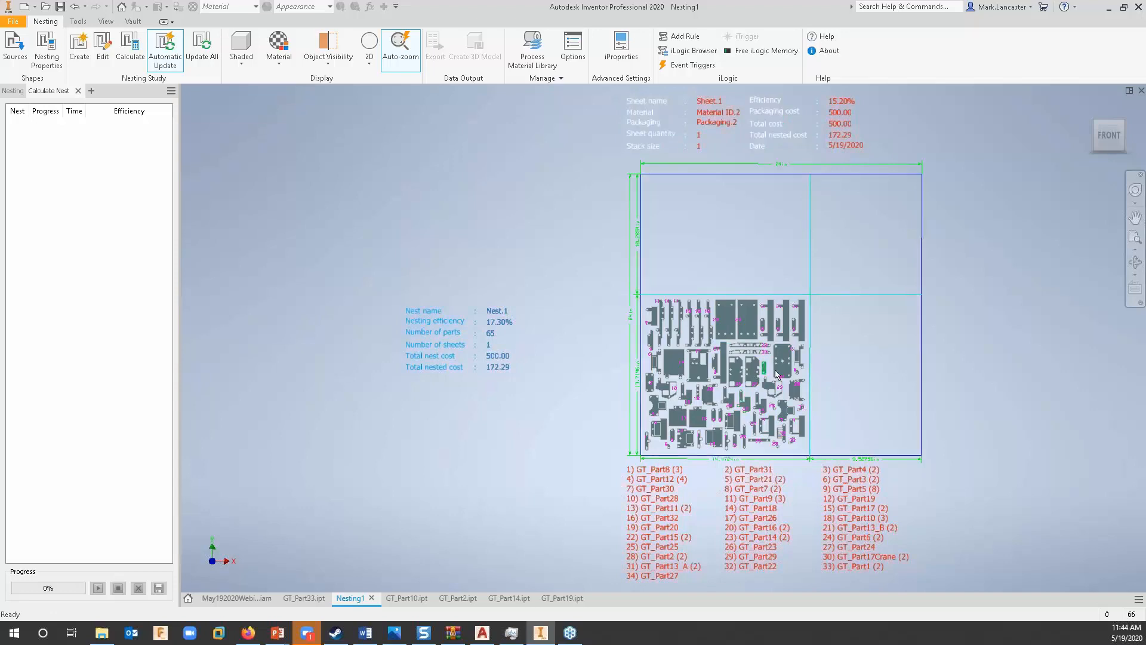
# Examine the calculated sheet's dimensions, remnant lines and the layout of the nested parts.
pyautogui.scroll(3, 782, 160)
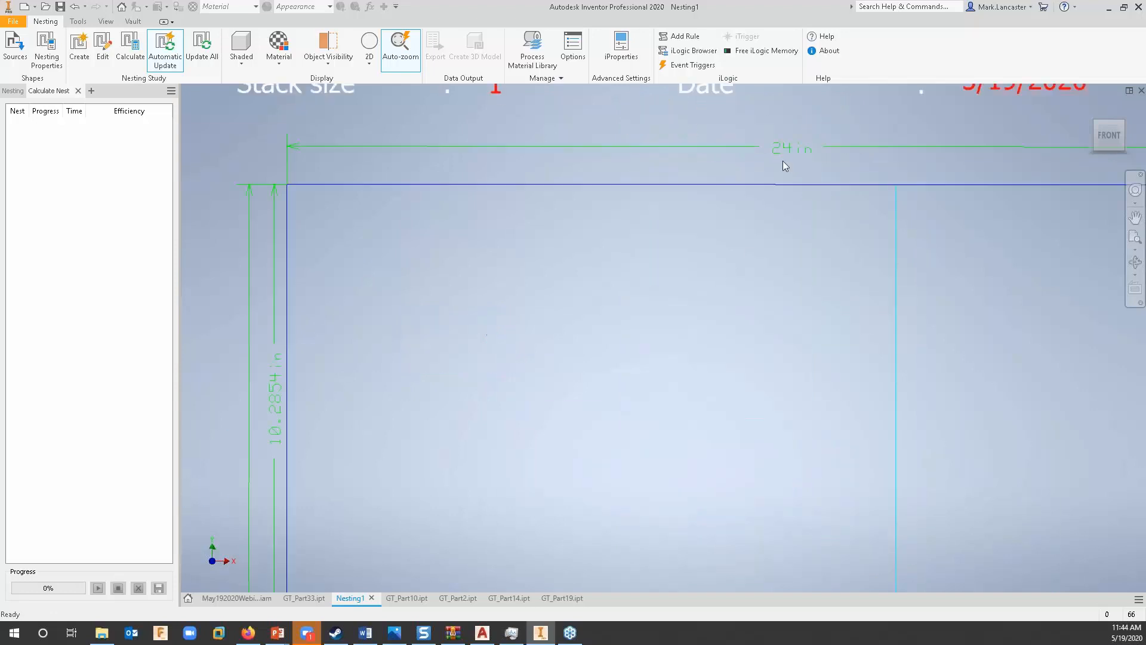
pyautogui.scroll(-3, 605, 316)
pyautogui.scroll(5, 584, 353)
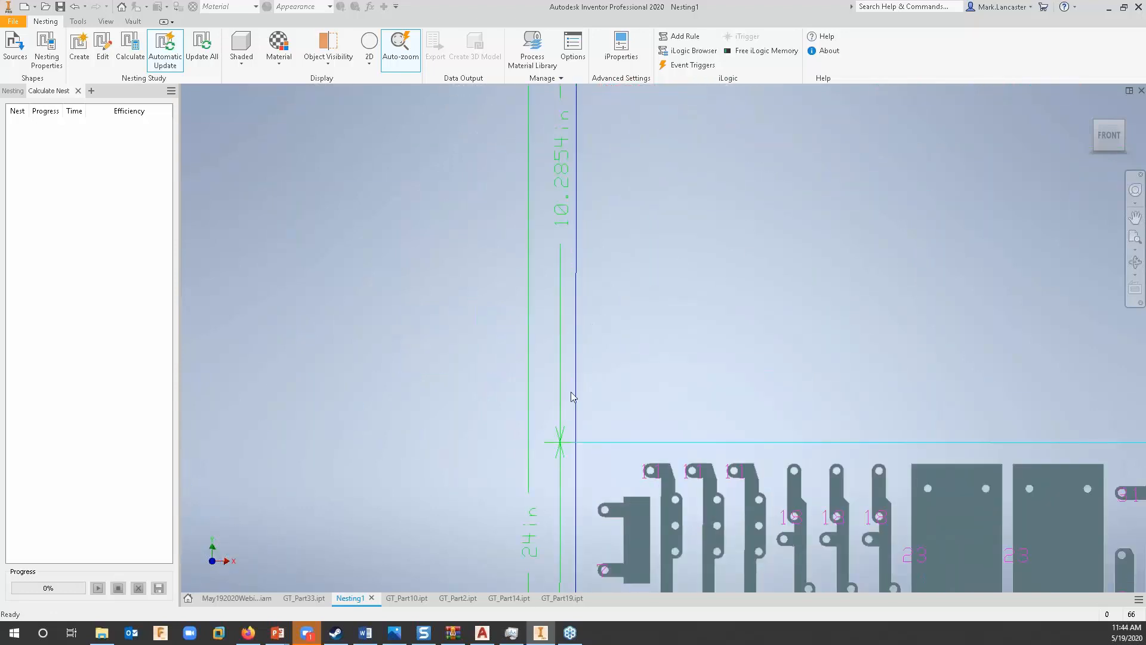
pyautogui.scroll(-3, 648, 389)
pyautogui.scroll(4, 687, 299)
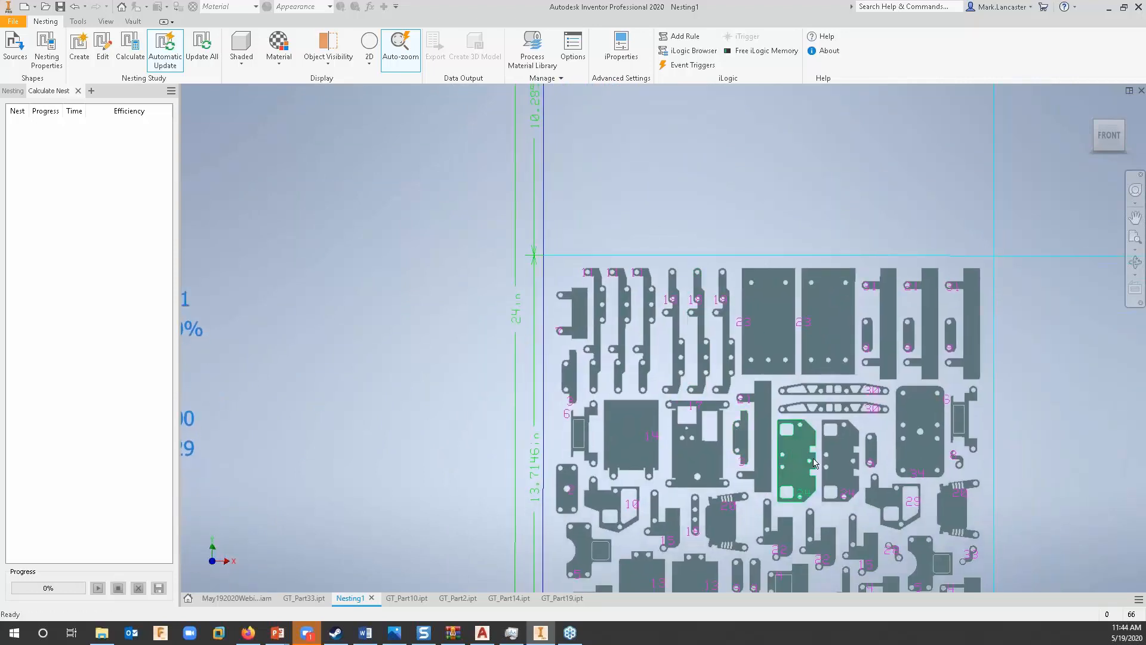
pyautogui.moveTo(777, 521); pyautogui.dragTo(757, 384, button='middle')
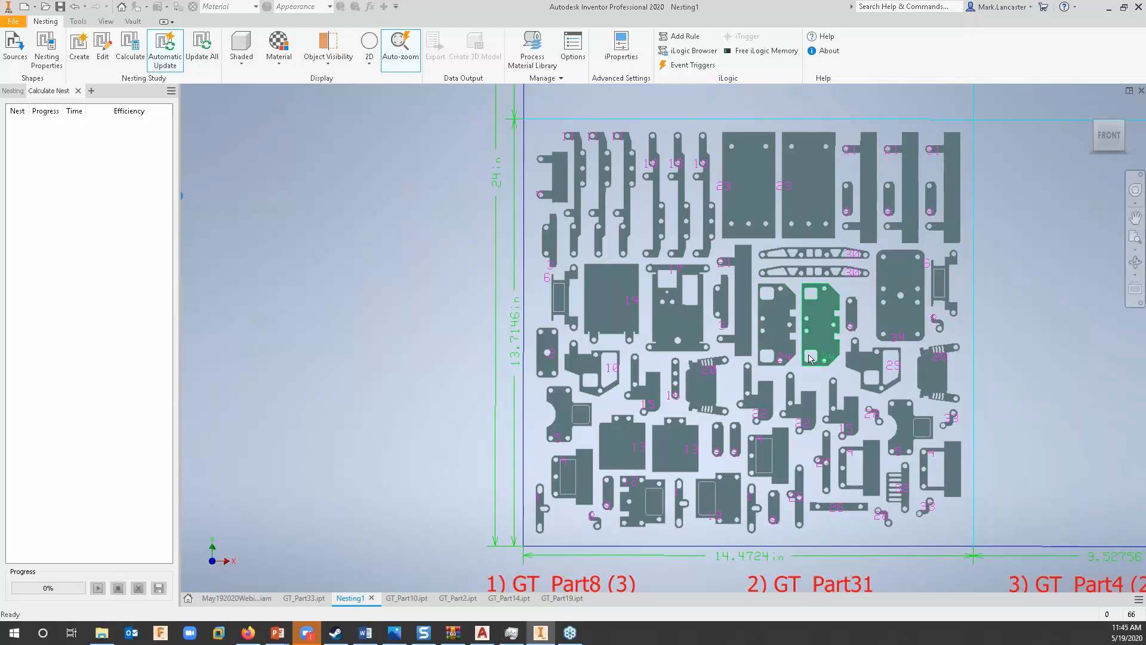
pyautogui.scroll(5, 810, 358)
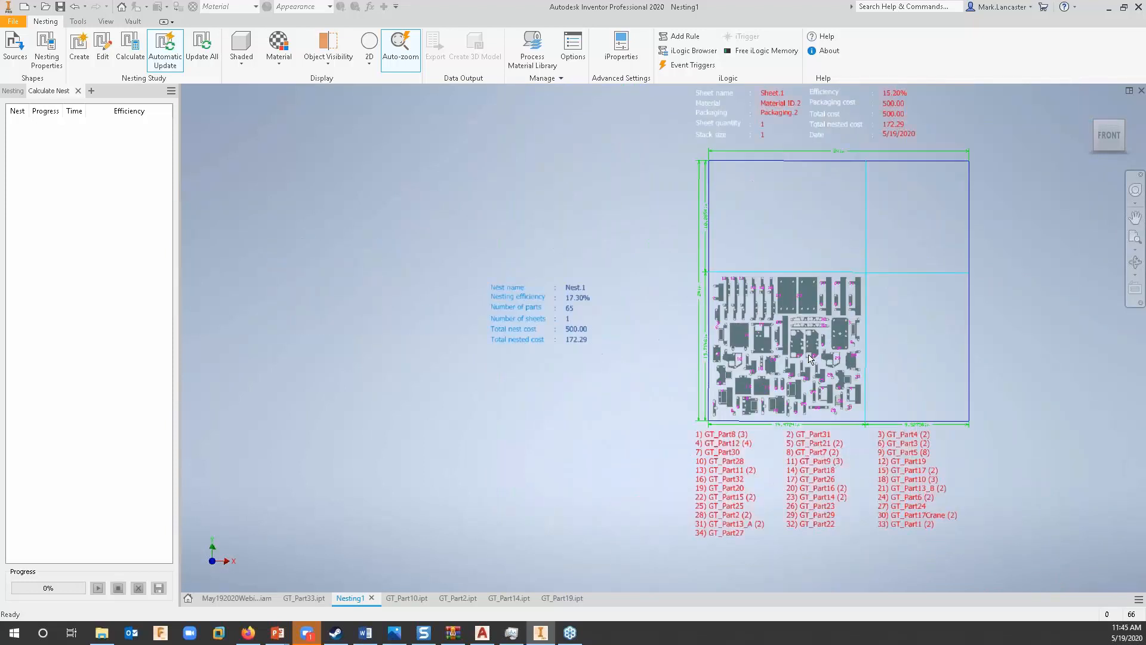
# Read the nest summary beside the sheet and the sheet information above it, including efficiency, packaging and cost.
pyautogui.scroll(-6, 490, 336)
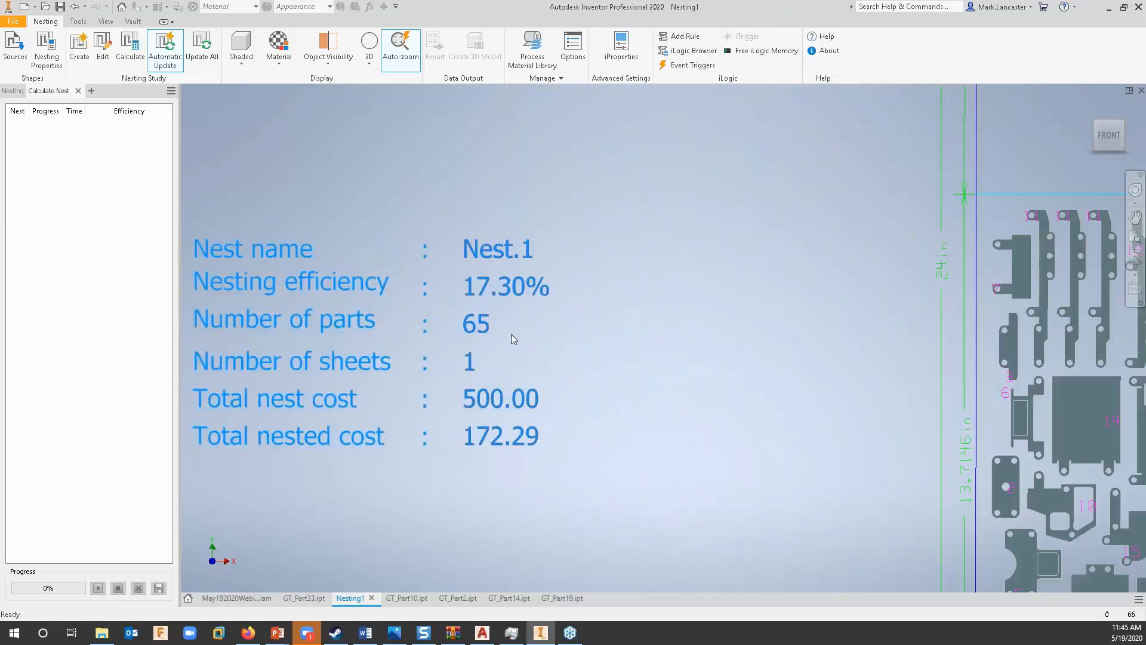
pyautogui.moveTo(583, 335); pyautogui.dragTo(661, 329, button='middle')
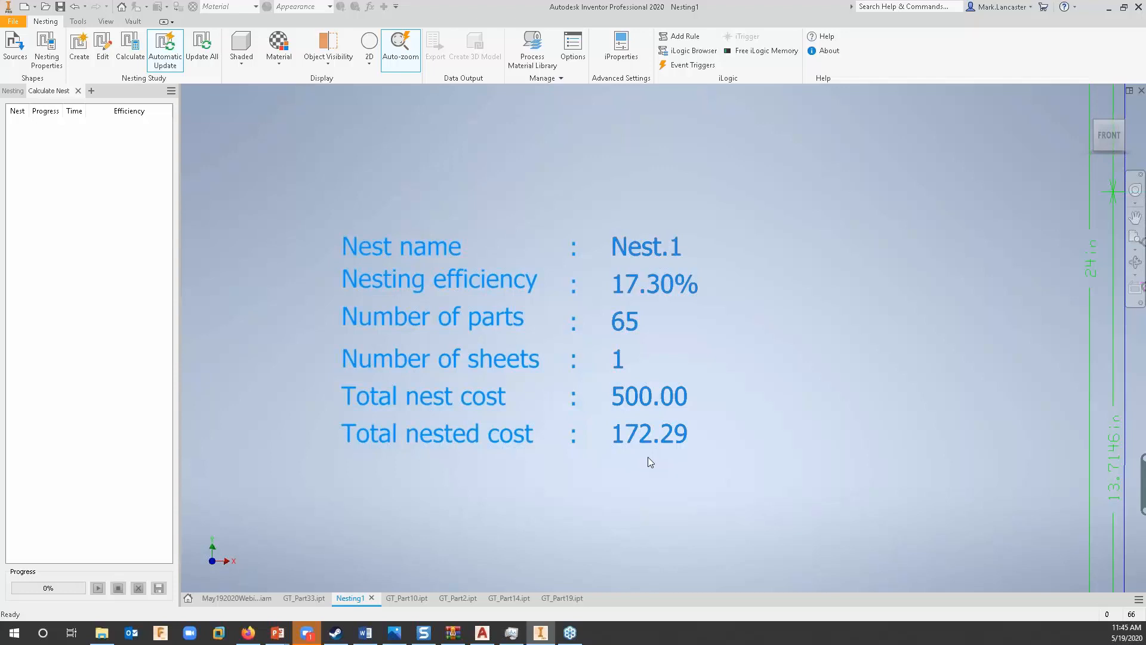
pyautogui.scroll(-6, 647, 457)
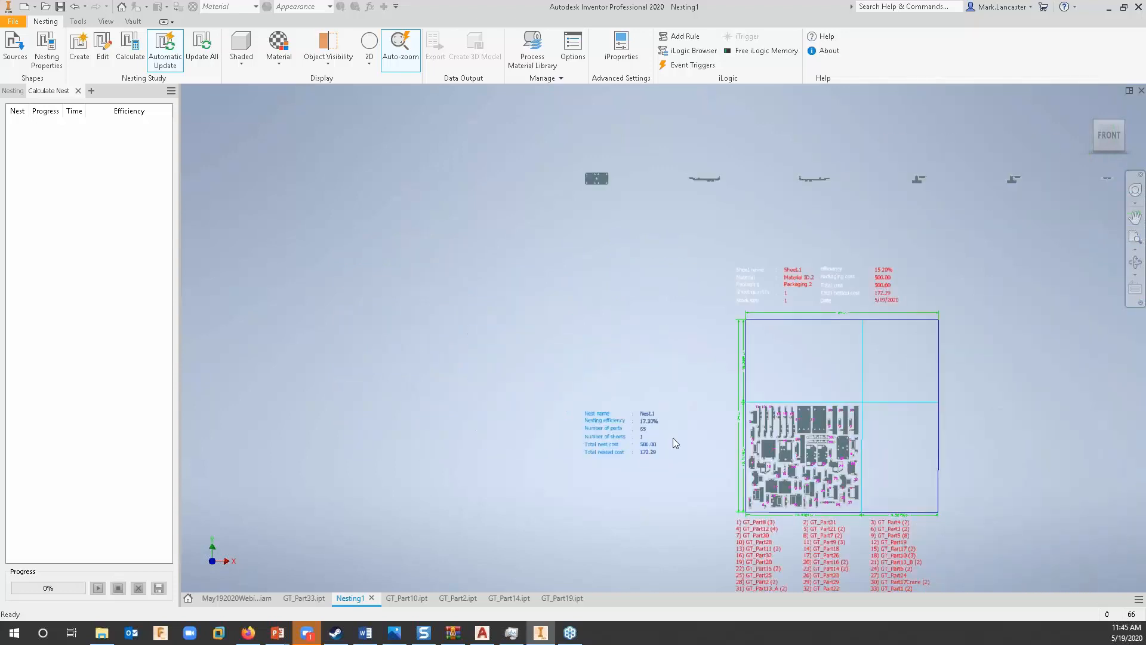
pyautogui.moveTo(619, 444); pyautogui.dragTo(519, 460, button='middle')
pyautogui.scroll(6, 699, 326)
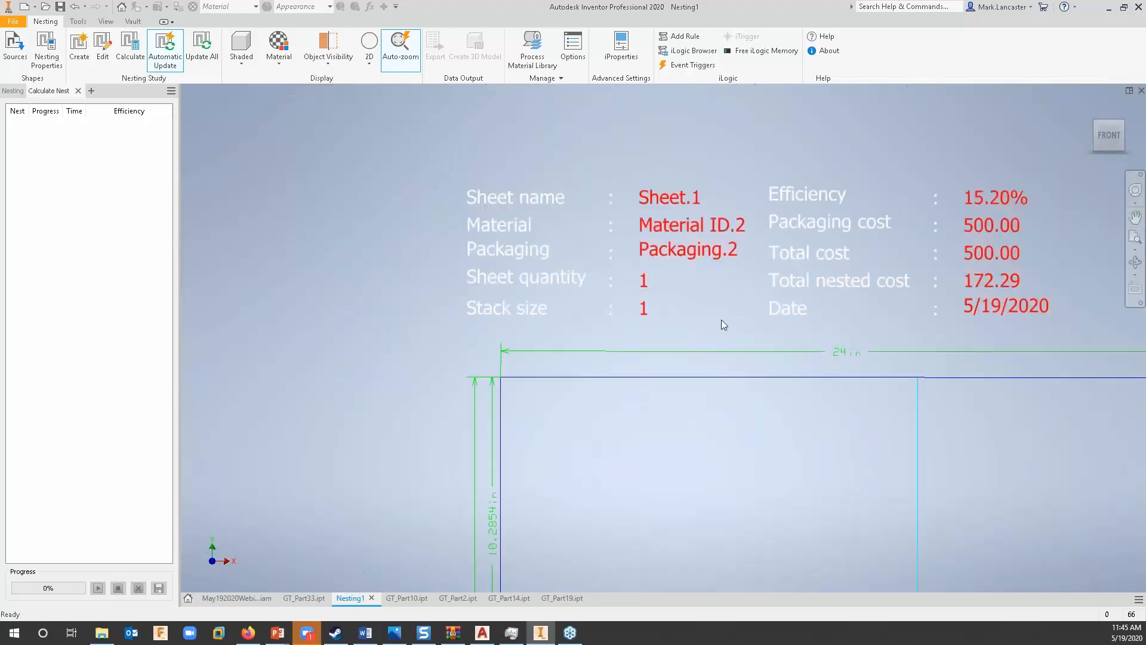
pyautogui.moveTo(724, 325); pyautogui.dragTo(609, 376, button='middle')
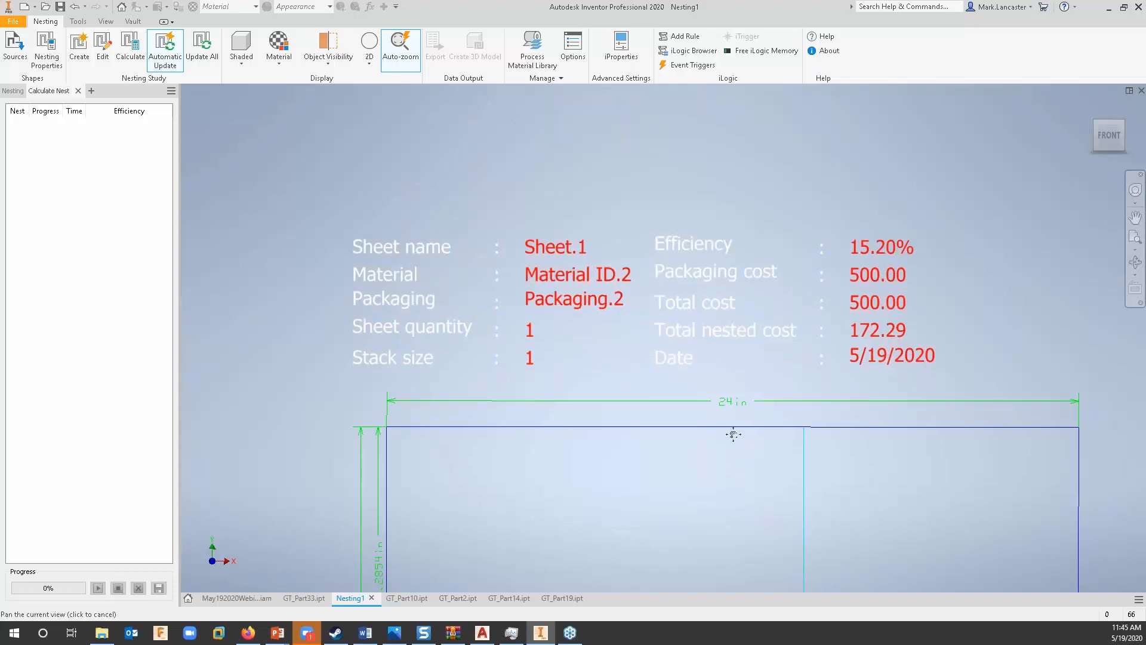
pyautogui.scroll(5, 728, 429)
pyautogui.scroll(-5, 721, 445)
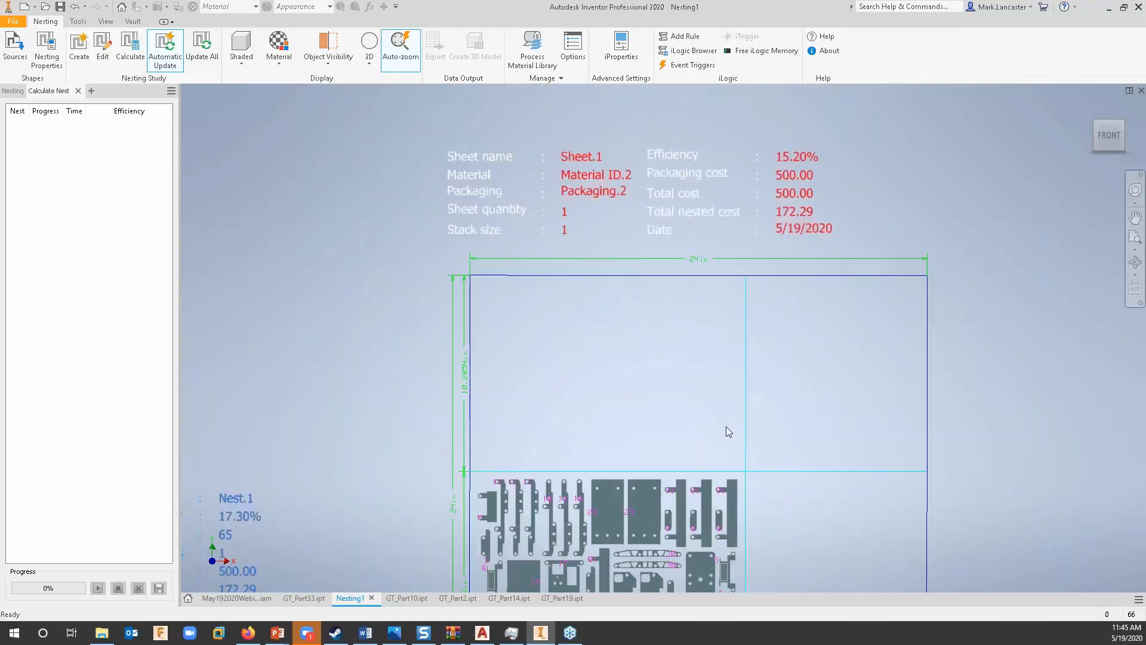
pyautogui.scroll(2, 725, 358)
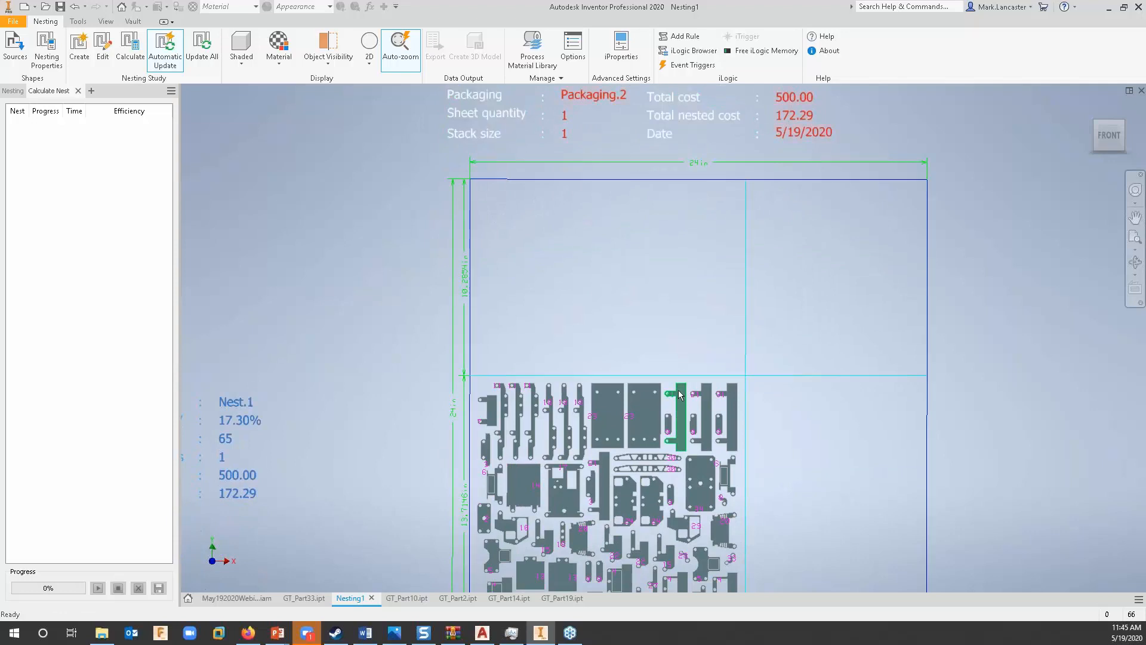
pyautogui.moveTo(679, 390); pyautogui.dragTo(731, 423, button='middle')
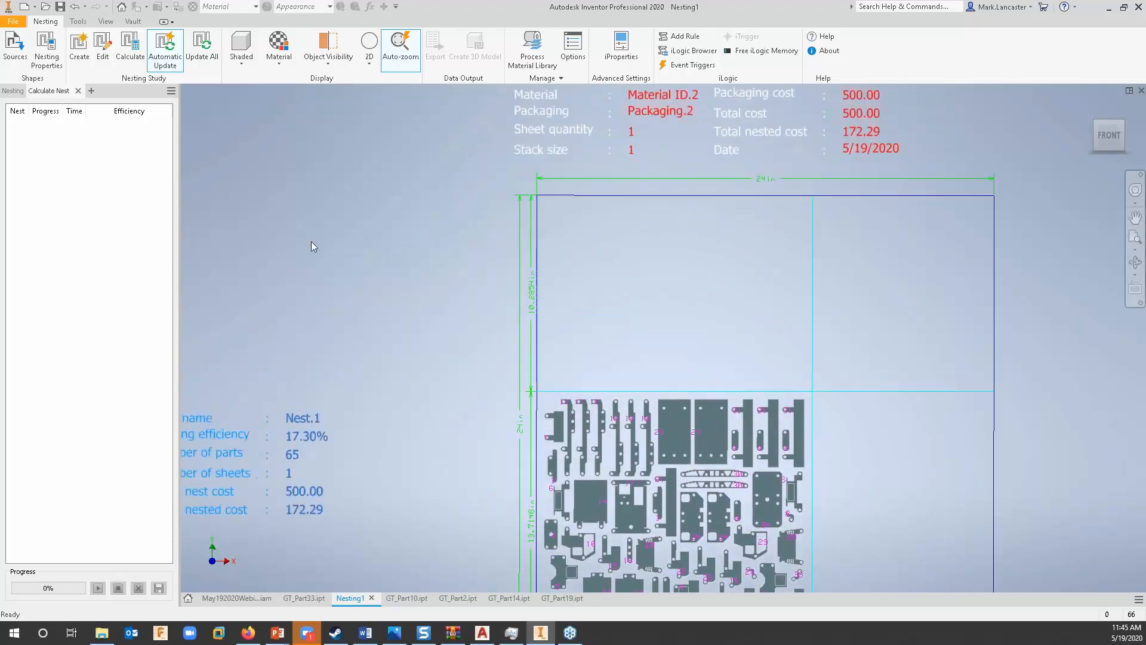
# Compare the numbers on the nested parts with the part list below the sheet.
pyautogui.scroll(-5, 377, 347)
pyautogui.scroll(3, 464, 320)
pyautogui.moveTo(506, 266); pyautogui.dragTo(573, 156, button='middle')
pyautogui.moveTo(591, 470); pyautogui.dragTo(566, 407, button='middle')
pyautogui.scroll(6, 549, 366)
pyautogui.moveTo(659, 351); pyautogui.dragTo(656, 164, button='middle')
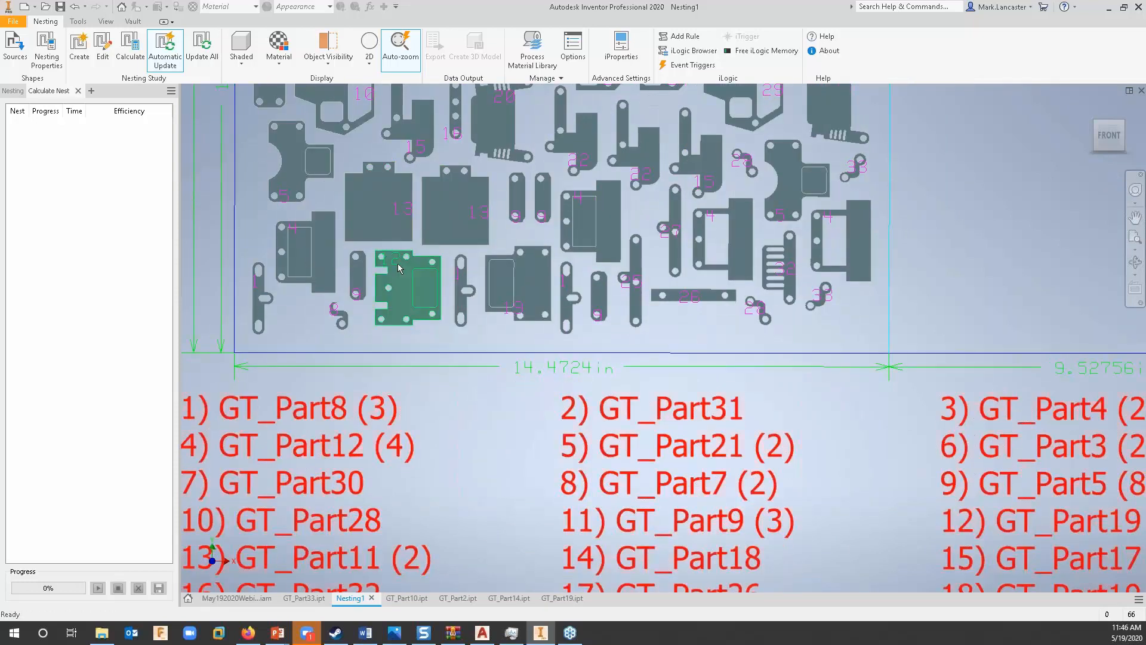
# Examine the nested part outlines and their number labels up close, around the part labelled 10.
pyautogui.moveTo(501, 330); pyautogui.dragTo(498, 486, button='middle')
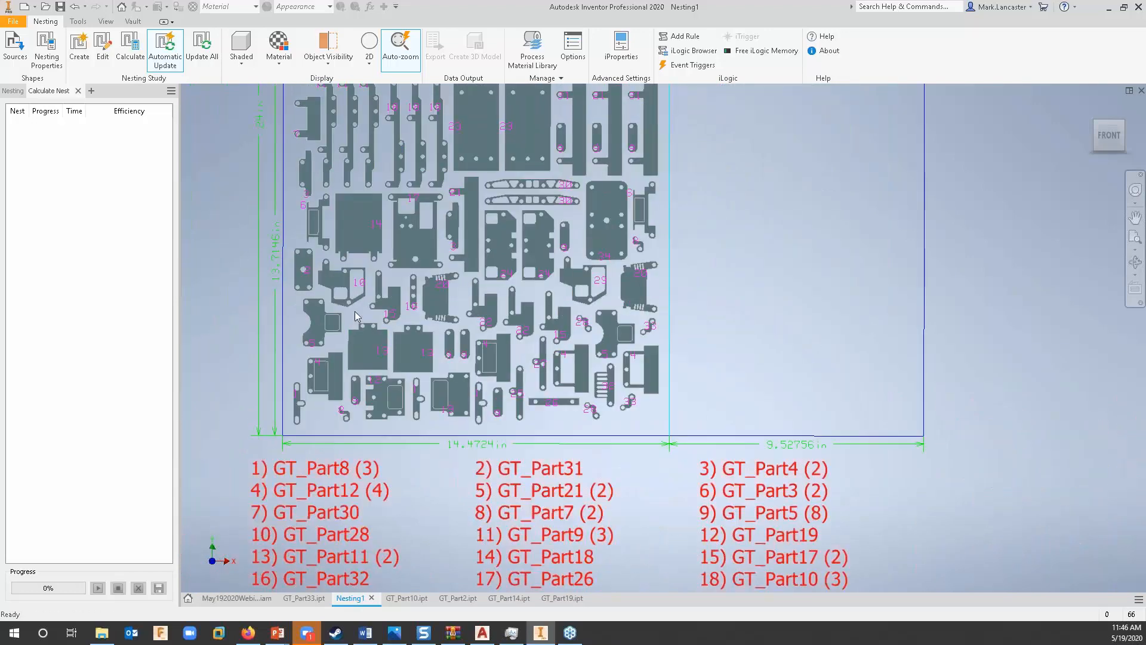
pyautogui.scroll(-6, 357, 305)
pyautogui.scroll(-4, 385, 380)
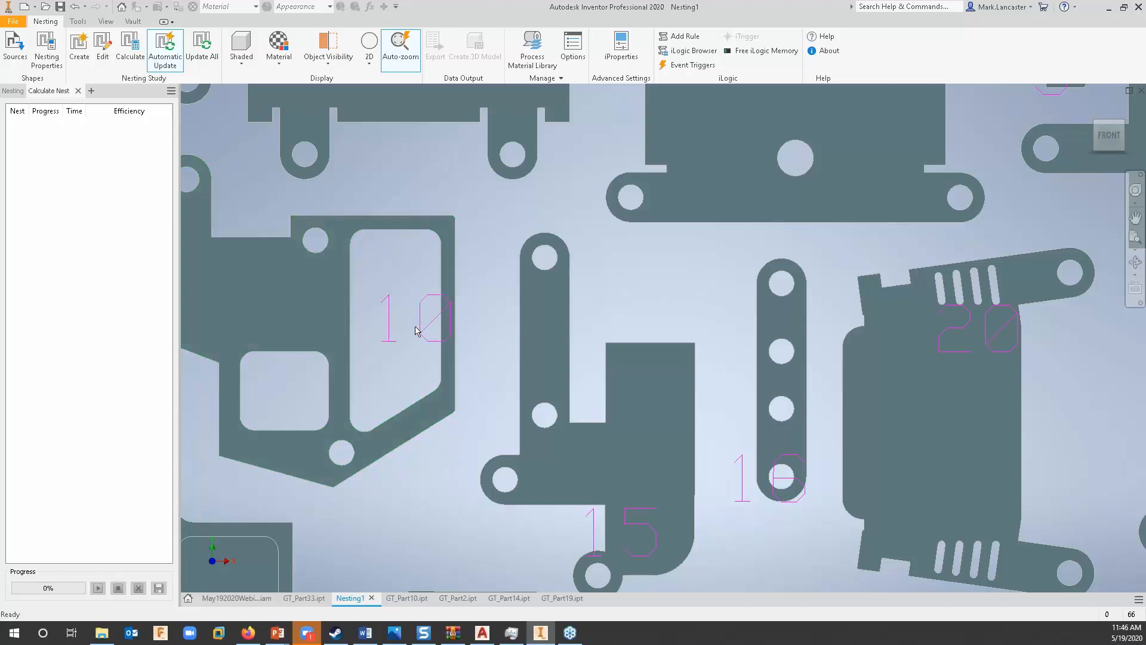
pyautogui.scroll(-3, 416, 332)
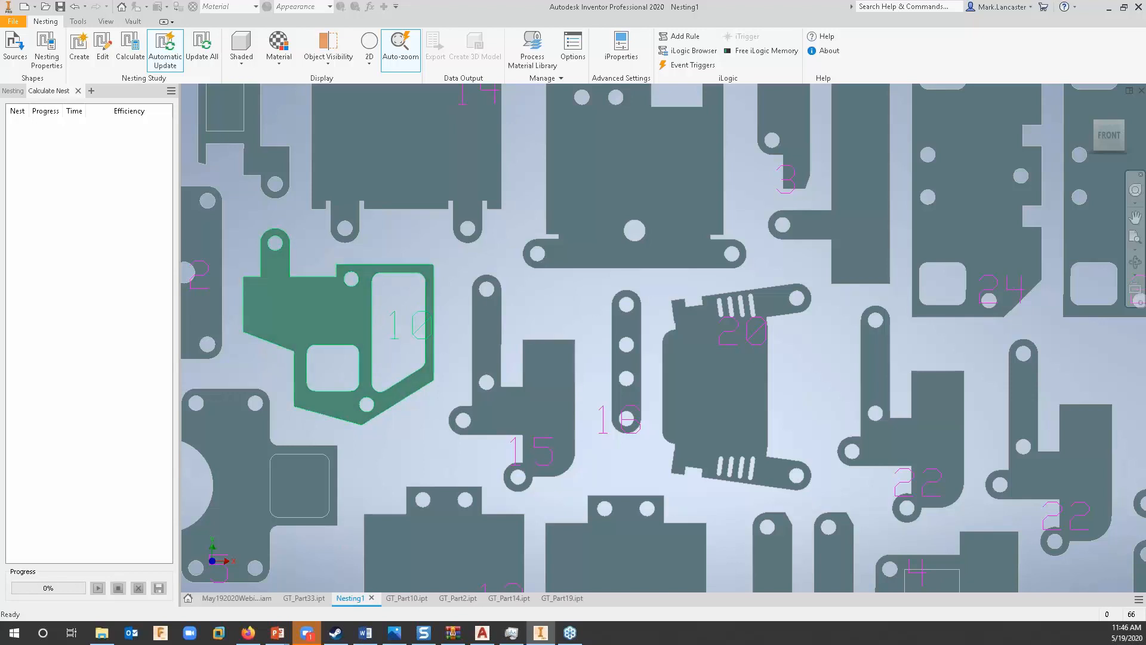
pyautogui.moveTo(334, 316); pyautogui.dragTo(357, 274, button='middle')
pyautogui.scroll(-3, 435, 339)
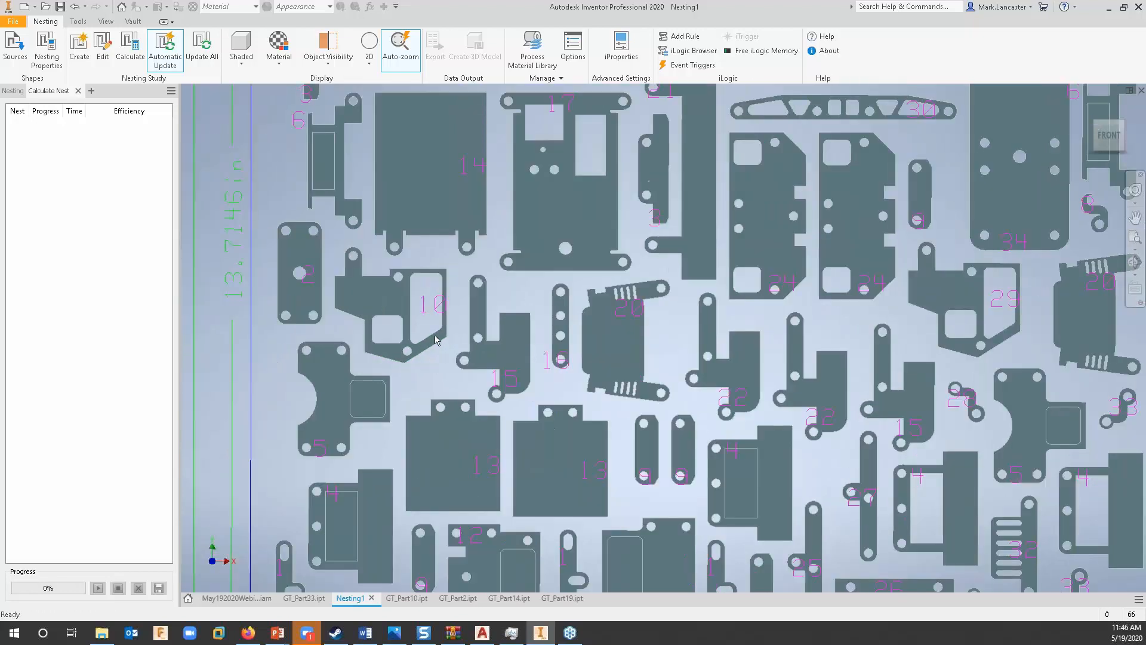
pyautogui.moveTo(540, 359); pyautogui.dragTo(467, 355, button='middle')
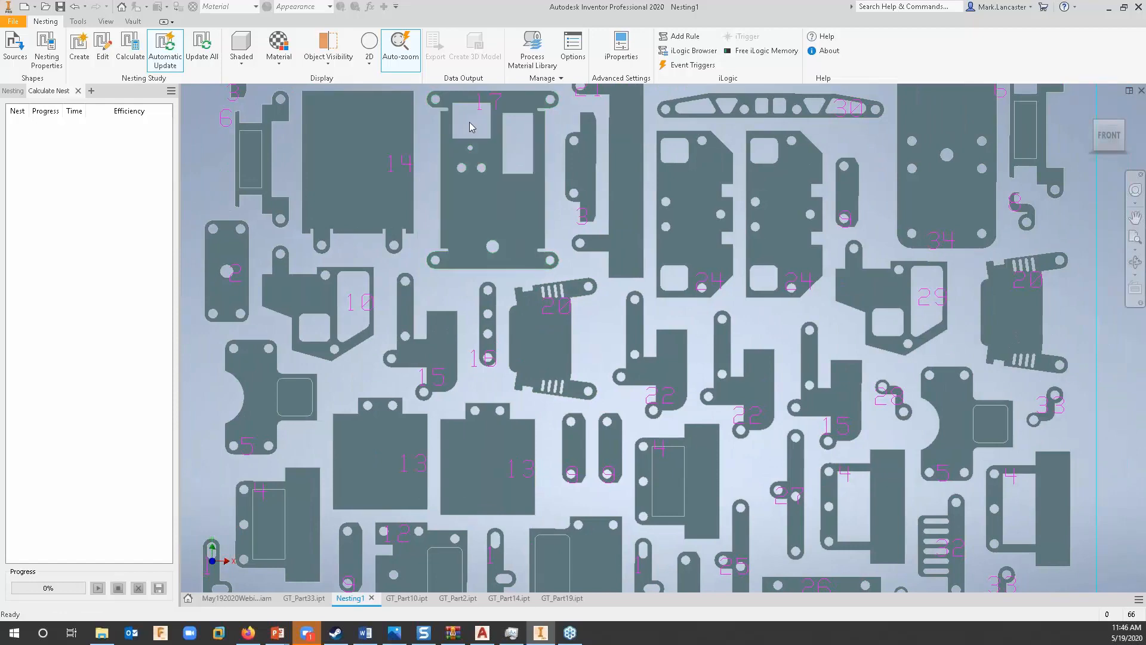
pyautogui.scroll(-5, 436, 412)
pyautogui.scroll(4, 427, 445)
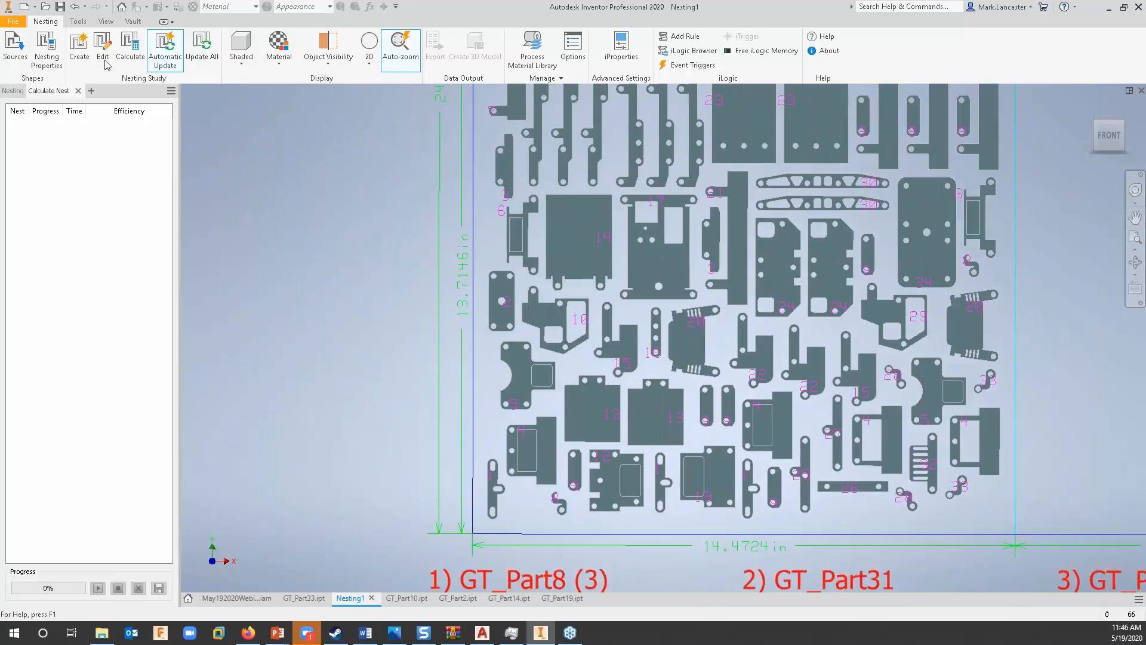
# Open the report of Nest.1 and review its sheet layout and the Nesting properties section.
pyautogui.click(15, 91)
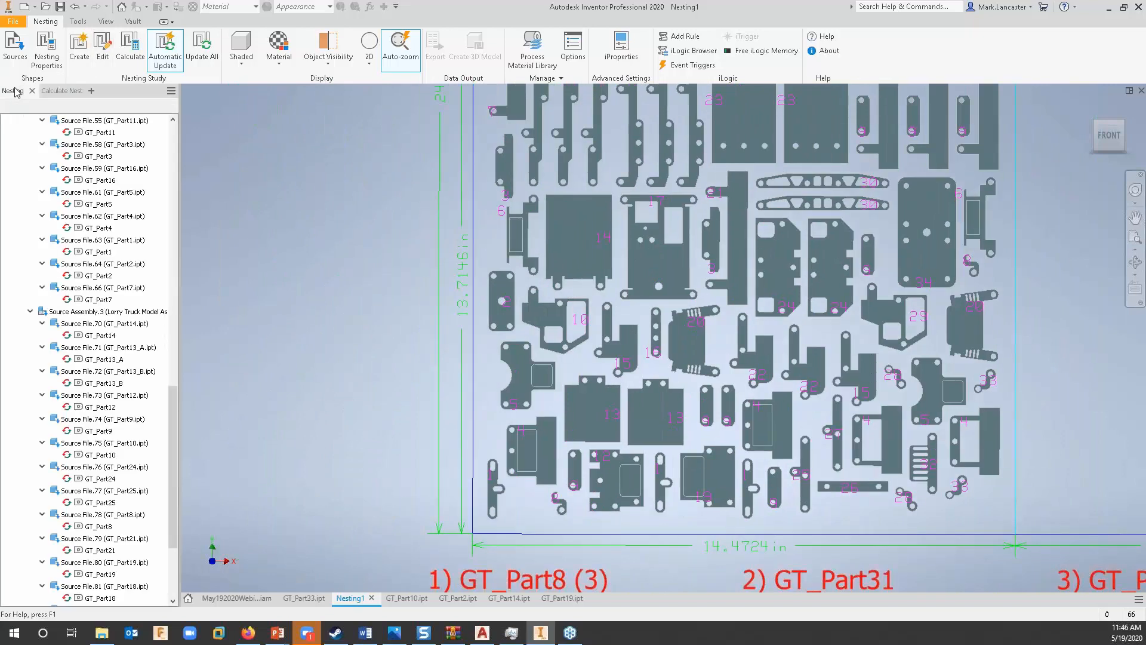
pyautogui.scroll(-4, 141, 527)
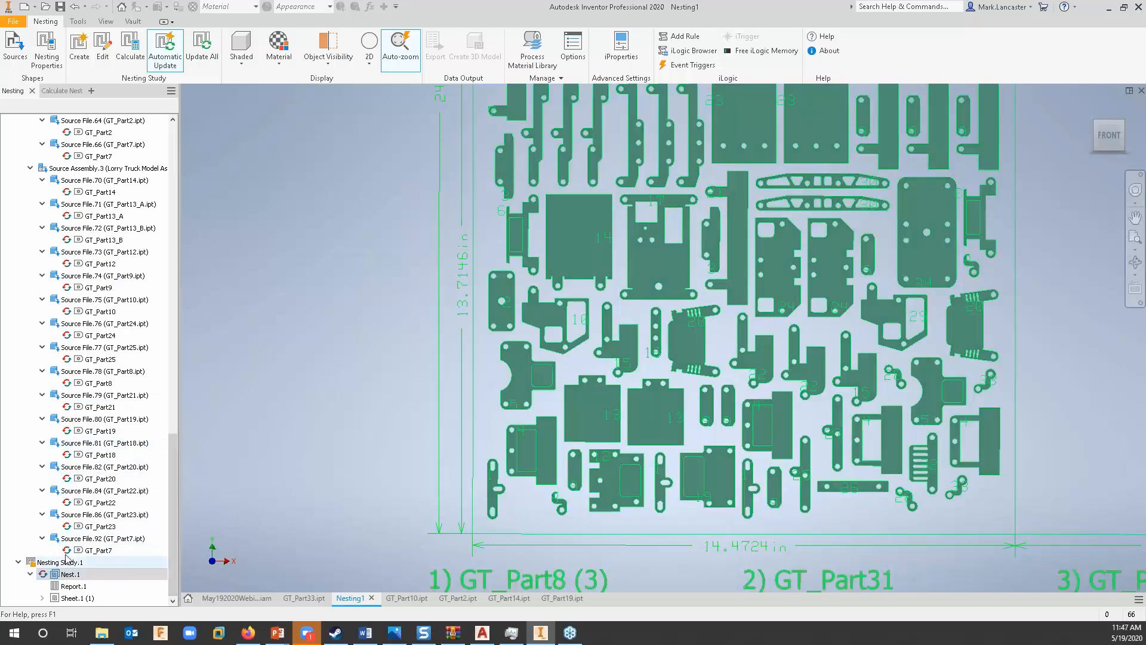
pyautogui.doubleClick(75, 587)
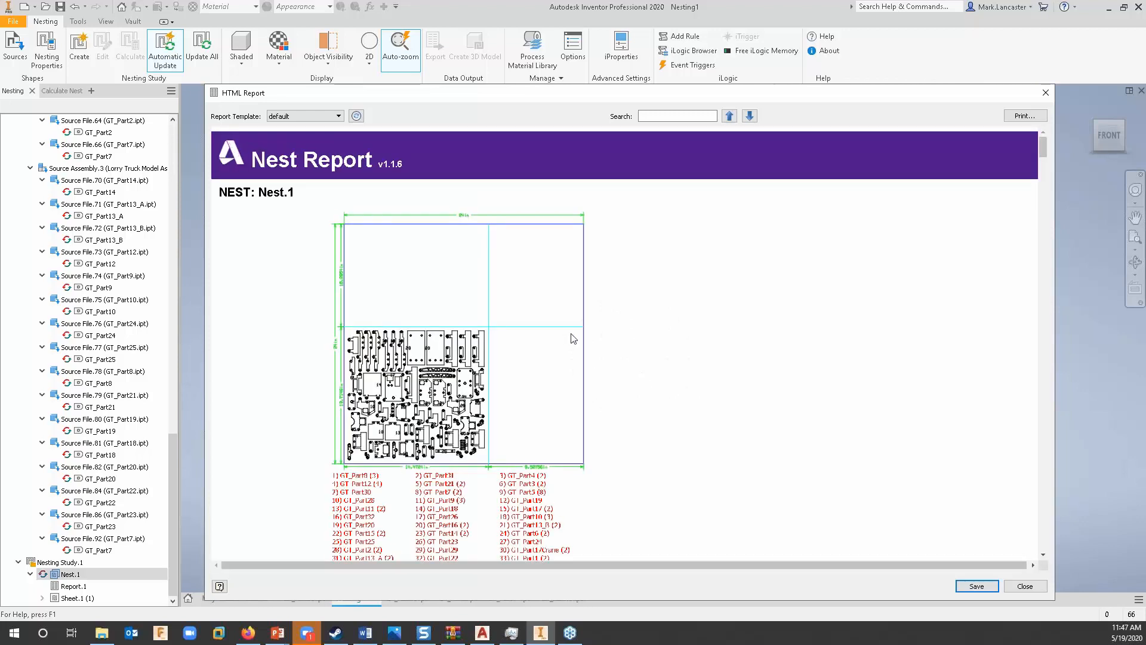
pyautogui.scroll(-1, 466, 338)
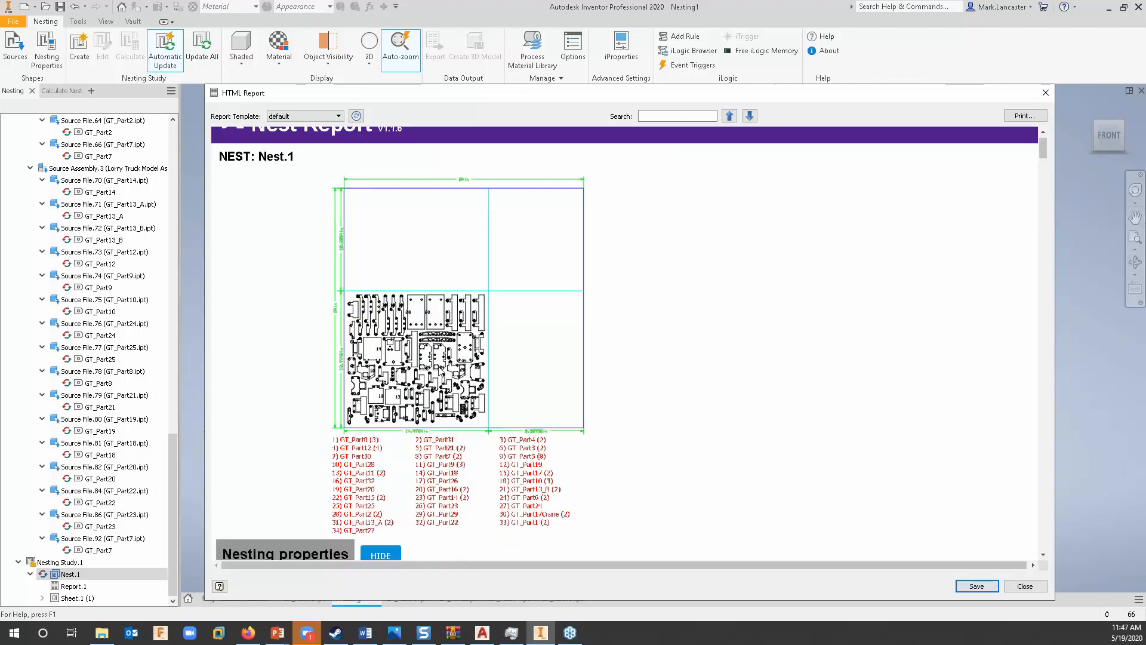
pyautogui.scroll(-6, 511, 341)
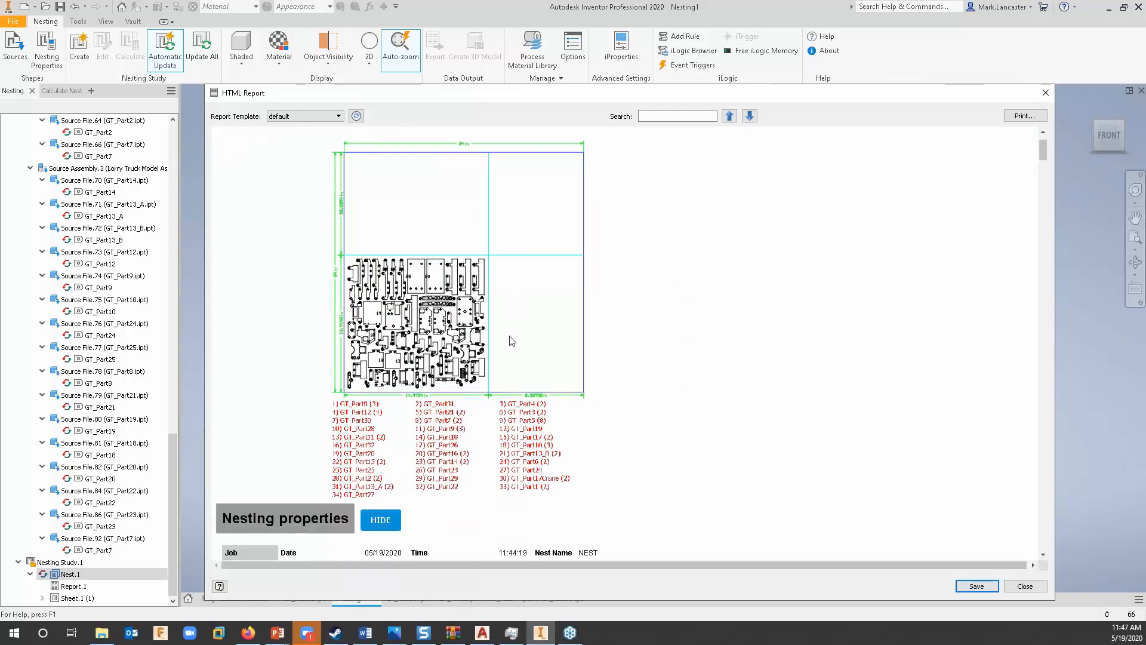
pyautogui.scroll(-1, 511, 341)
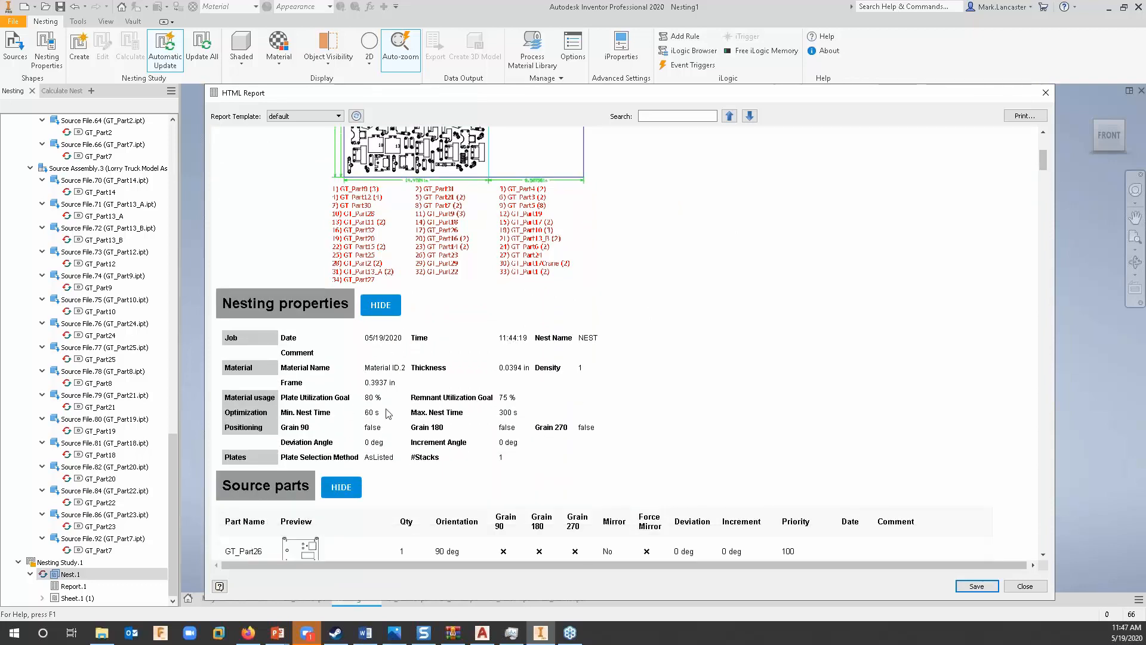
pyautogui.scroll(-5, 321, 404)
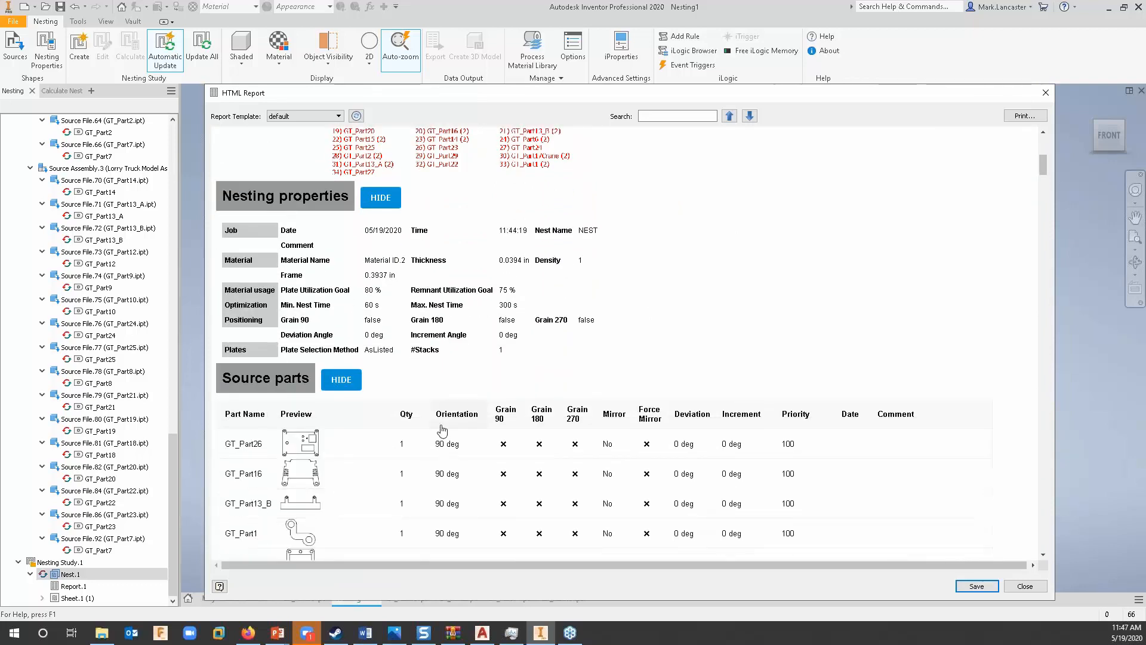
# Read through the report's Source parts table, including quantities, orientations and priorities, down to the Inventory section.
pyautogui.scroll(-2, 358, 457)
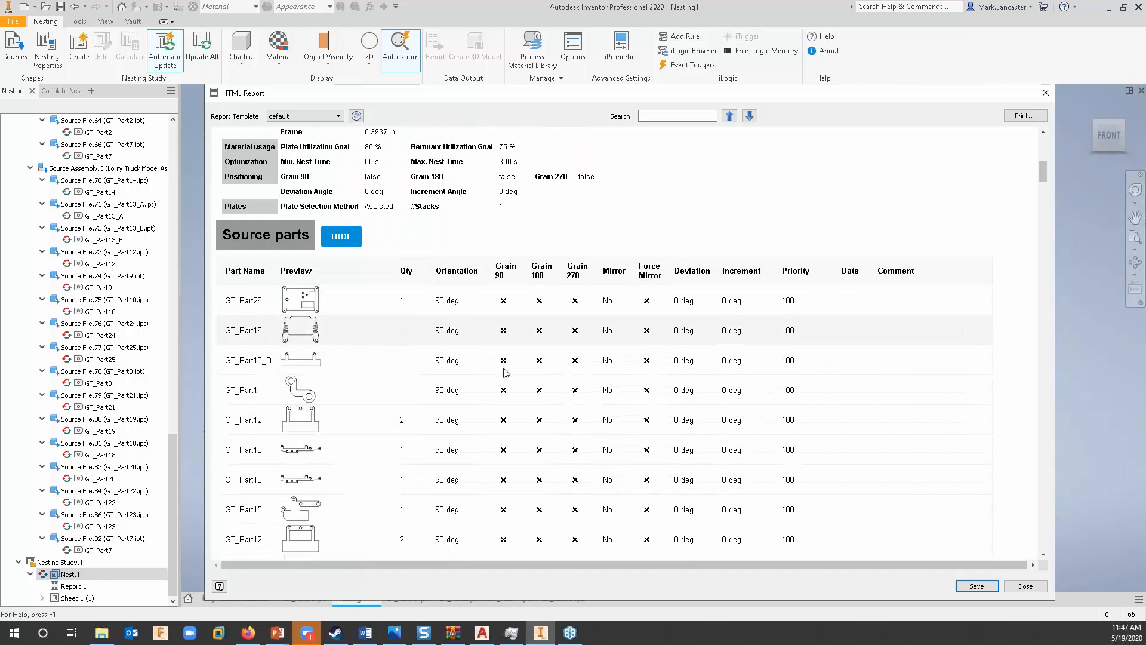
pyautogui.scroll(-2, 602, 403)
pyautogui.scroll(-1, 602, 403)
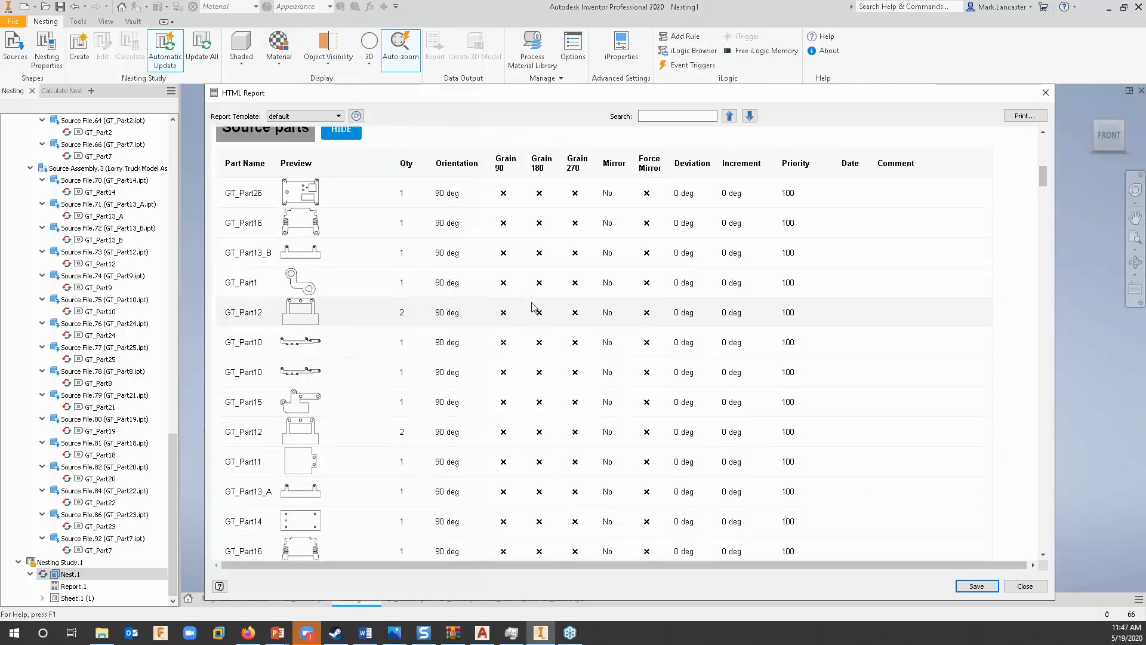
pyautogui.scroll(-10, 534, 307)
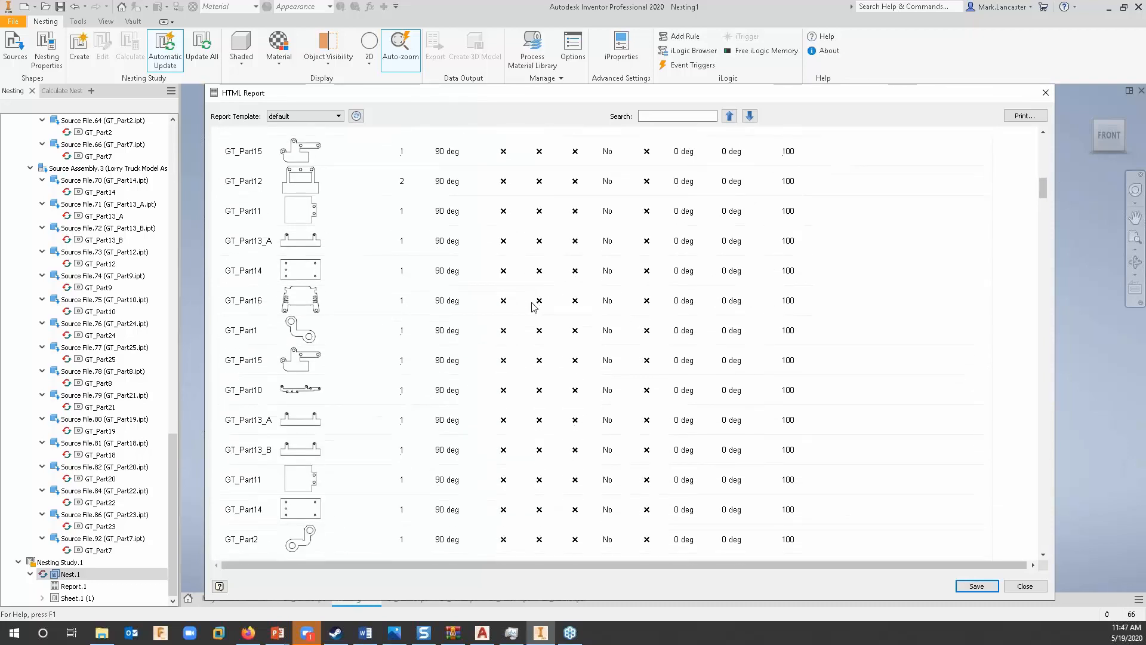
pyautogui.scroll(-10, 535, 308)
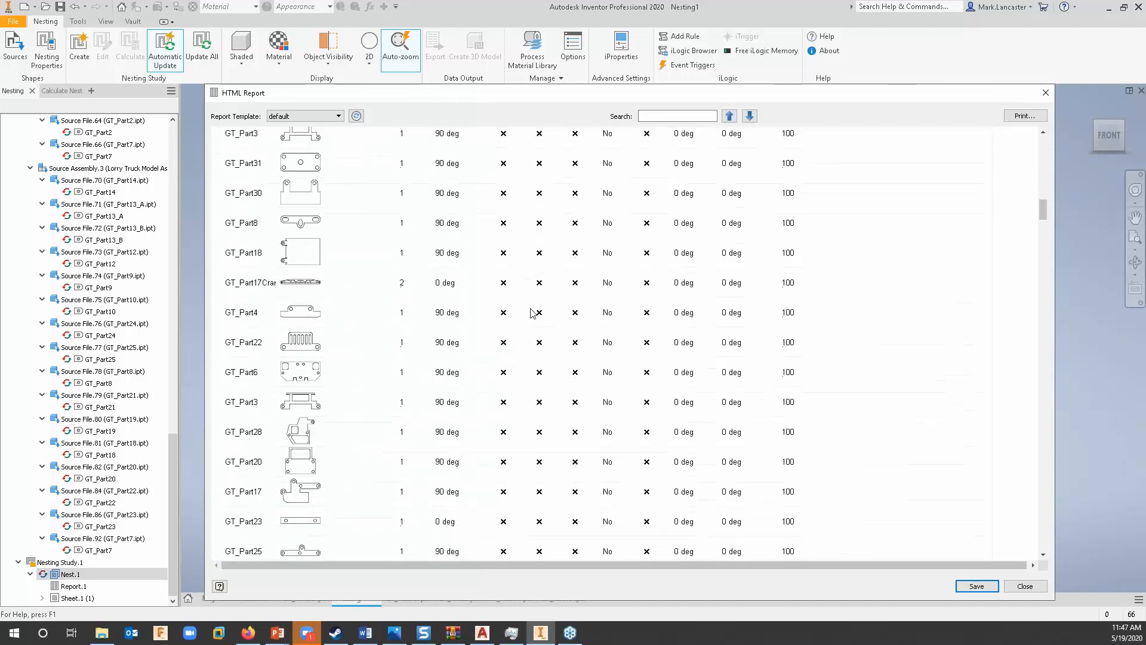
pyautogui.scroll(-15, 533, 312)
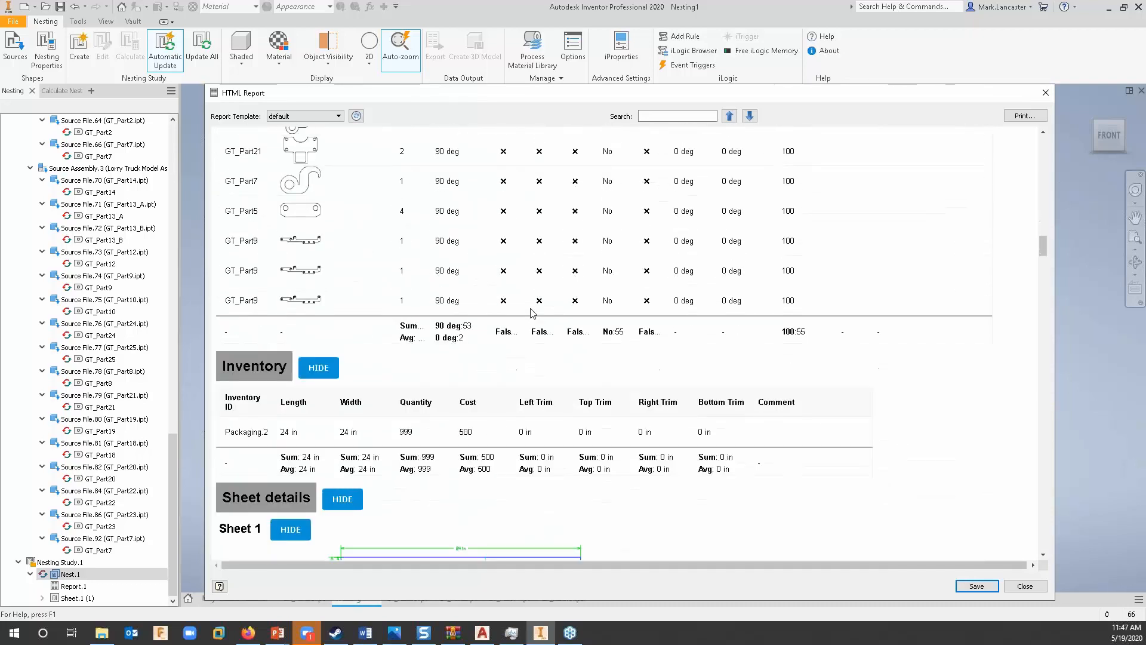
# Review the report's Sheet details, Sheet part summaries, Sheets and Part summaries tables for areas, counts and costs.
pyautogui.scroll(-15, 535, 329)
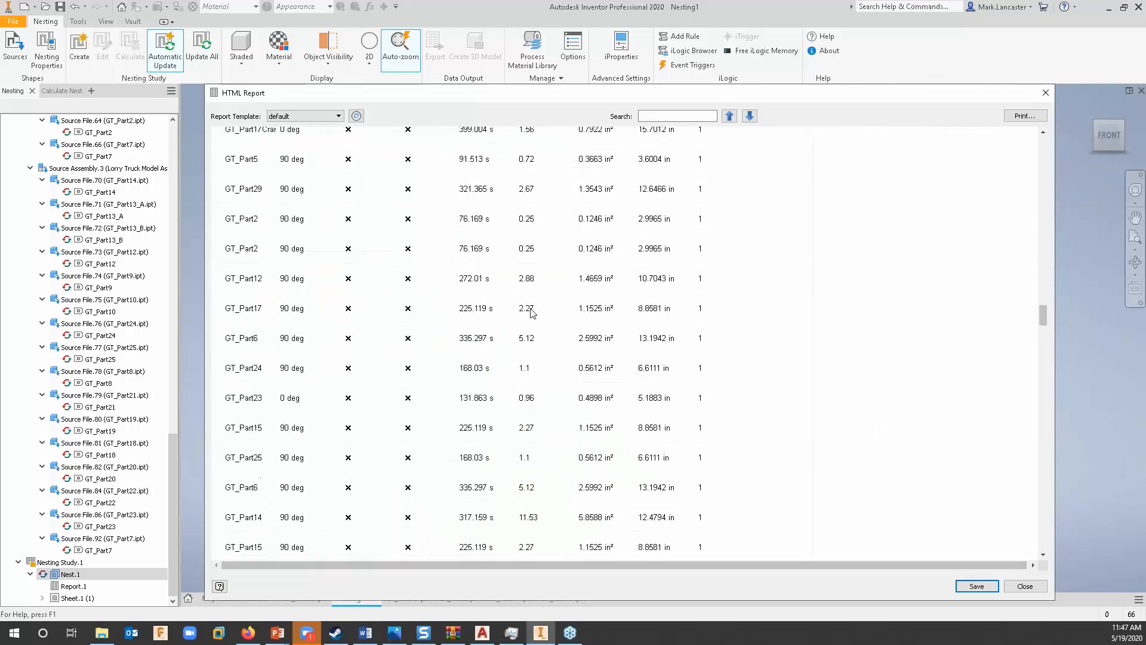
pyautogui.scroll(-15, 535, 352)
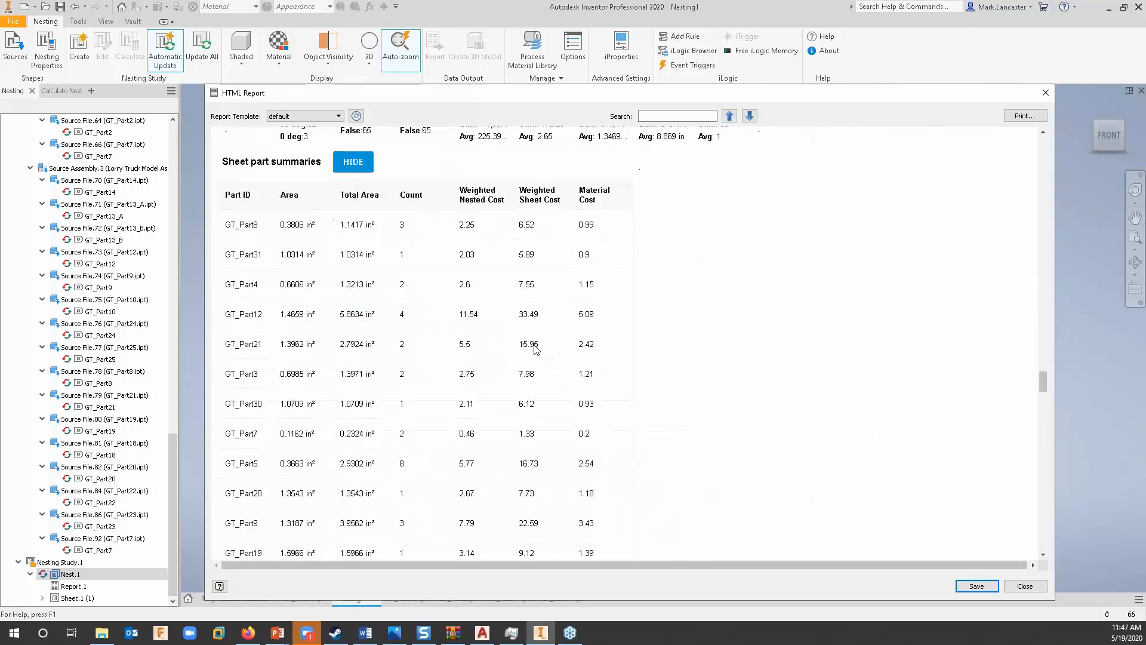
pyautogui.scroll(-2, 536, 349)
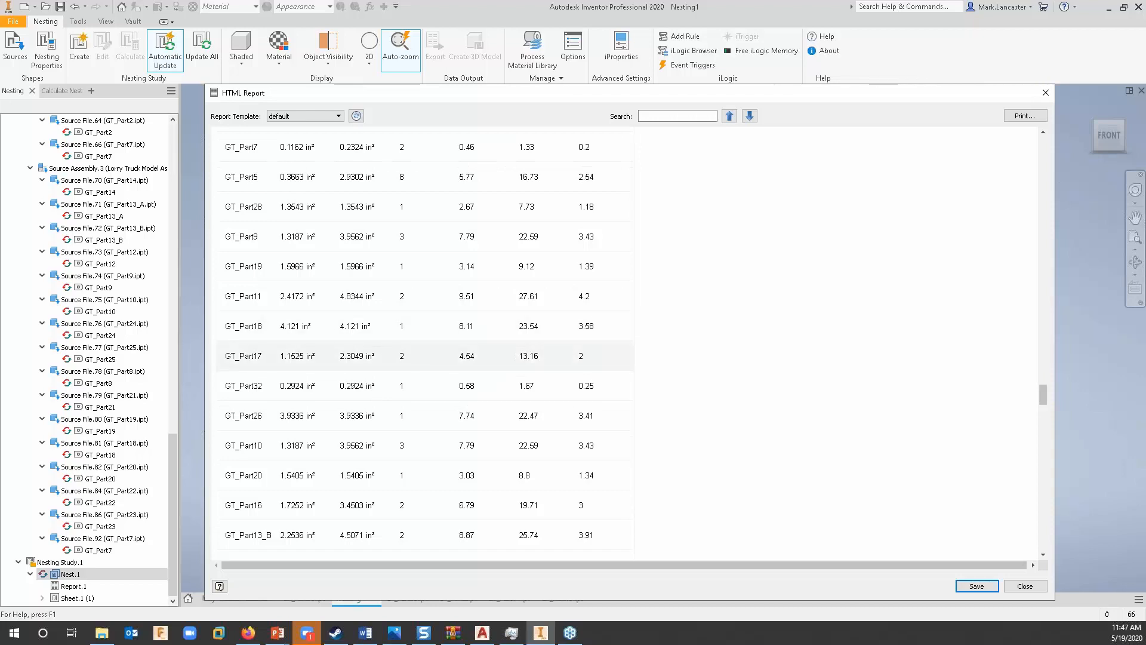
pyautogui.scroll(-12, 389, 391)
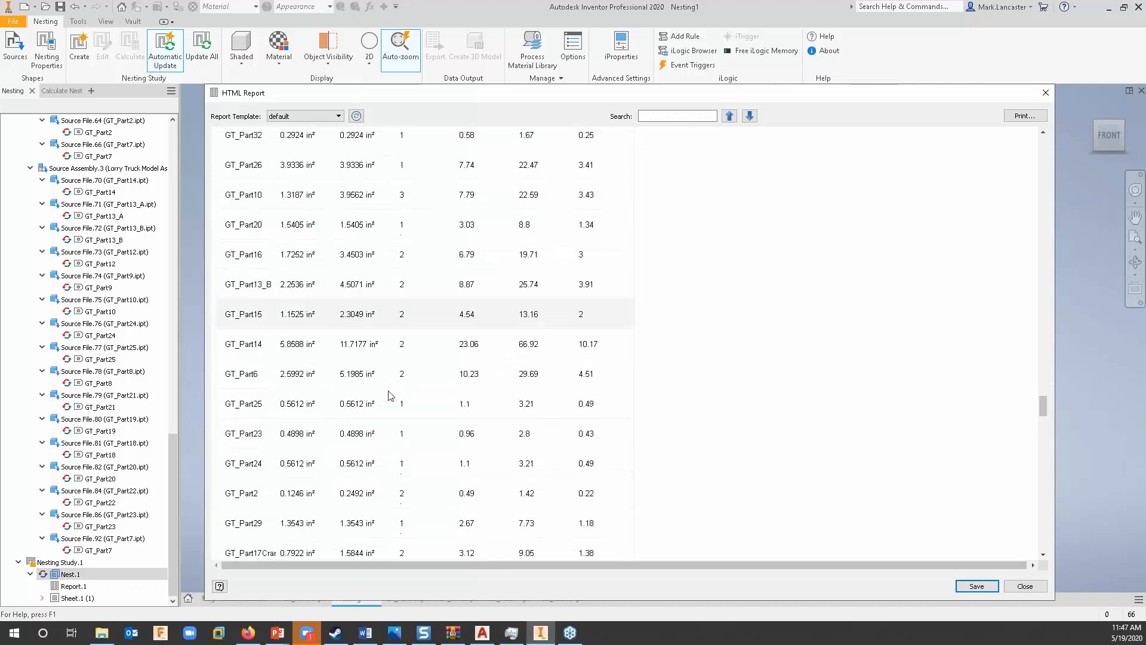
pyautogui.scroll(-12, 389, 395)
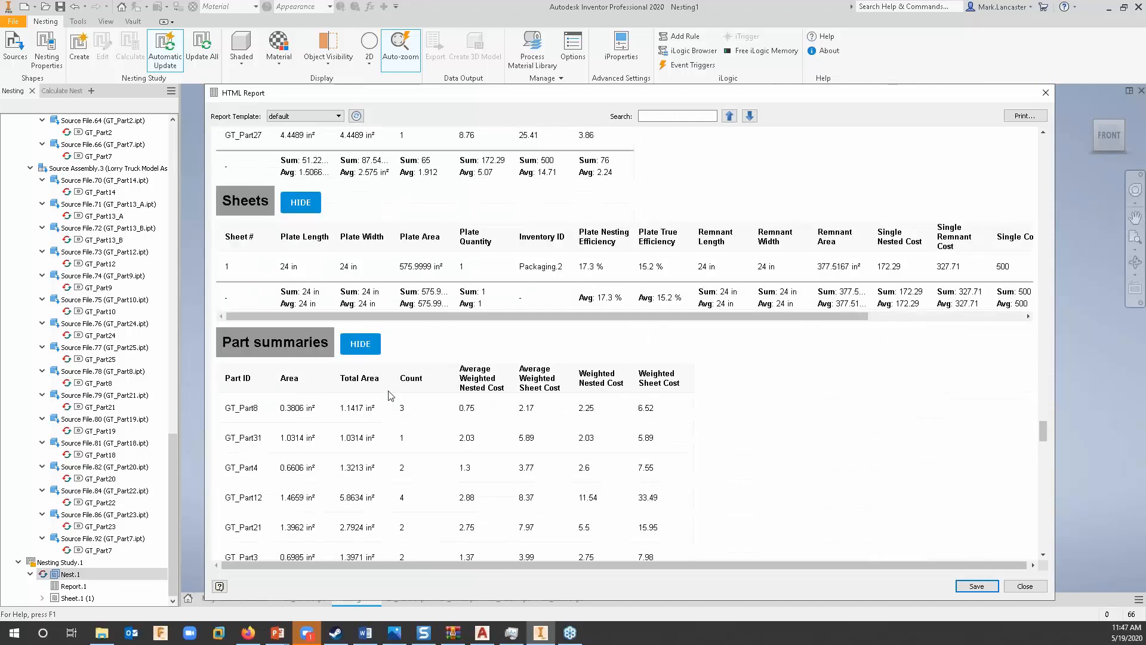
pyautogui.scroll(-20, 389, 396)
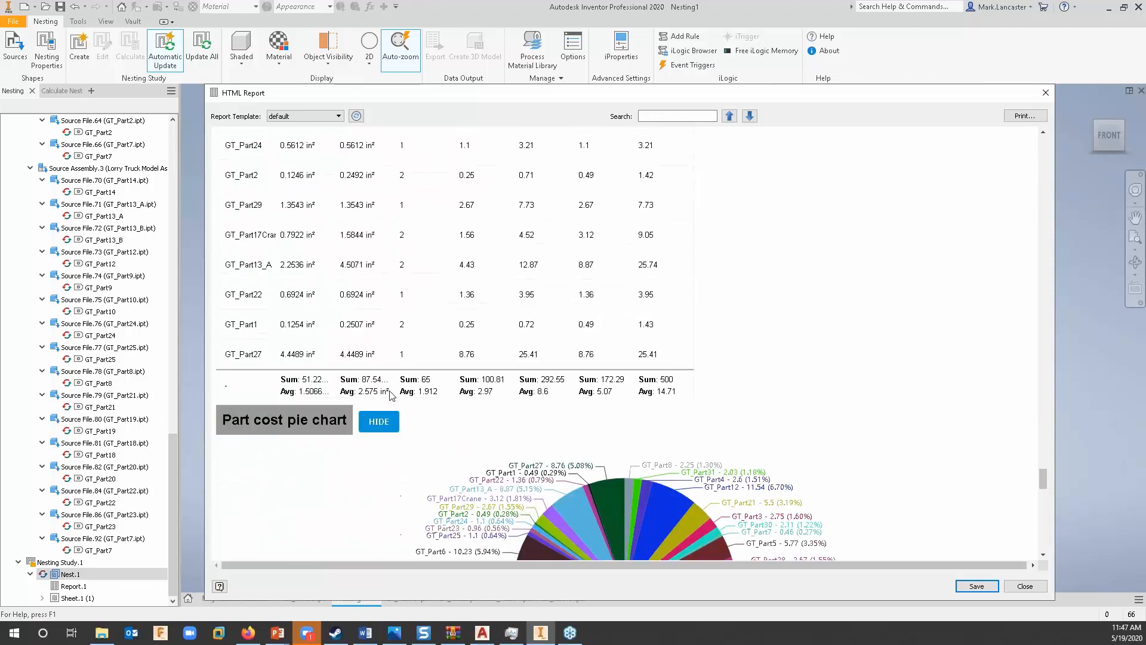
# Review the report's part cost, part counts, efficiency and sheet areas charts and the Excluded Parts section, and close the report.
pyautogui.scroll(-3, 391, 396)
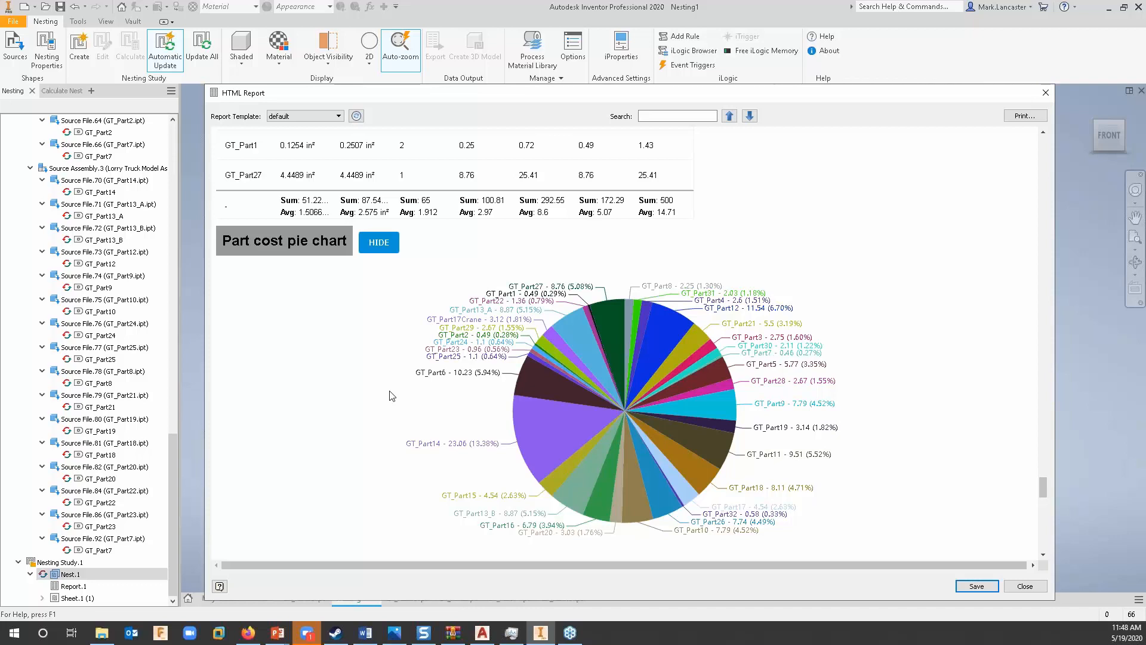
pyautogui.scroll(-2, 573, 427)
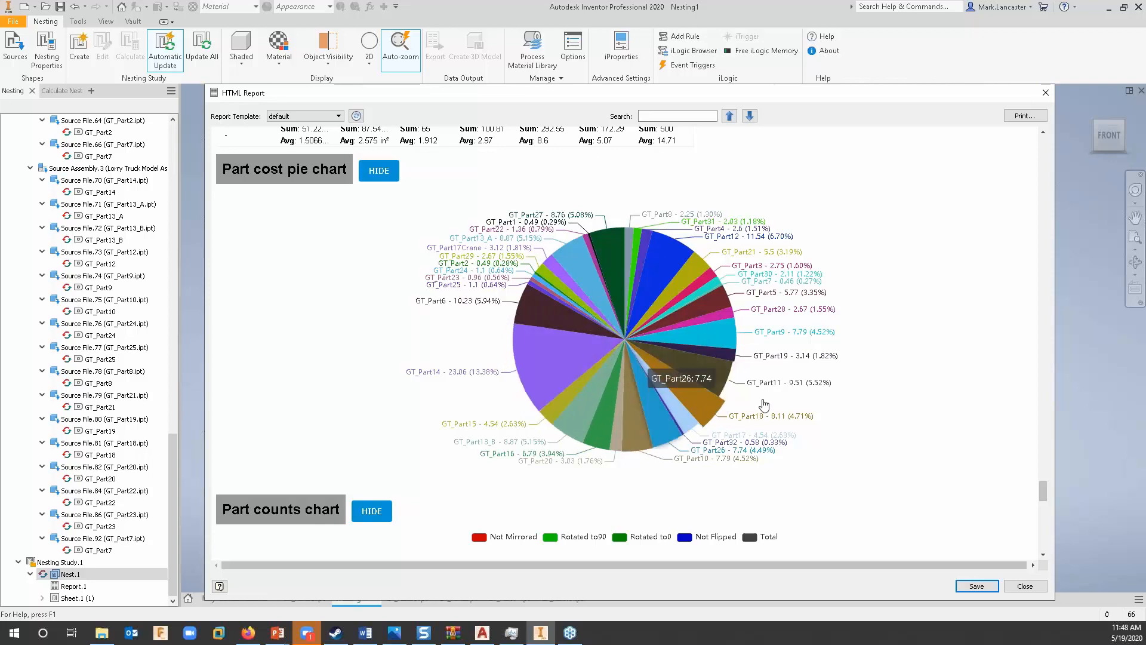
pyautogui.scroll(-2, 746, 406)
pyautogui.scroll(-10, 618, 417)
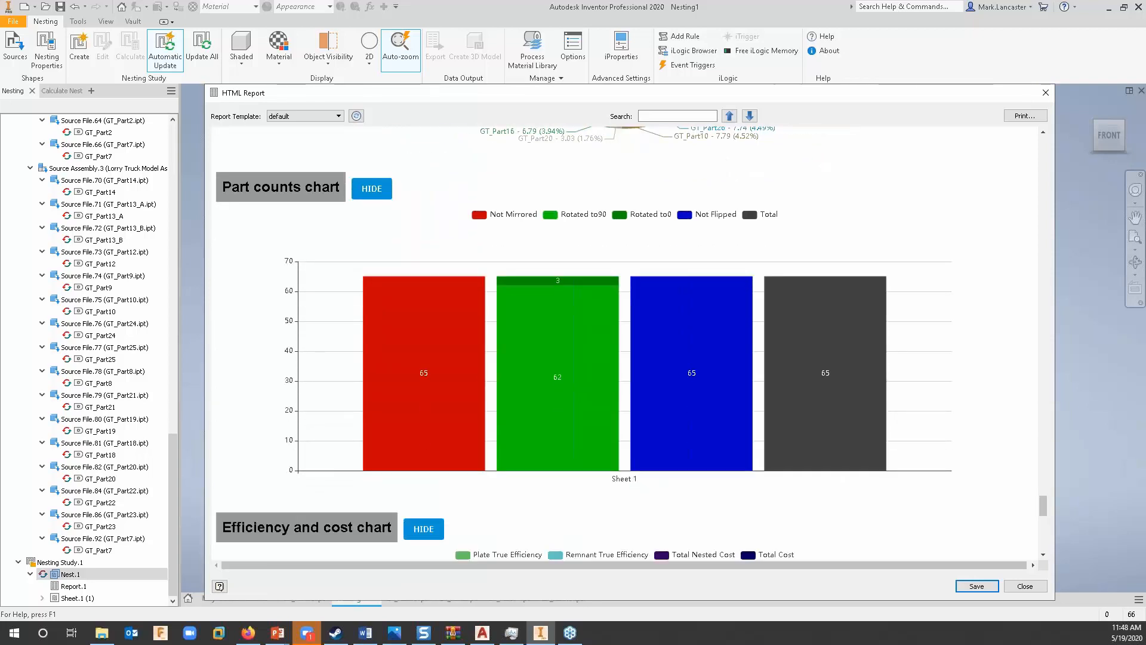
pyautogui.scroll(-3, 618, 416)
pyautogui.scroll(-4, 621, 422)
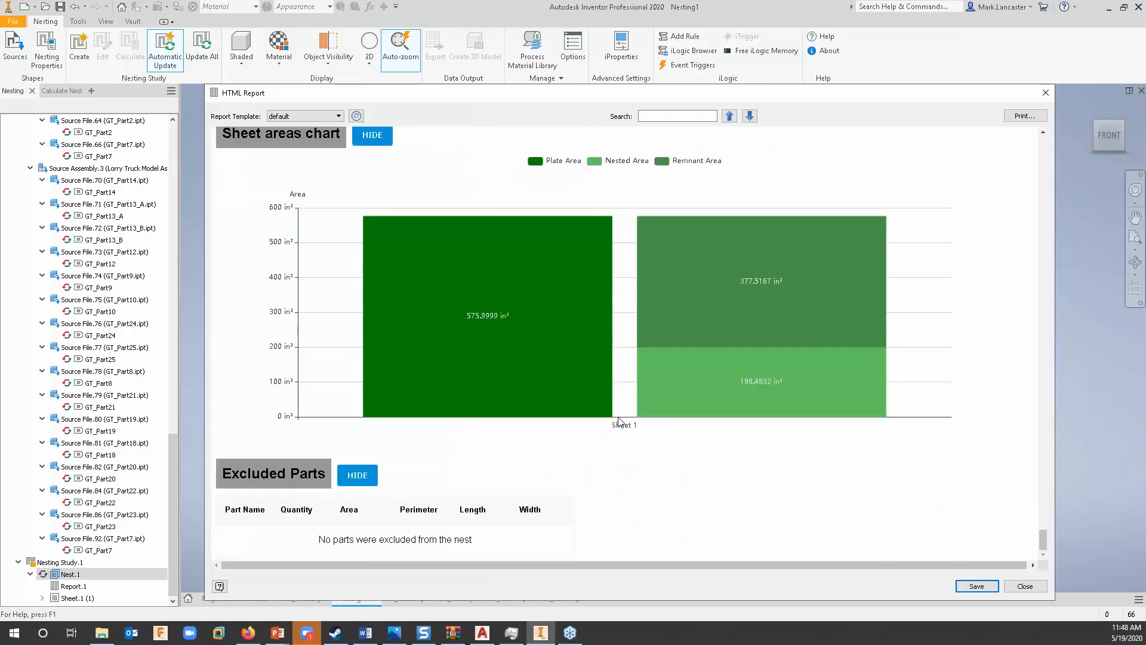
pyautogui.scroll(13, 619, 422)
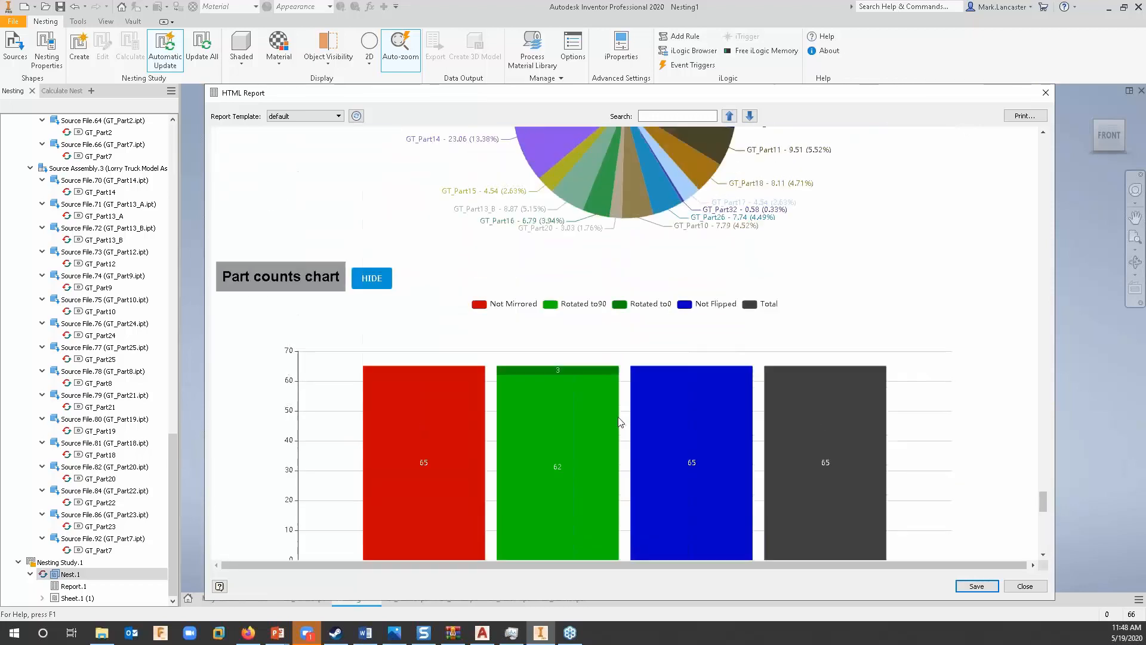
pyautogui.scroll(10, 618, 422)
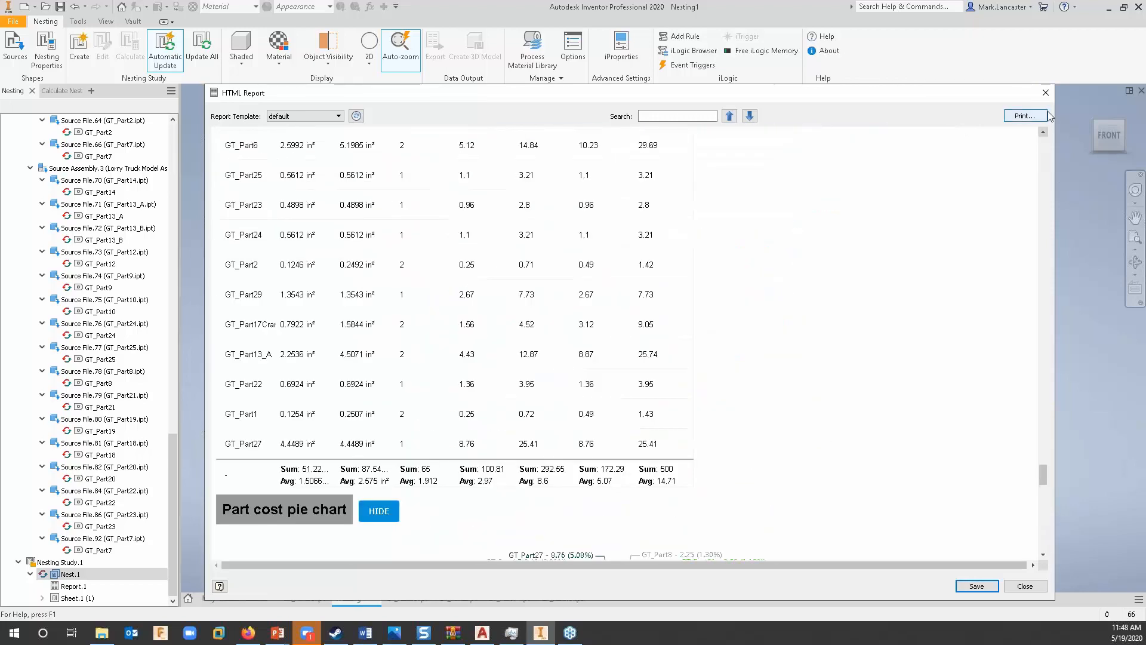
pyautogui.click(1046, 93)
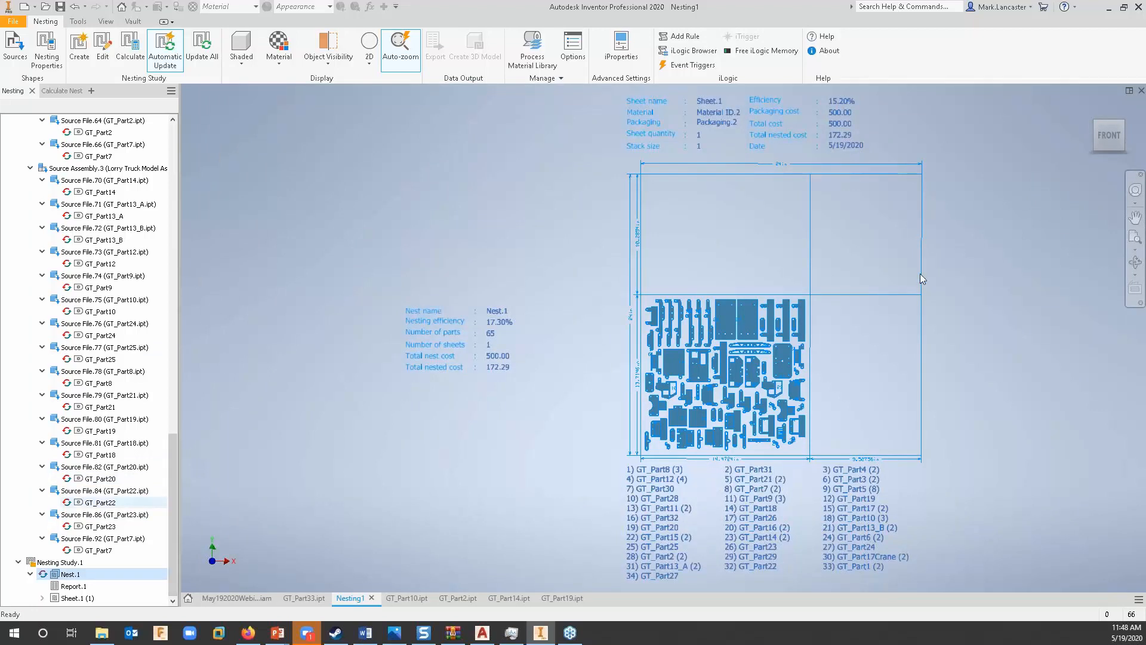
# Highlight Sheet.1 and Nest.1 of the nesting study and check which commands are available for Nest.1.
pyautogui.click(72, 598)
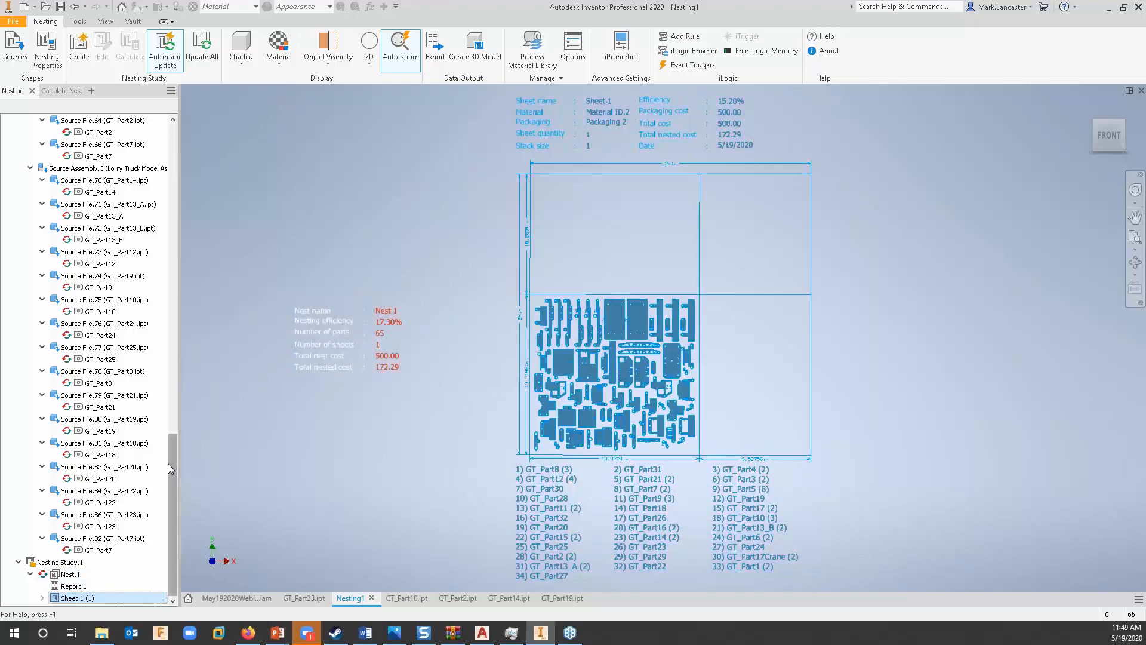
pyautogui.click(69, 575)
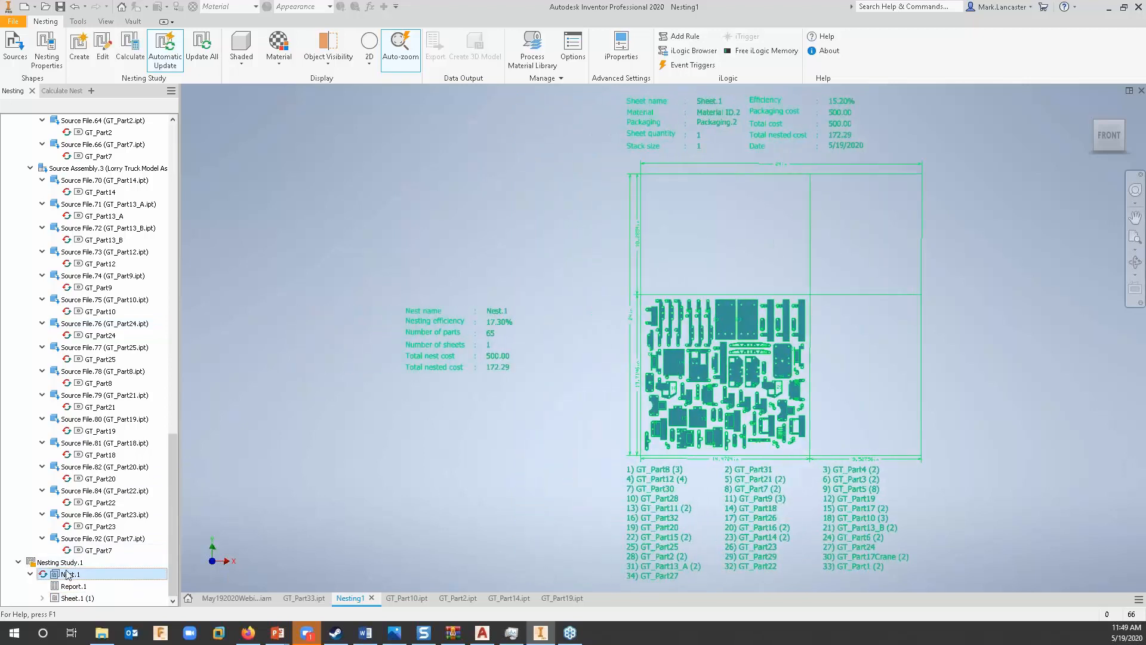
pyautogui.rightClick(68, 576)
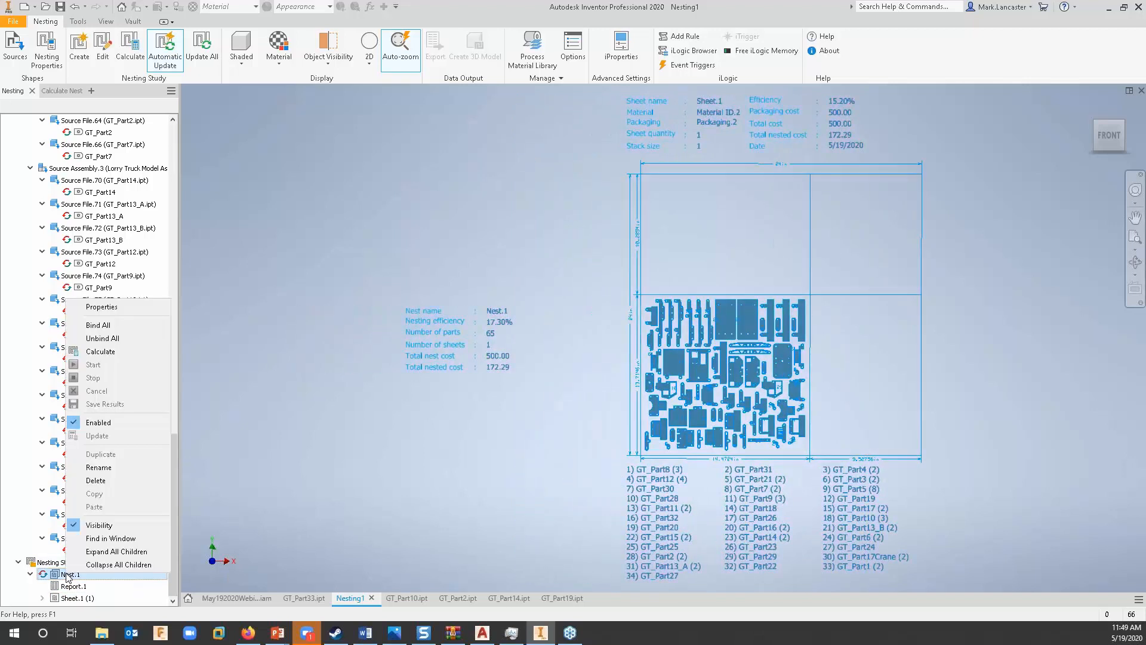
pyautogui.click(284, 366)
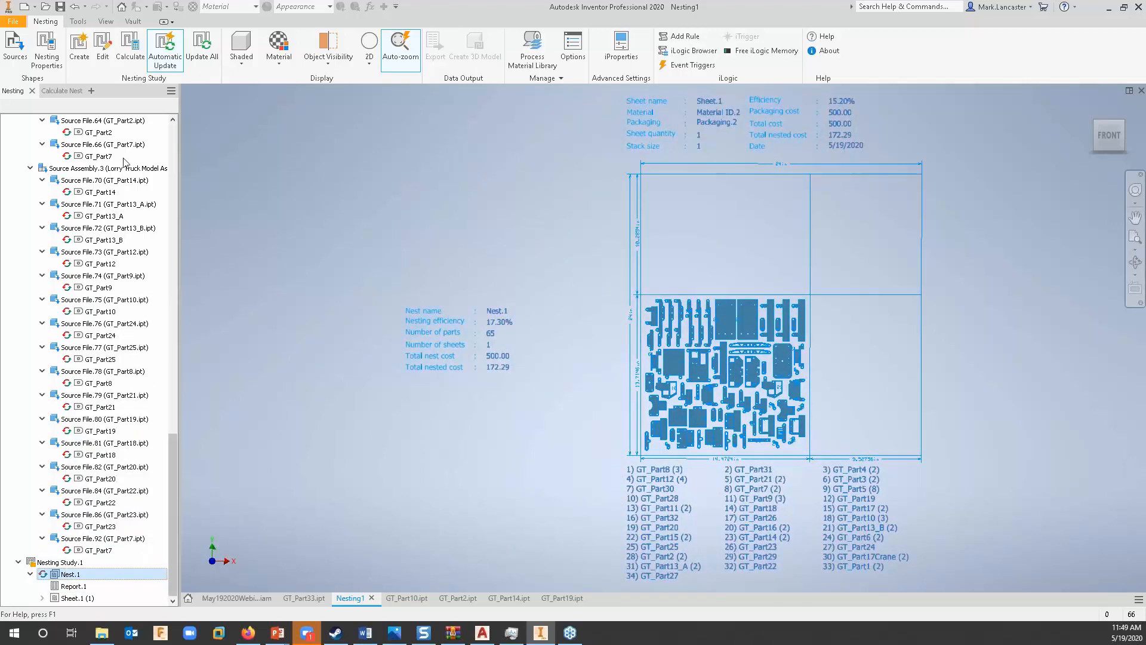
# Review the edit settings of Nest.1, including its shape quantities, priorities, rotation options and global nest parameters, and close them without changes.
pyautogui.click(103, 52)
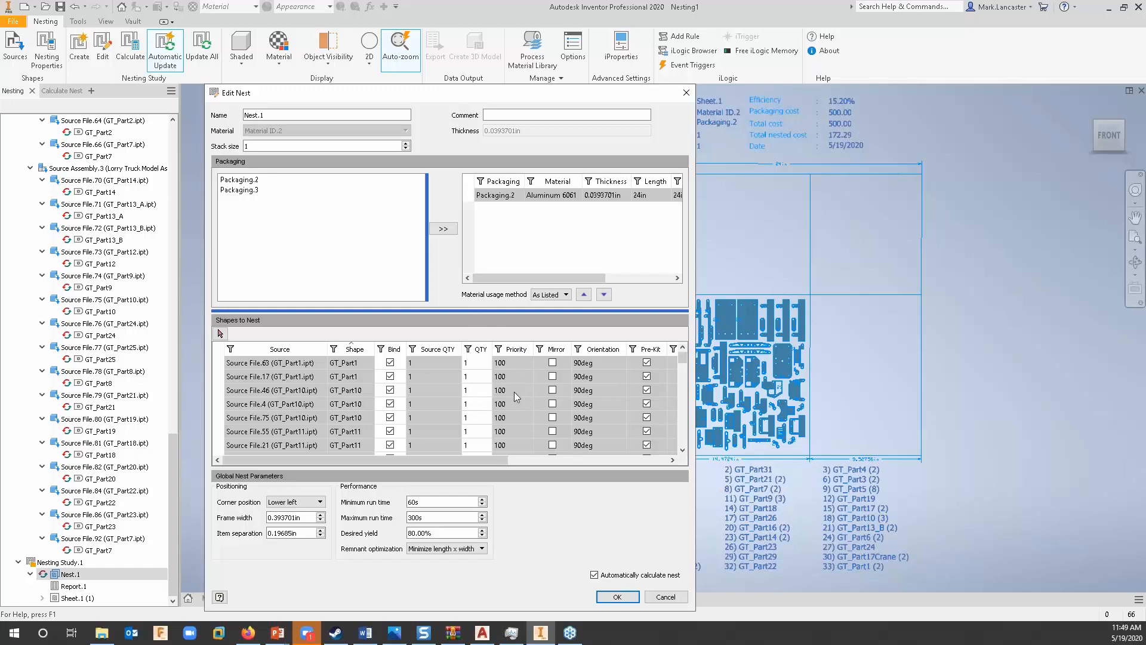
pyautogui.scroll(-5, 514, 392)
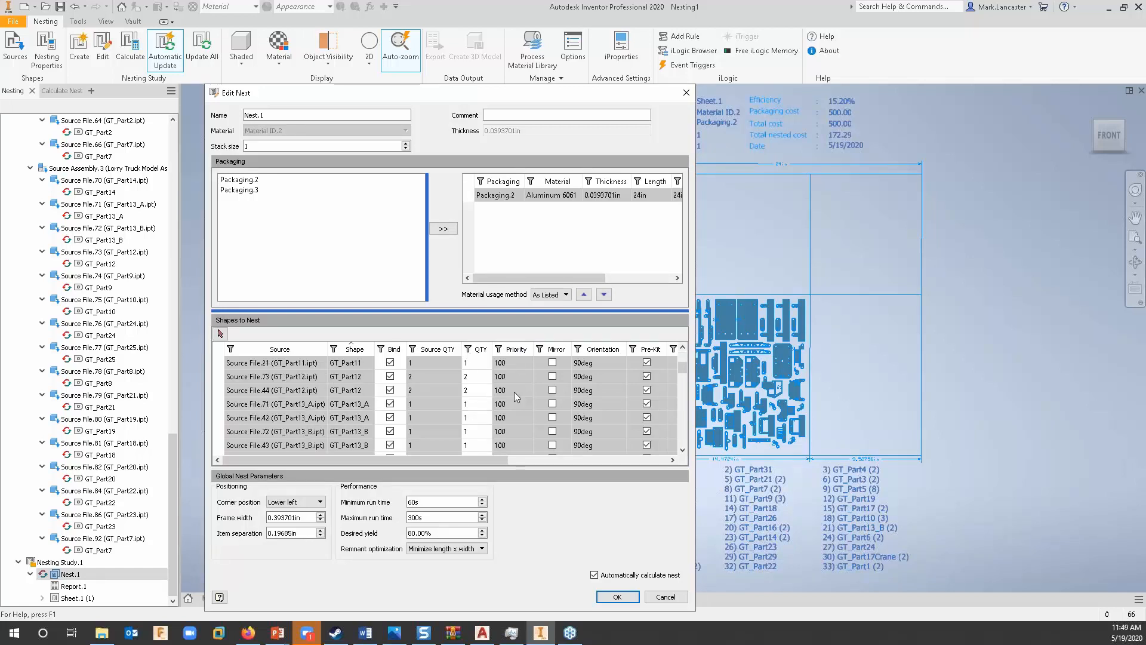
pyautogui.moveTo(500, 461); pyautogui.dragTo(629, 461)
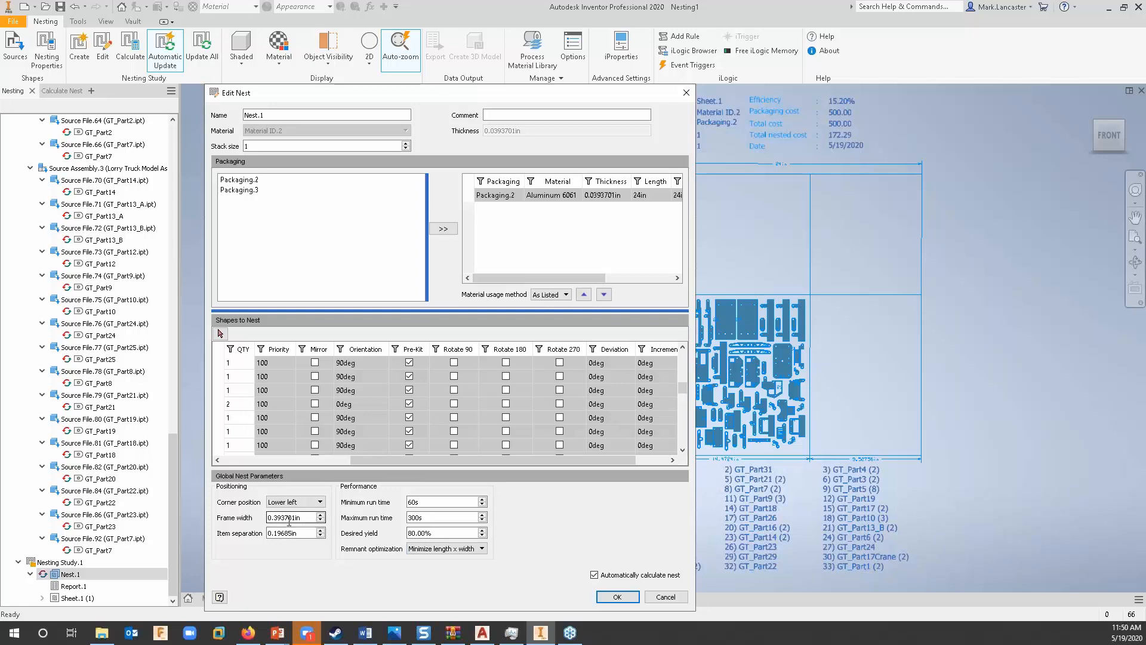
pyautogui.click(665, 597)
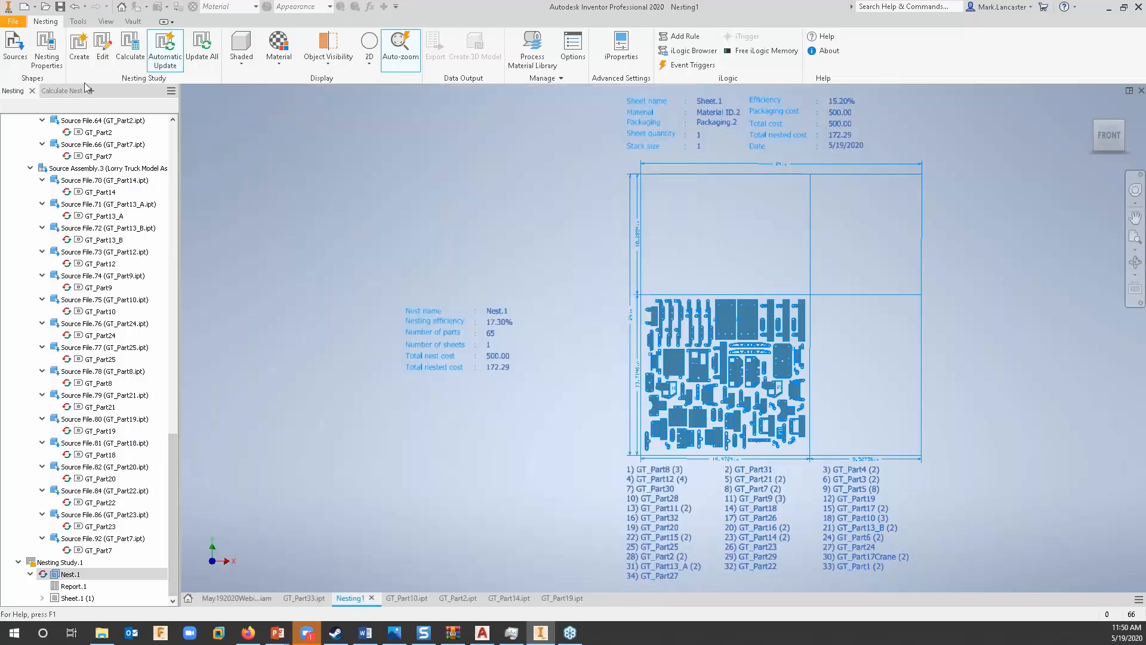
# Create and calculate a second nesting study with multi-value job quantities: 2 Crane, 3 Dump and 4 Lorry truck assemblies.
pyautogui.click(81, 59)
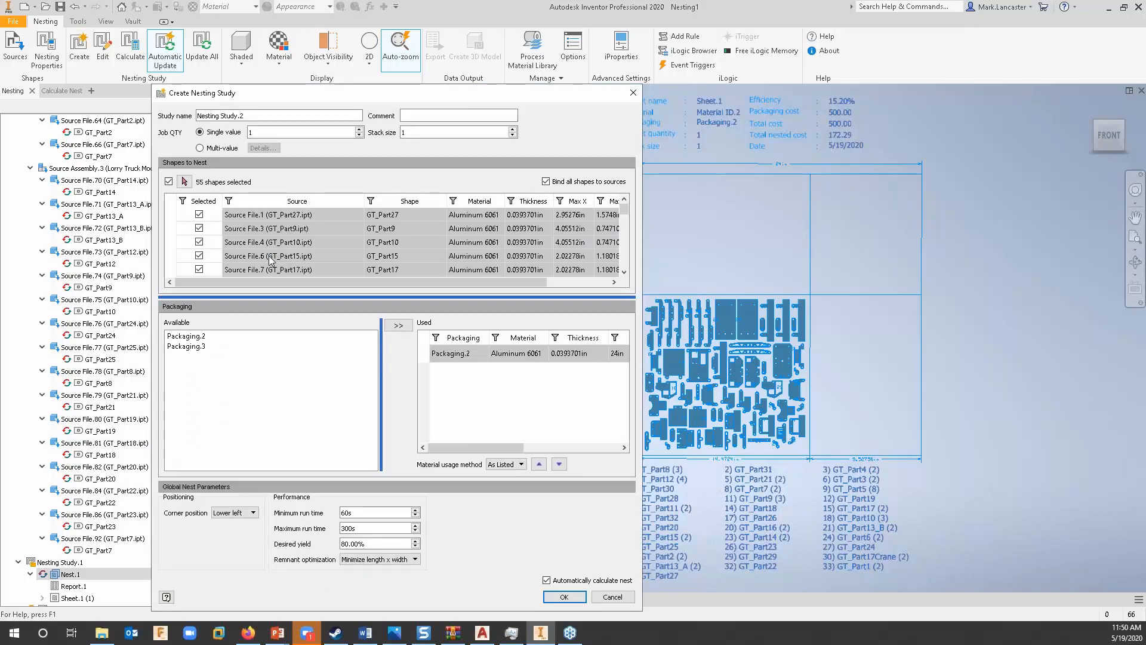
pyautogui.click(200, 148)
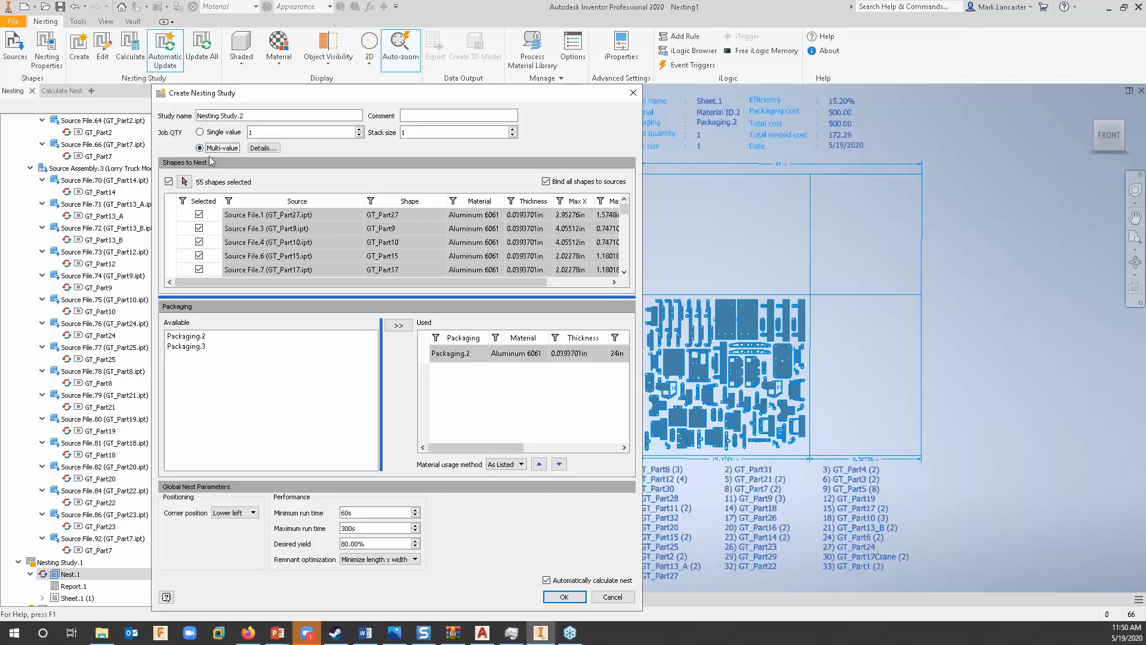
pyautogui.click(263, 148)
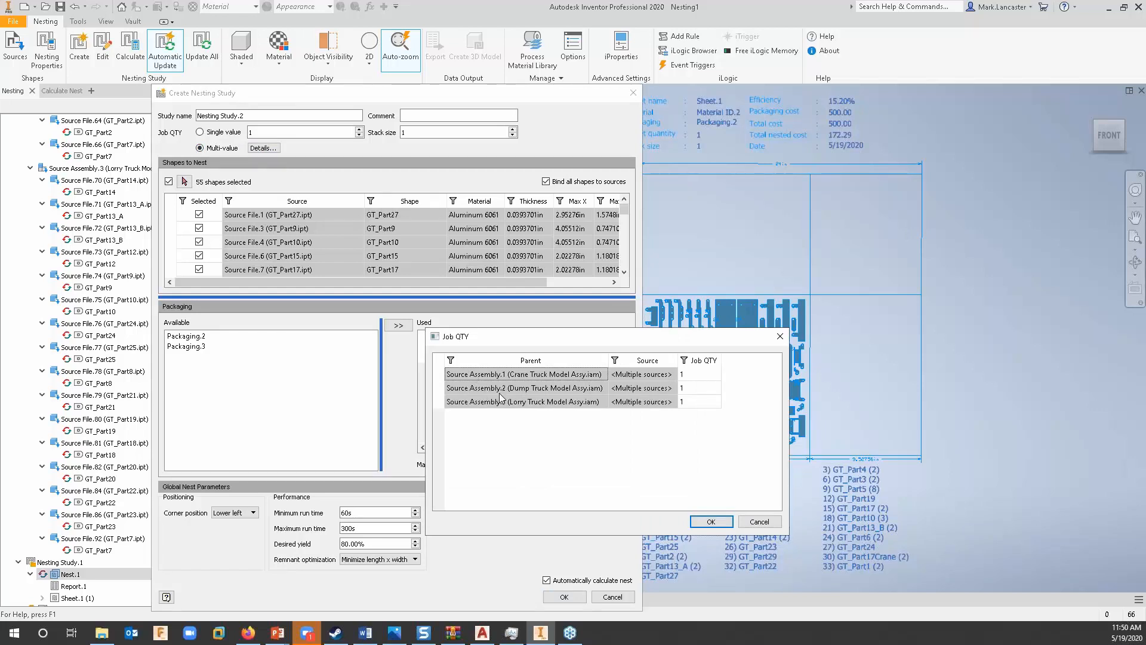
pyautogui.click(691, 375)
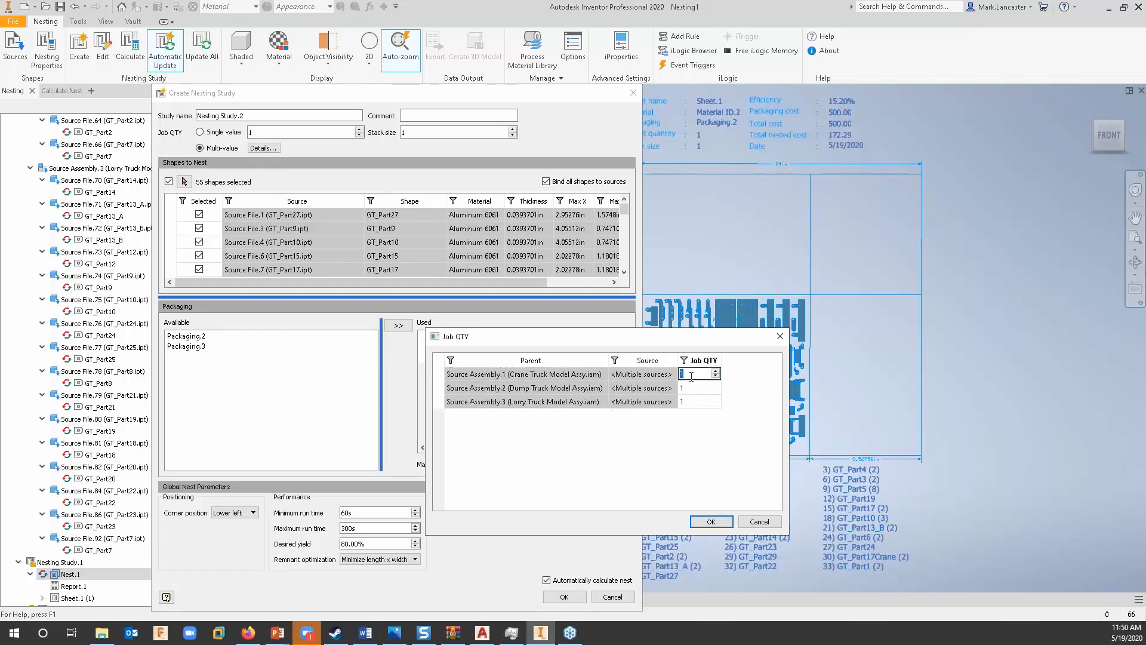
pyautogui.write('2')
pyautogui.click(691, 390)
pyautogui.write('3')
pyautogui.click(691, 404)
pyautogui.write('4')
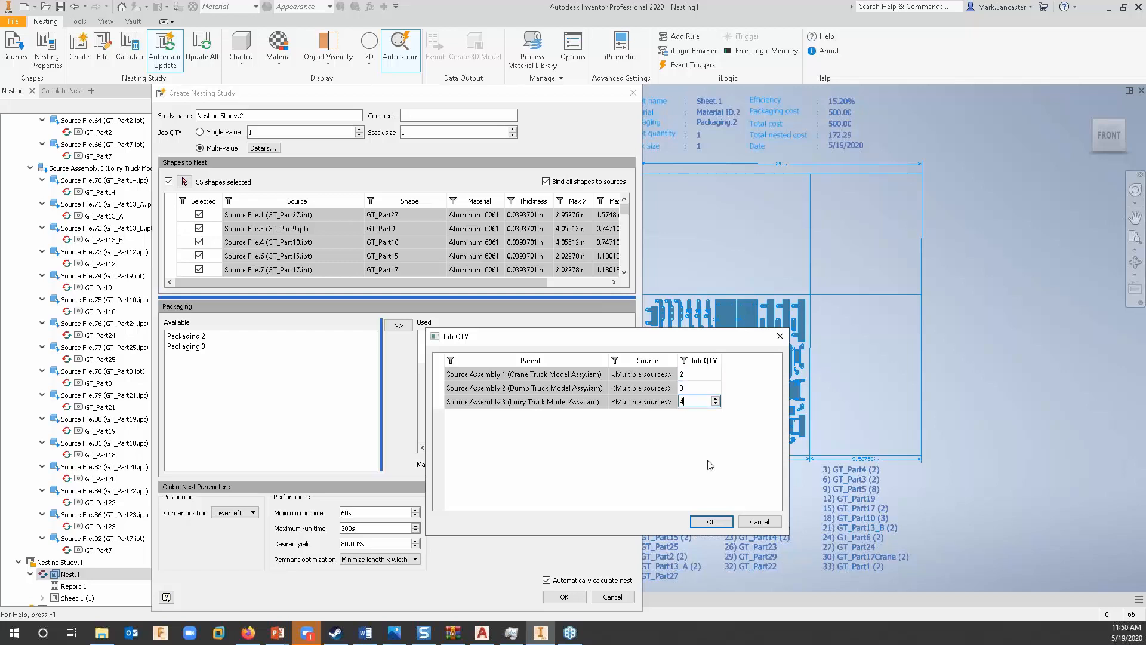
pyautogui.click(711, 521)
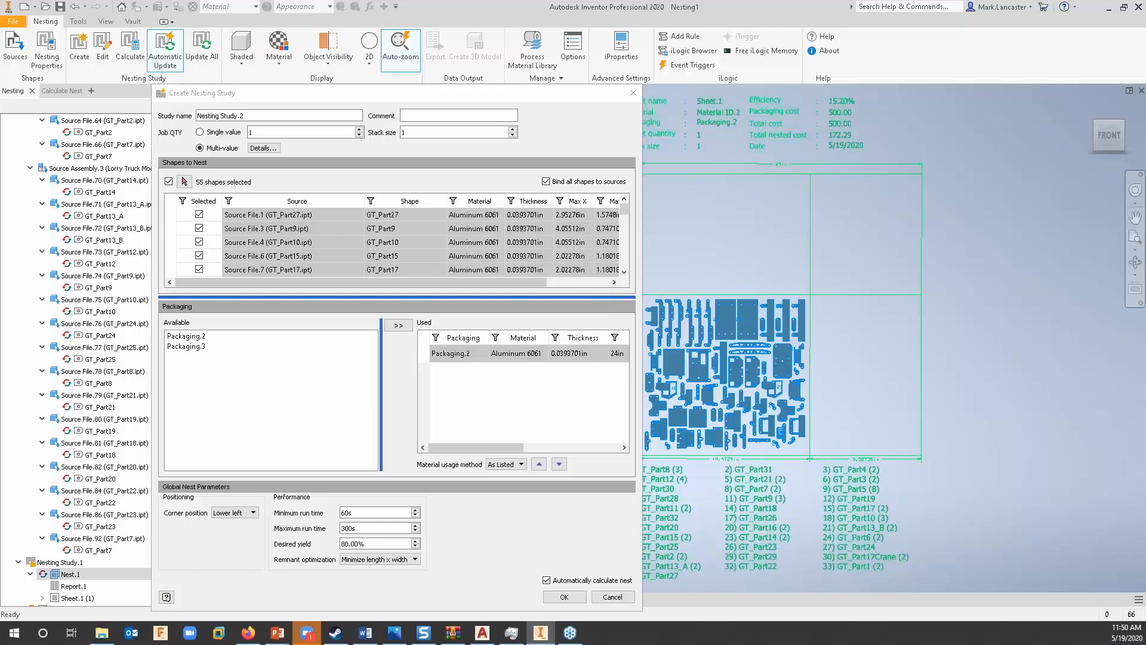
pyautogui.click(564, 597)
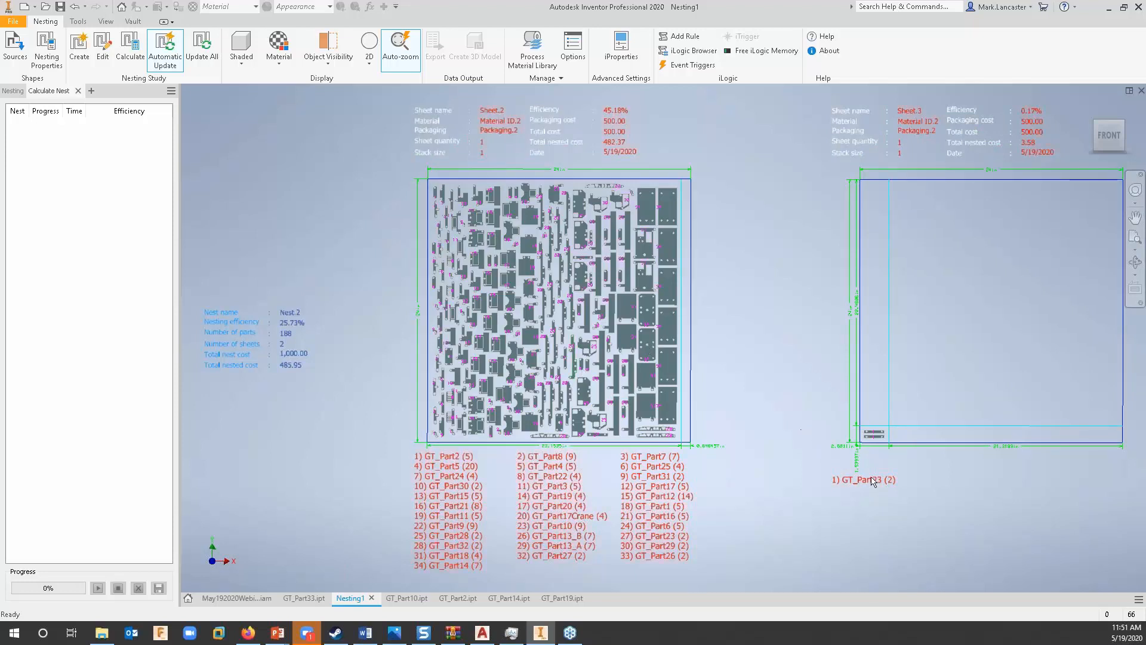
# Examine the parts nested on Sheet.3 of the new study and the part layout on Sheet.2.
pyautogui.scroll(5, 875, 449)
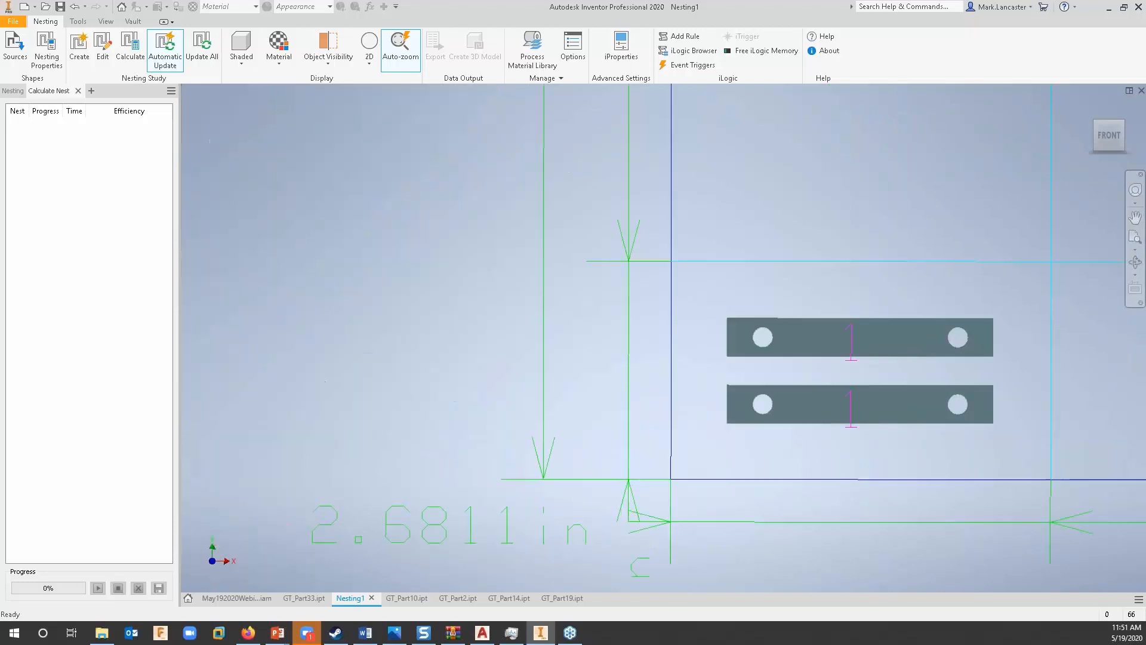
pyautogui.scroll(-4, 875, 449)
pyautogui.scroll(-4, 891, 429)
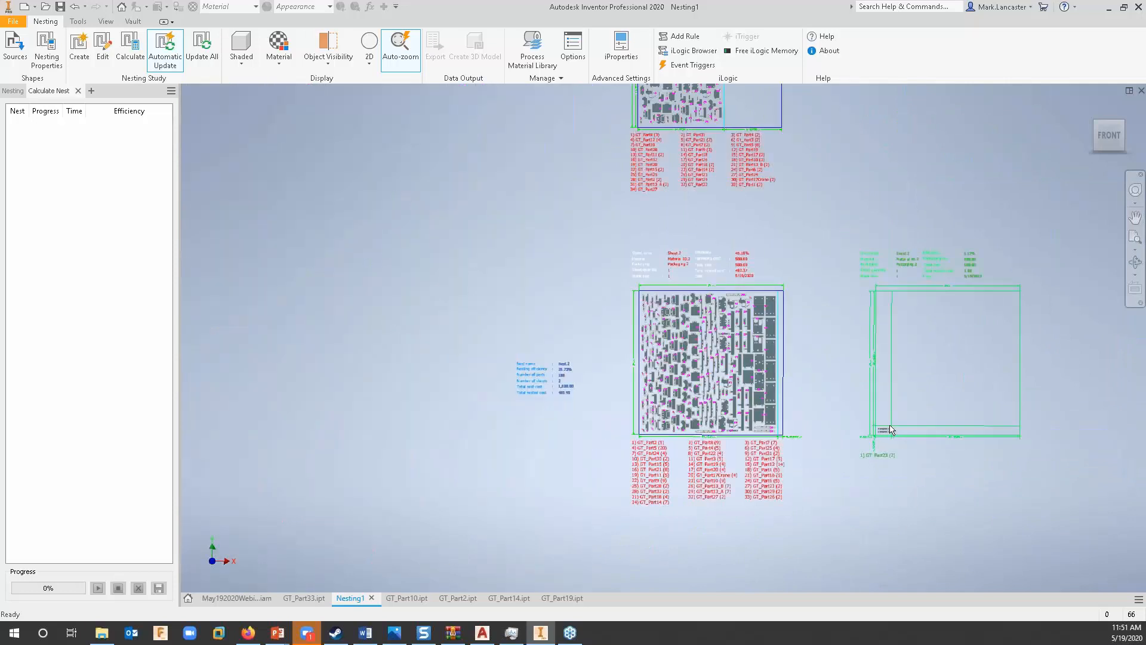
pyautogui.scroll(5, 890, 430)
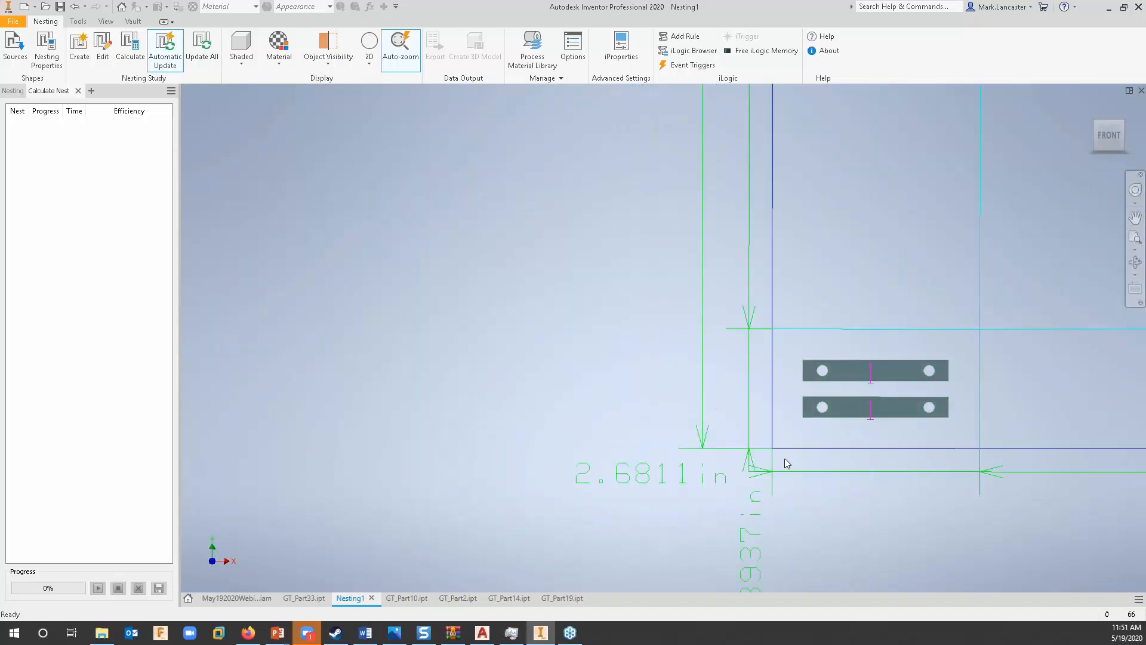
pyautogui.scroll(-6, 594, 523)
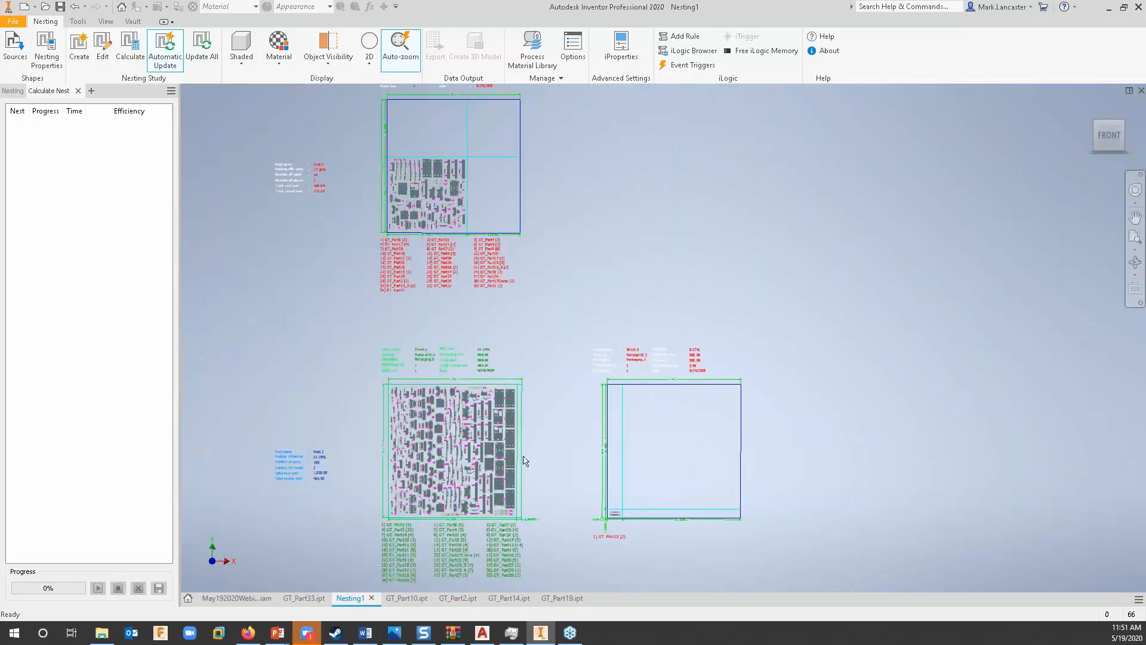
pyautogui.scroll(3, 546, 449)
pyautogui.moveTo(546, 449); pyautogui.dragTo(726, 350, button='middle')
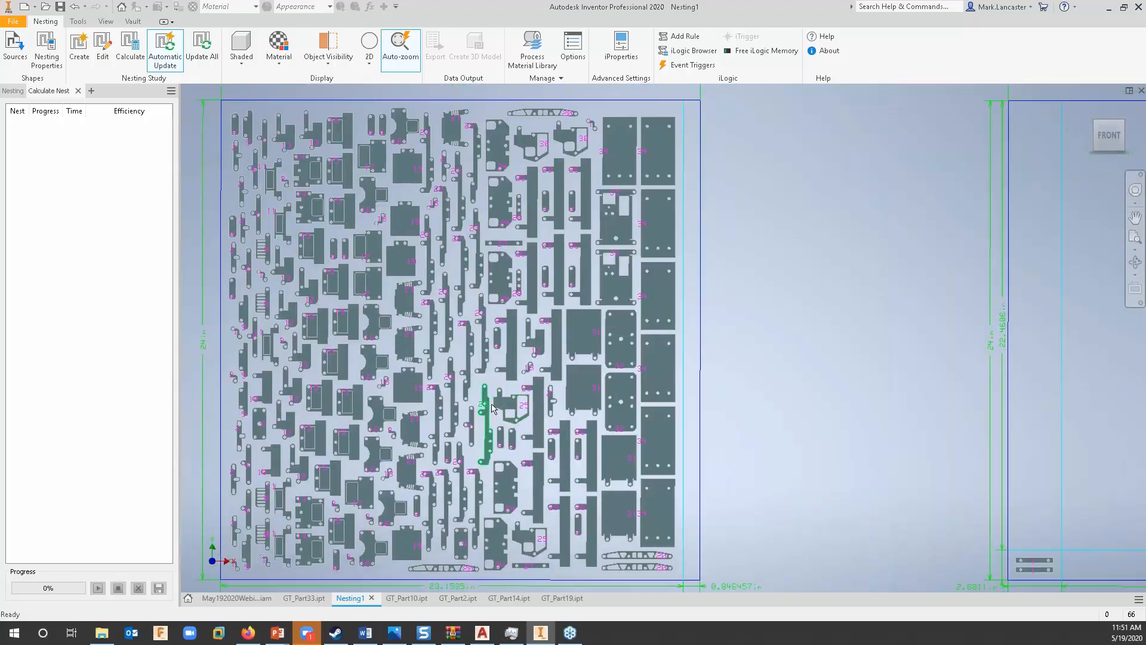
pyautogui.moveTo(523, 400); pyautogui.dragTo(631, 380, button='middle')
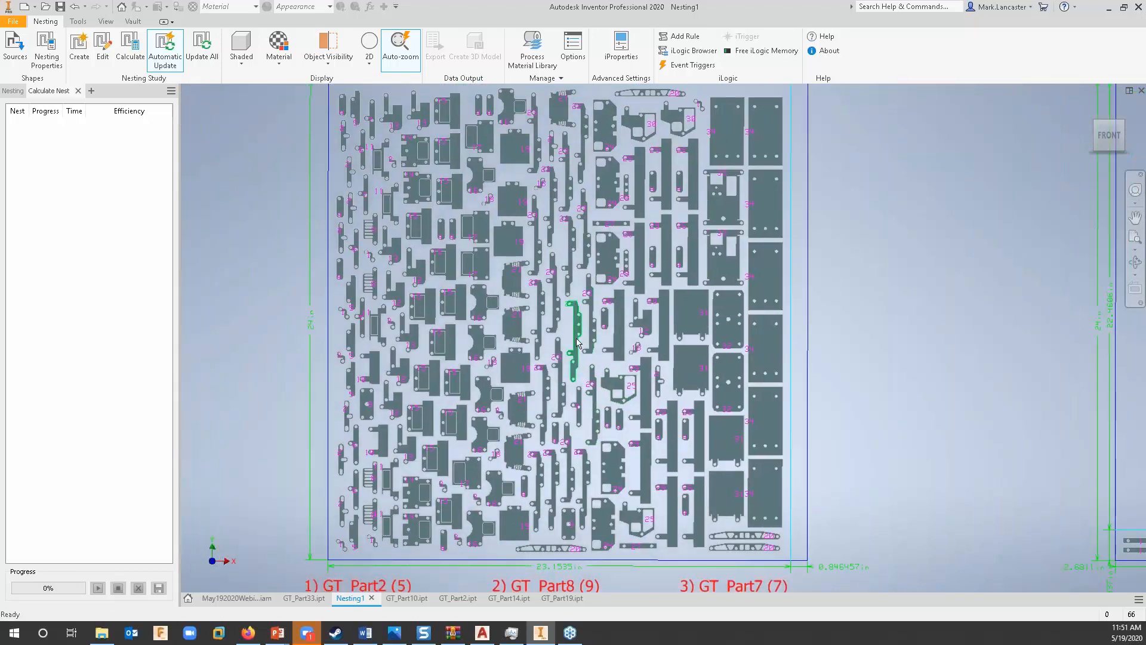
pyautogui.moveTo(419, 268); pyautogui.dragTo(417, 319, button='middle')
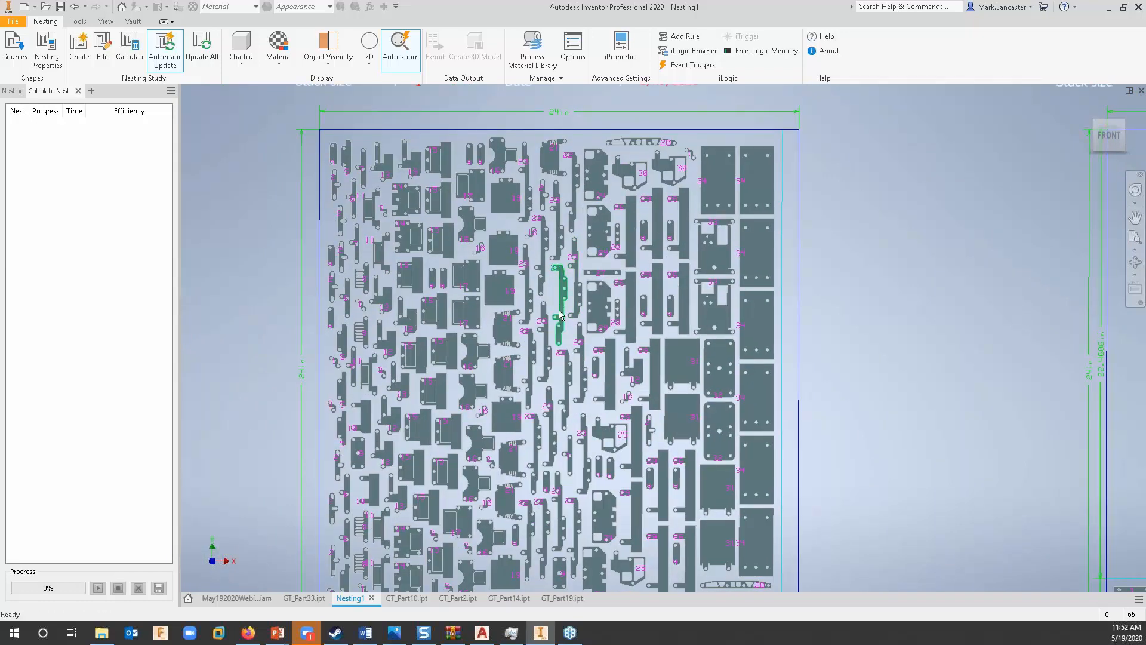
pyautogui.scroll(3, 563, 305)
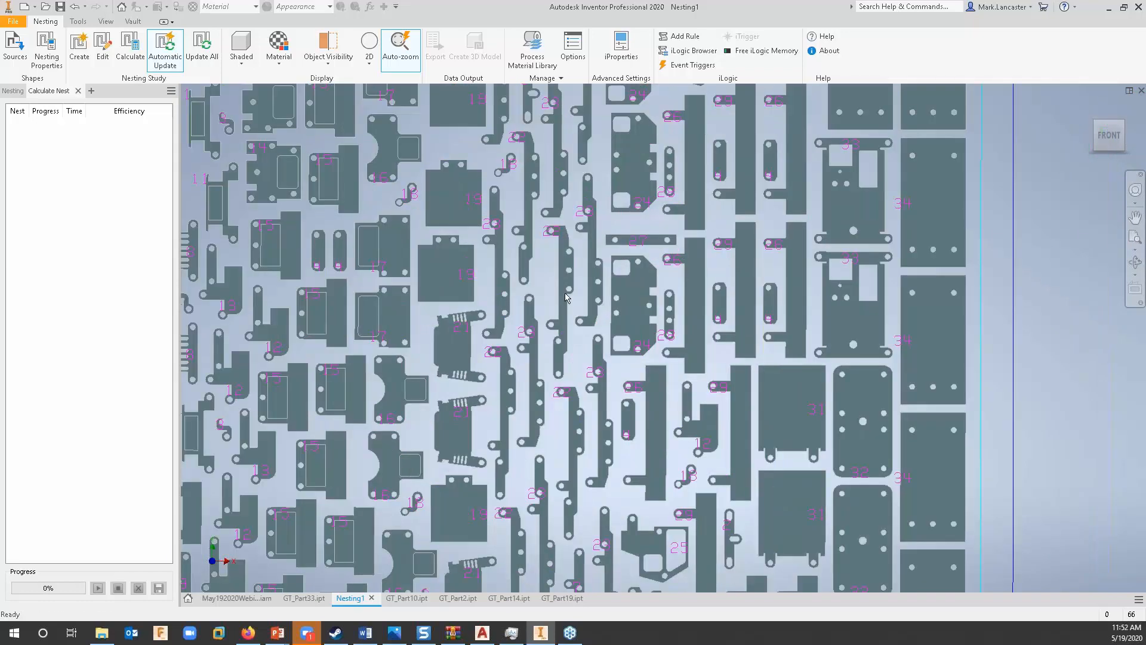
pyautogui.scroll(-5, 558, 335)
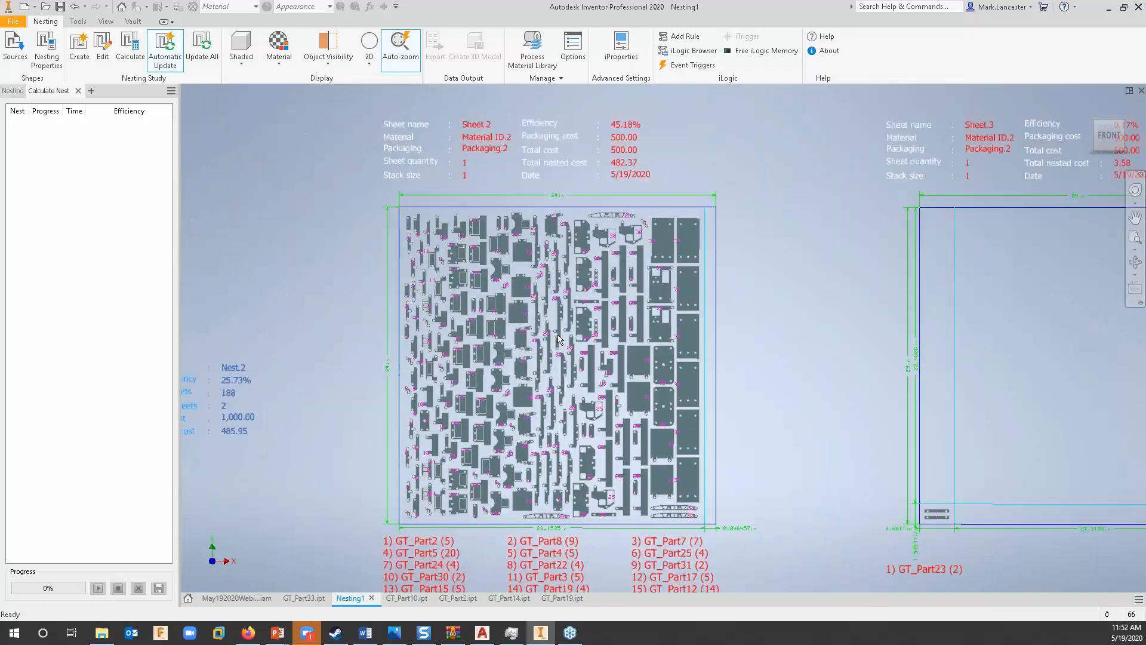
# Compare the sheet information of Sheet.2 and Sheet.3, including efficiency, packaging cost and total nested cost.
pyautogui.moveTo(690, 357); pyautogui.dragTo(574, 357, button='middle')
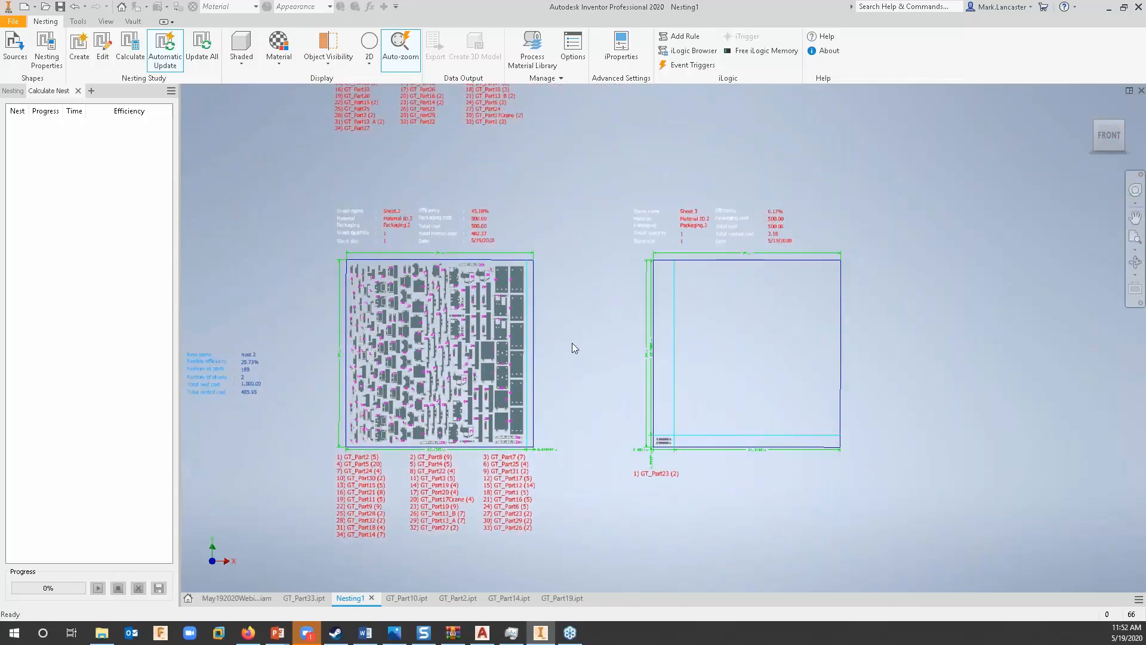
pyautogui.scroll(-2, 557, 354)
pyautogui.moveTo(557, 355); pyautogui.dragTo(637, 328, button='middle')
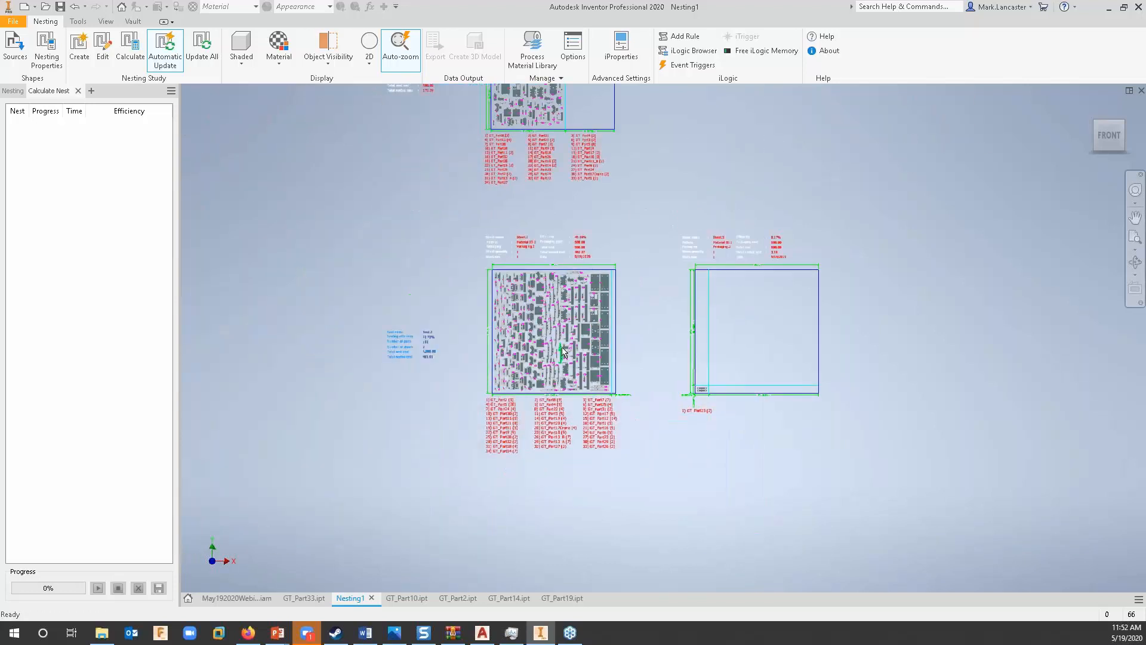
pyautogui.moveTo(588, 372); pyautogui.dragTo(585, 373, button='middle')
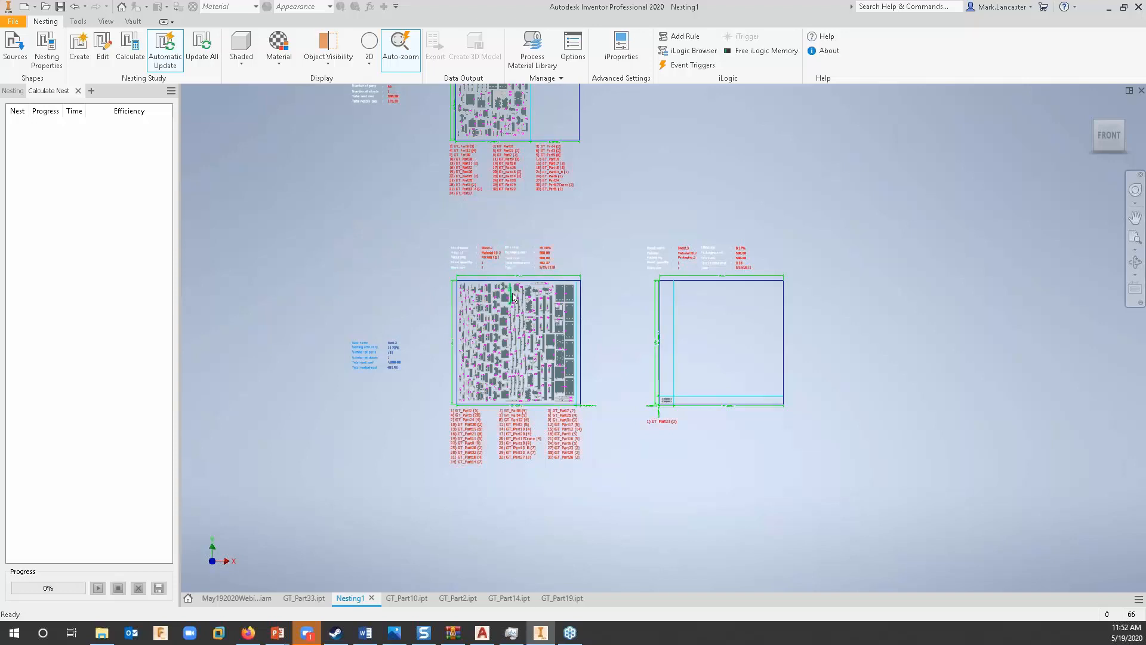
pyautogui.scroll(5, 508, 275)
pyautogui.scroll(3, 507, 271)
pyautogui.moveTo(499, 247); pyautogui.dragTo(479, 398, button='middle')
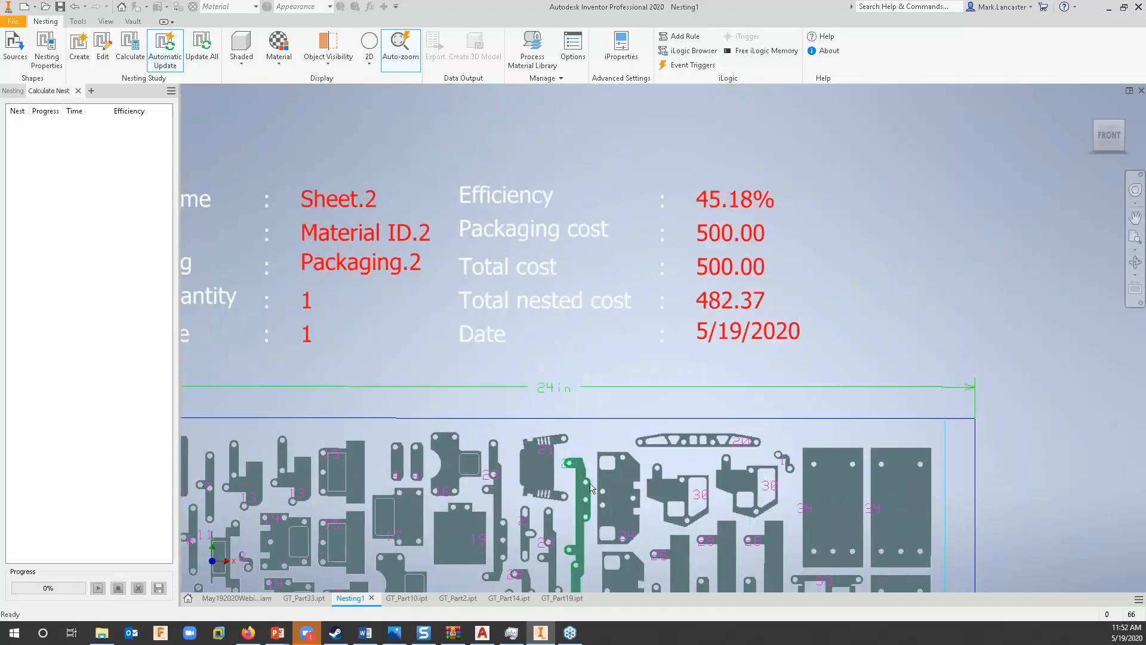
pyautogui.scroll(-6, 597, 478)
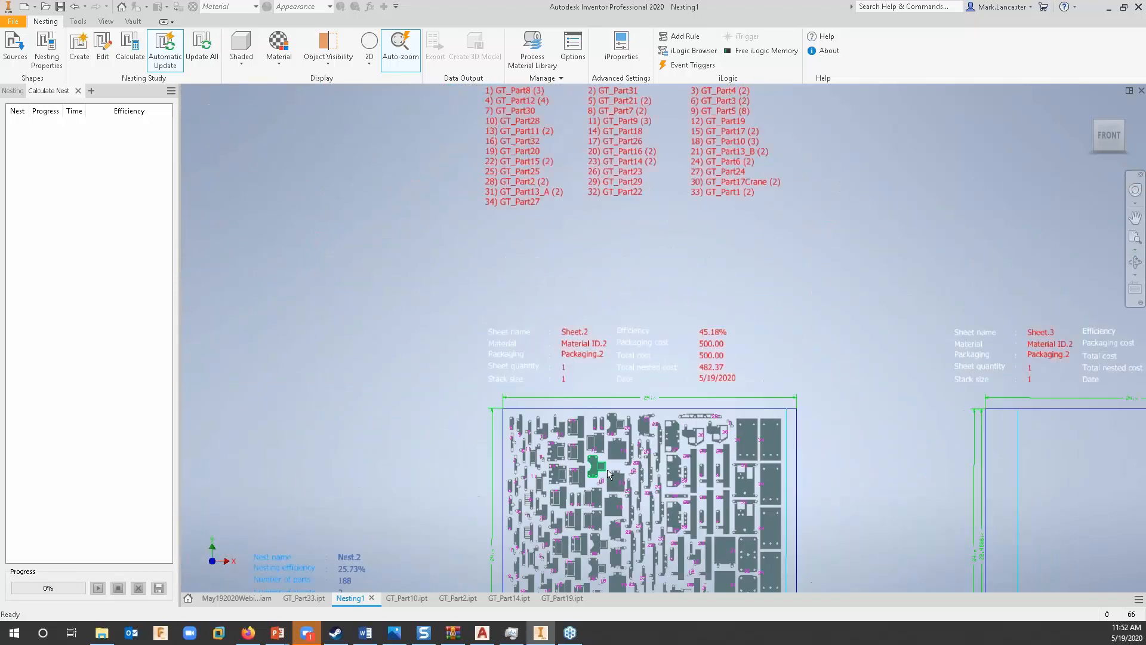
pyautogui.moveTo(579, 466); pyautogui.dragTo(188, 415, button='middle')
pyautogui.scroll(4, 773, 278)
pyautogui.scroll(3, 772, 281)
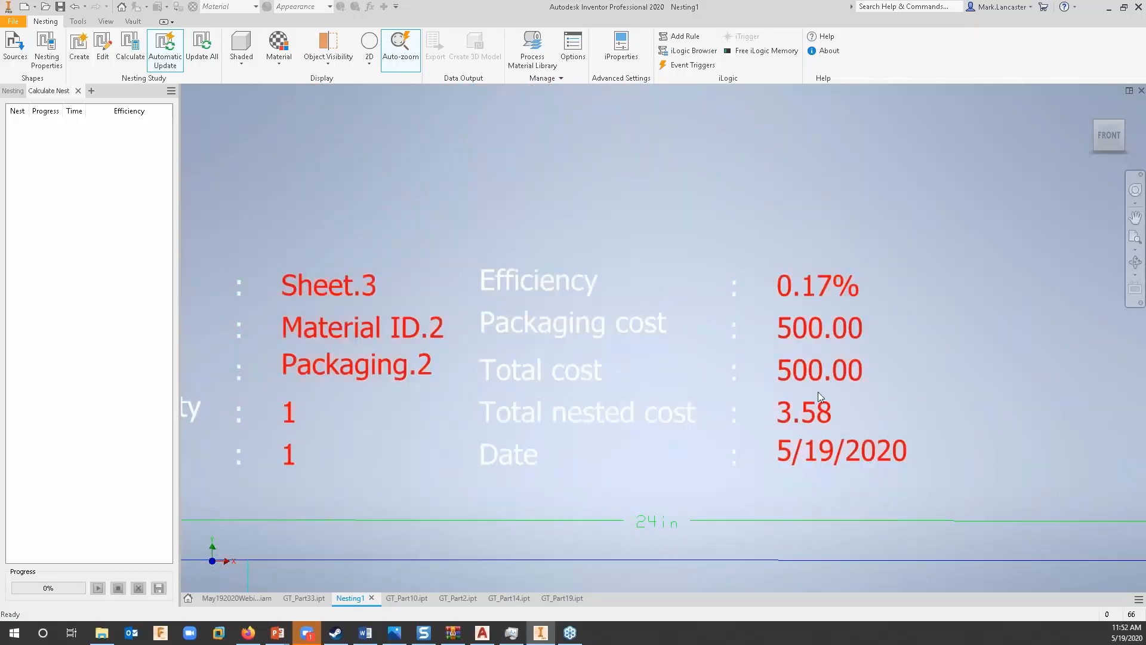
# Inspect the GT_Part23 pieces in the corner of Sheet.3 and the spacing between the parts on Sheet.2.
pyautogui.scroll(-6, 818, 391)
pyautogui.scroll(5, 691, 470)
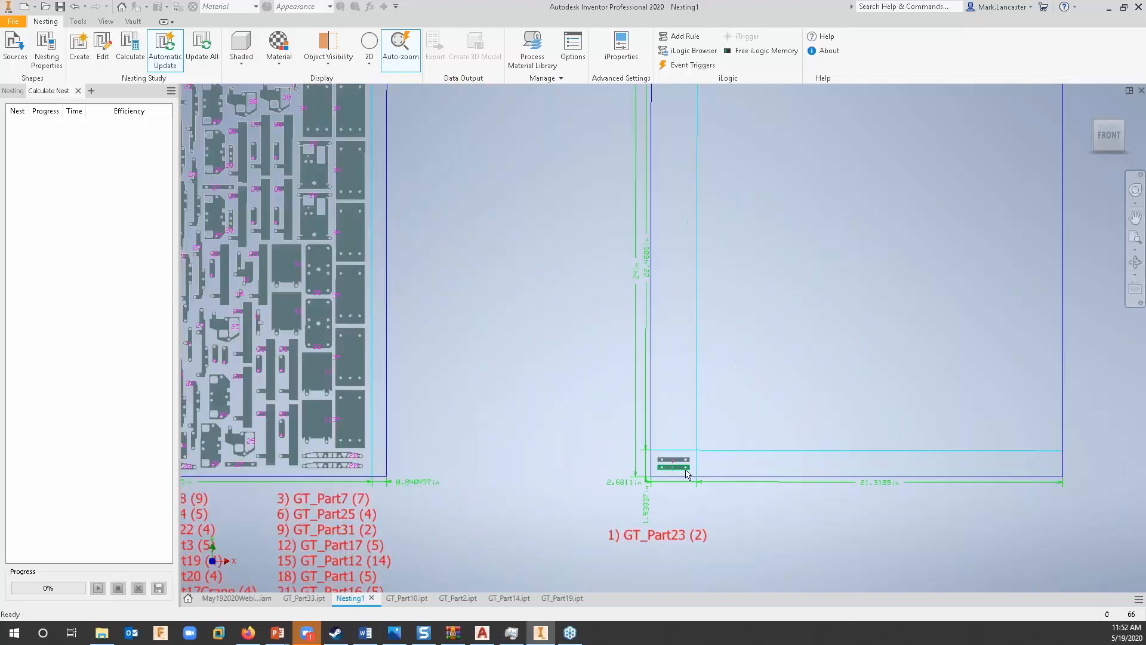
pyautogui.moveTo(682, 472); pyautogui.dragTo(810, 401, button='middle')
pyautogui.scroll(-3, 378, 441)
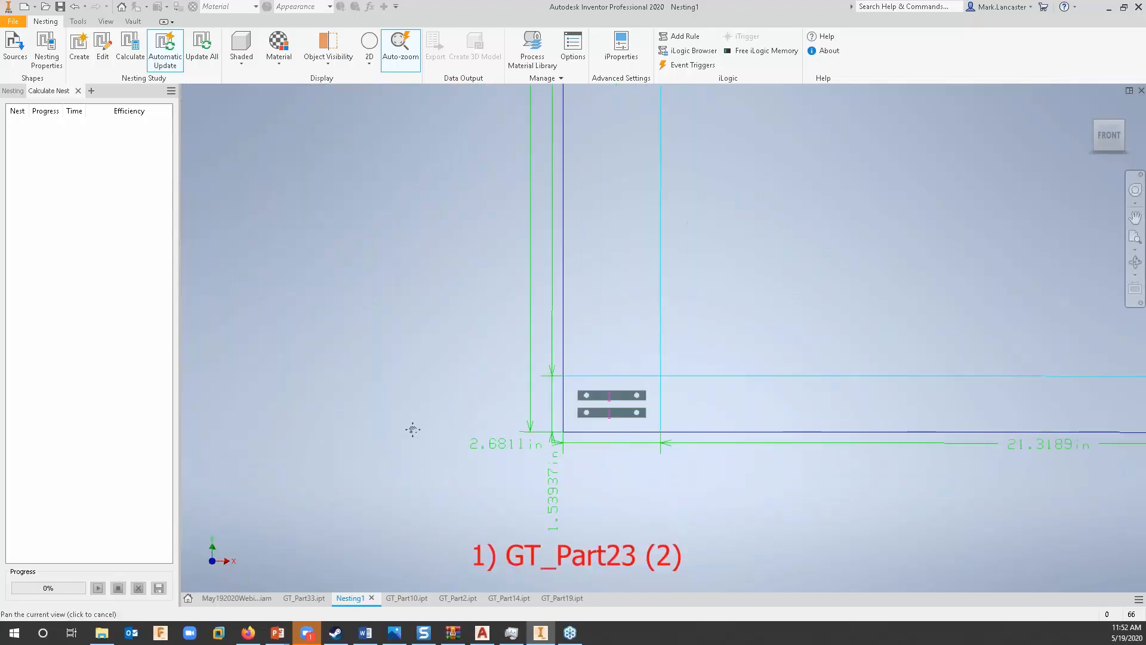
pyautogui.moveTo(412, 430); pyautogui.dragTo(650, 395, button='middle')
pyautogui.scroll(-4, 588, 389)
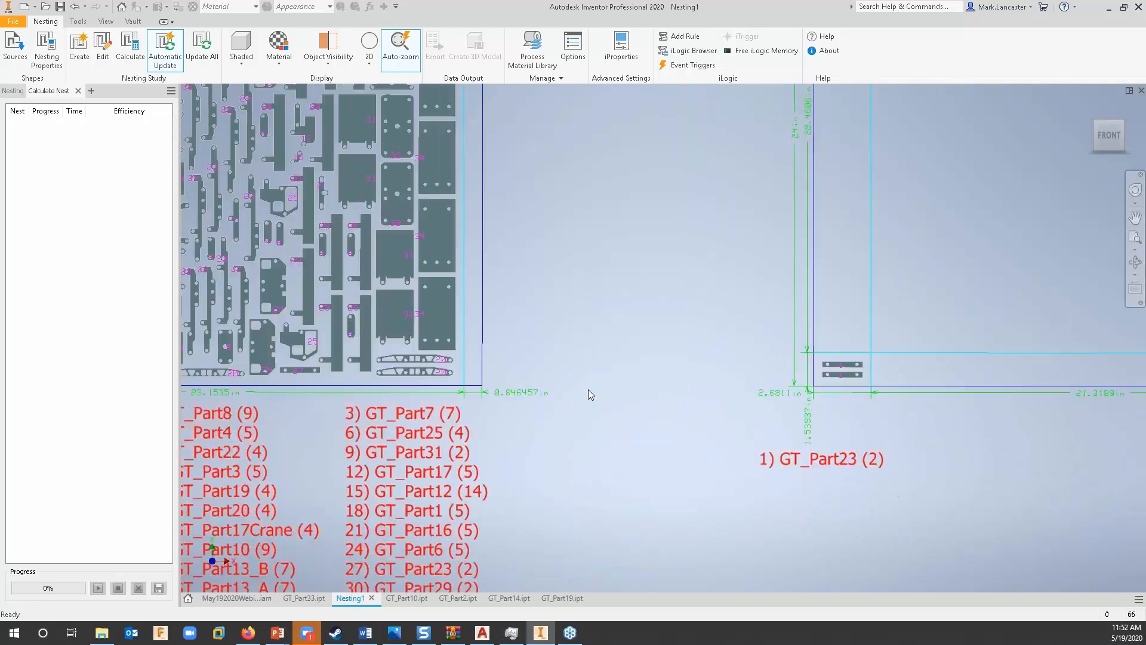
pyautogui.moveTo(514, 345); pyautogui.dragTo(538, 406, button='middle')
pyautogui.scroll(5, 448, 365)
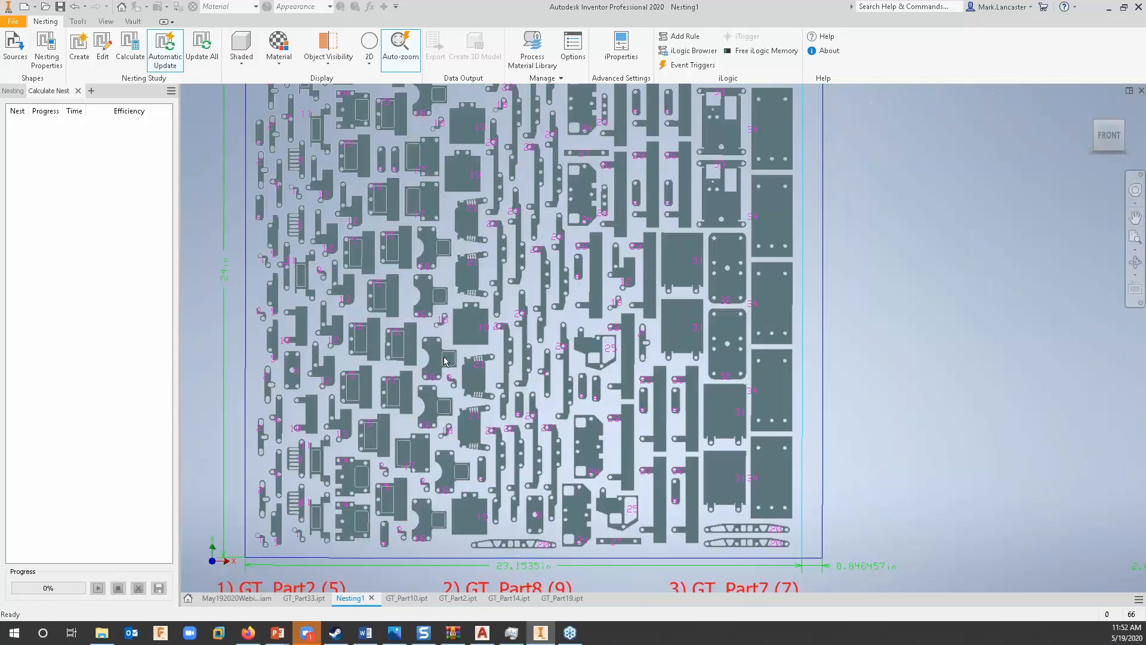
pyautogui.scroll(-6, 466, 380)
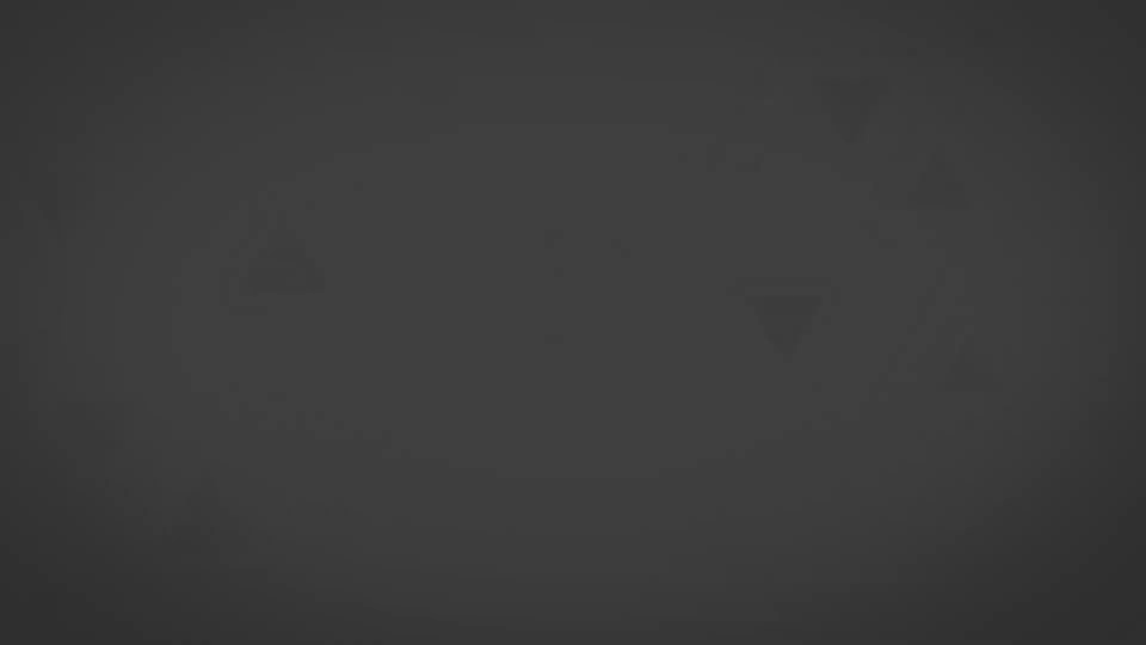